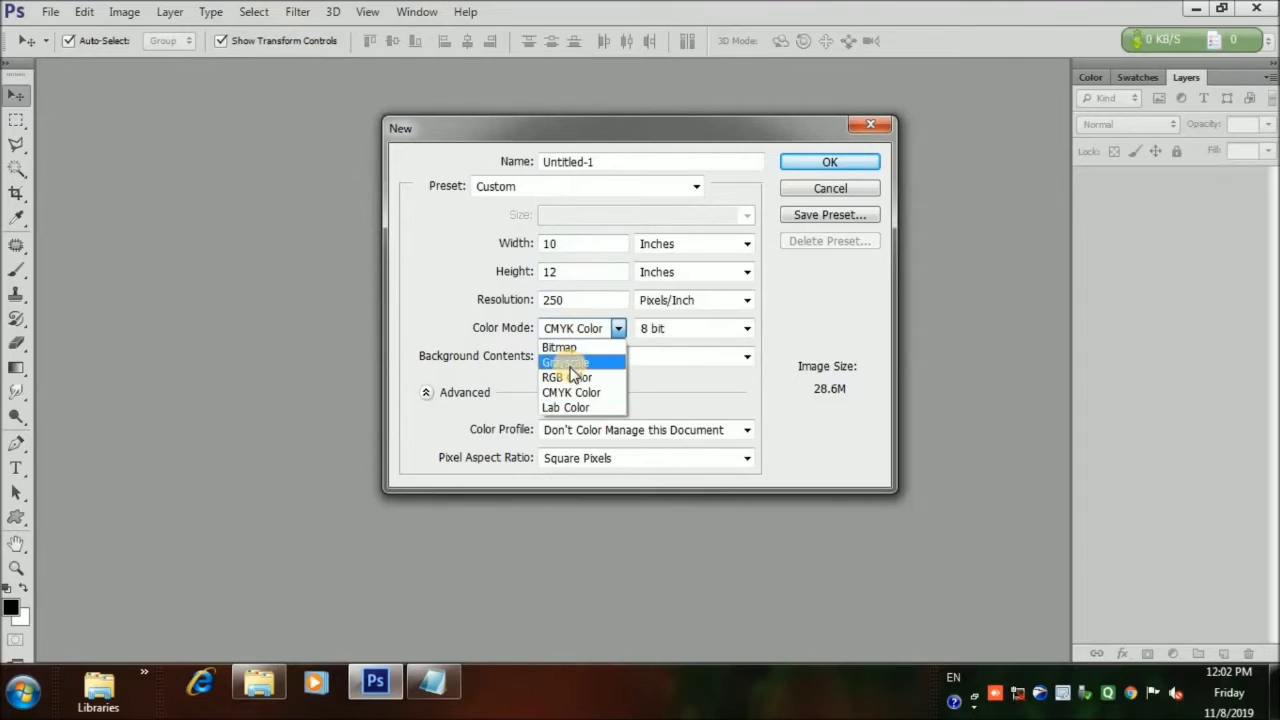
Step: Create a new 10 by 12 inch document at 250 pixels/inch in RGB Color mode
{"action": "left_click", "coordinate": [571, 374]}
{"action": "left_click", "coordinate": [830, 162]}
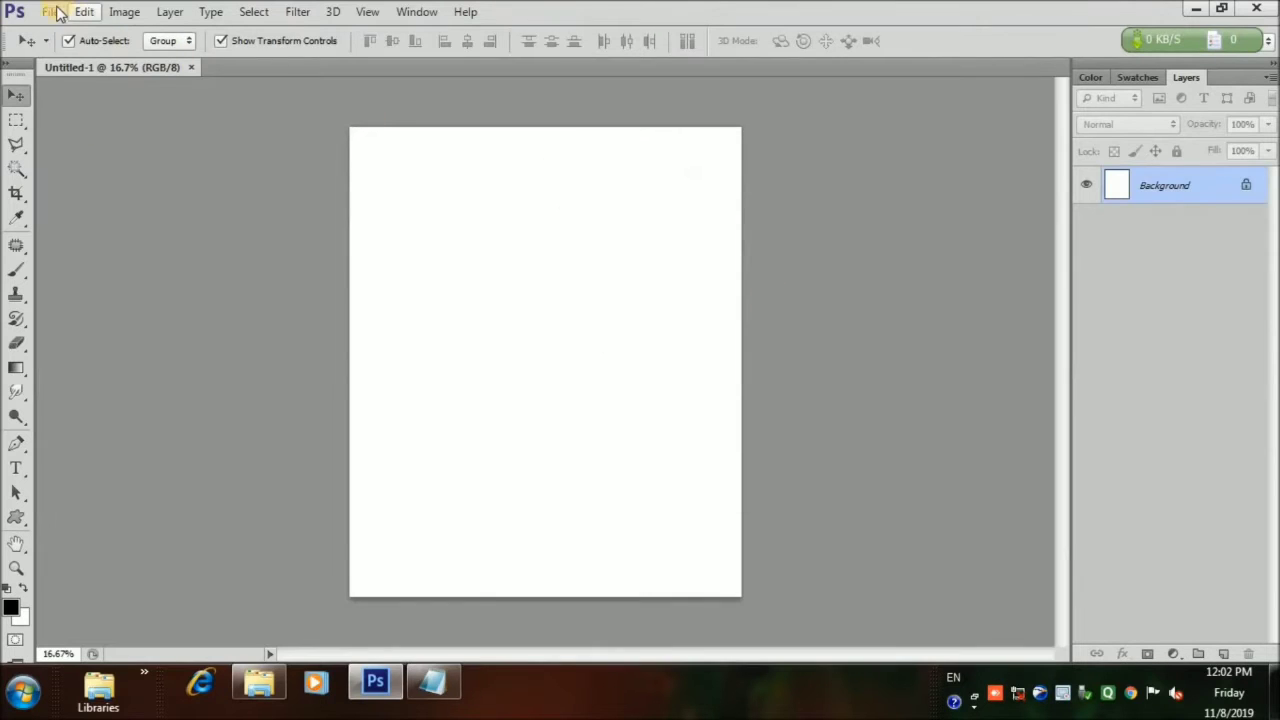
{"action": "left_click", "coordinate": [57, 12]}
{"action": "left_click", "coordinate": [60, 31]}
{"action": "left_click", "coordinate": [858, 186]}
Step: Open romashki-fon-razmytie.jpg from the Jenil Photo Tools folder on the desktop, filtering the files to JPEG
{"action": "left_click", "coordinate": [52, 12]}
{"action": "left_click", "coordinate": [80, 48]}
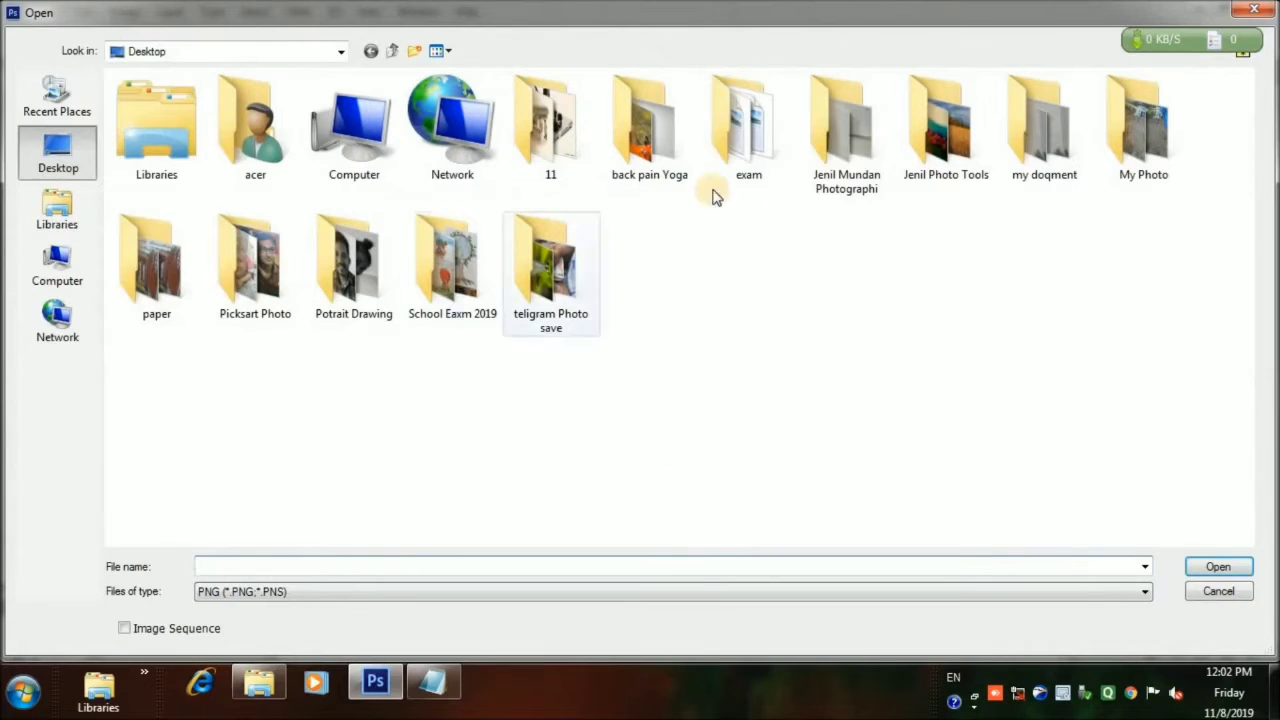
{"action": "double_click", "coordinate": [980, 160]}
{"action": "left_click", "coordinate": [924, 594]}
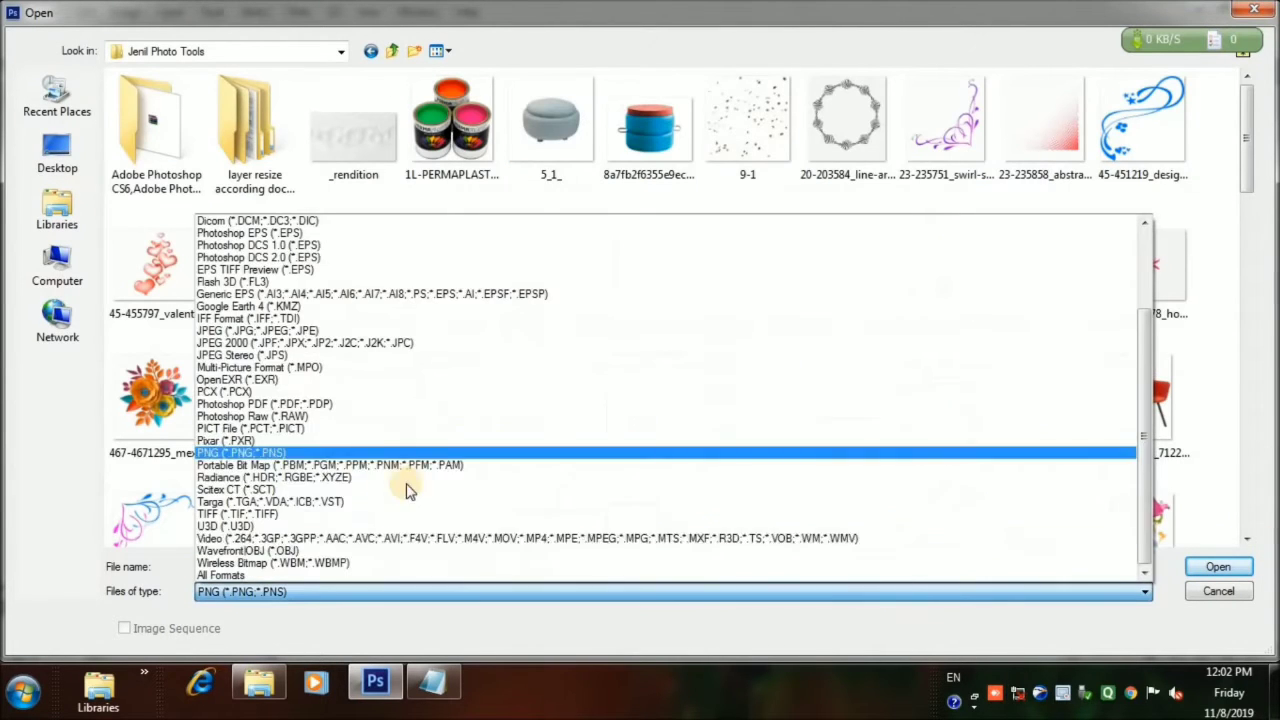
{"action": "left_click", "coordinate": [235, 328]}
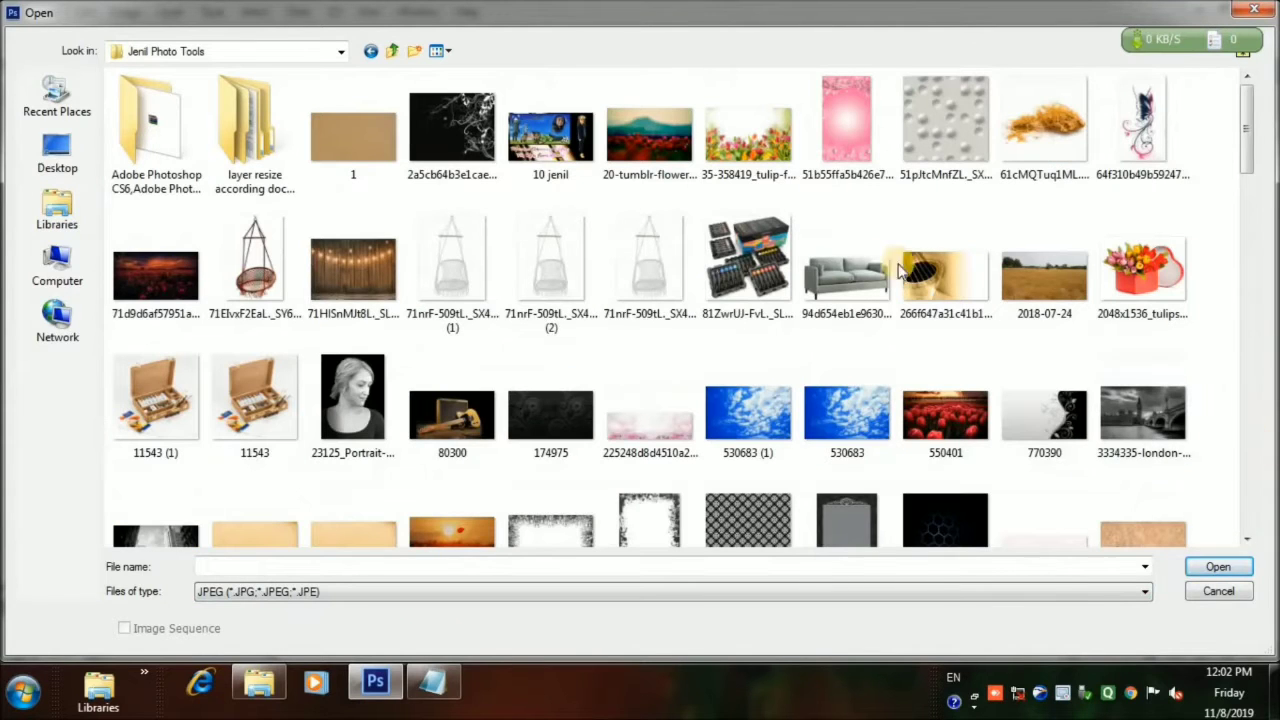
{"action": "left_click_drag", "start_coordinate": [1248, 150], "coordinate": [1248, 163]}
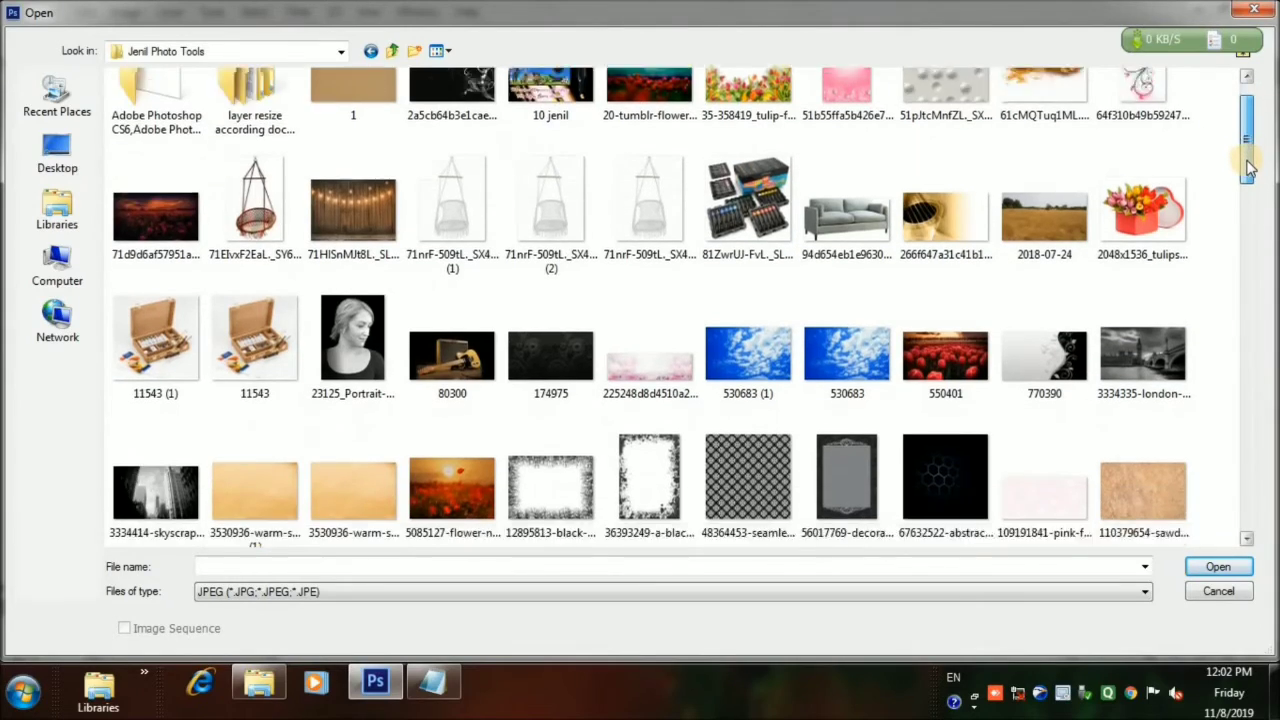
{"action": "left_click_drag", "start_coordinate": [1248, 163], "coordinate": [1248, 168]}
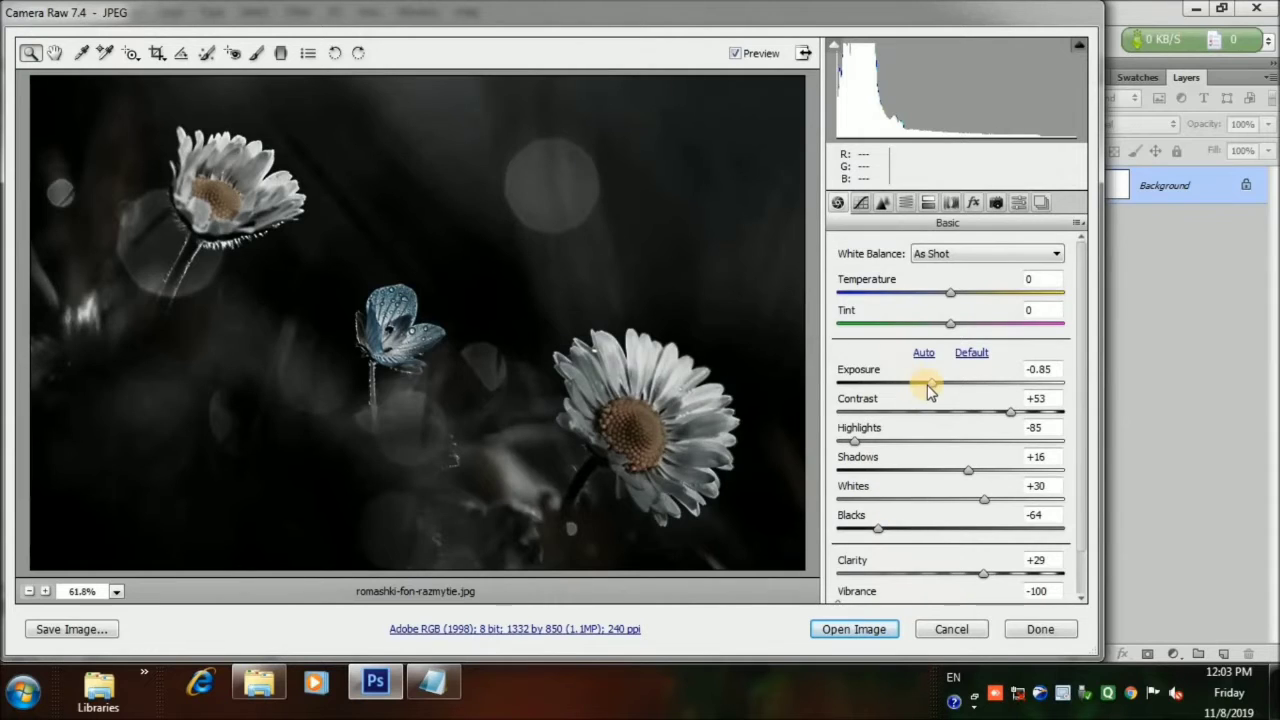
Step: Set Exposure -0.90, Contrast +40, Highlights +1, Whites +34 and Saturation +57 for the flower photo in Camera Raw, and open the image
{"action": "left_click", "coordinate": [928, 386]}
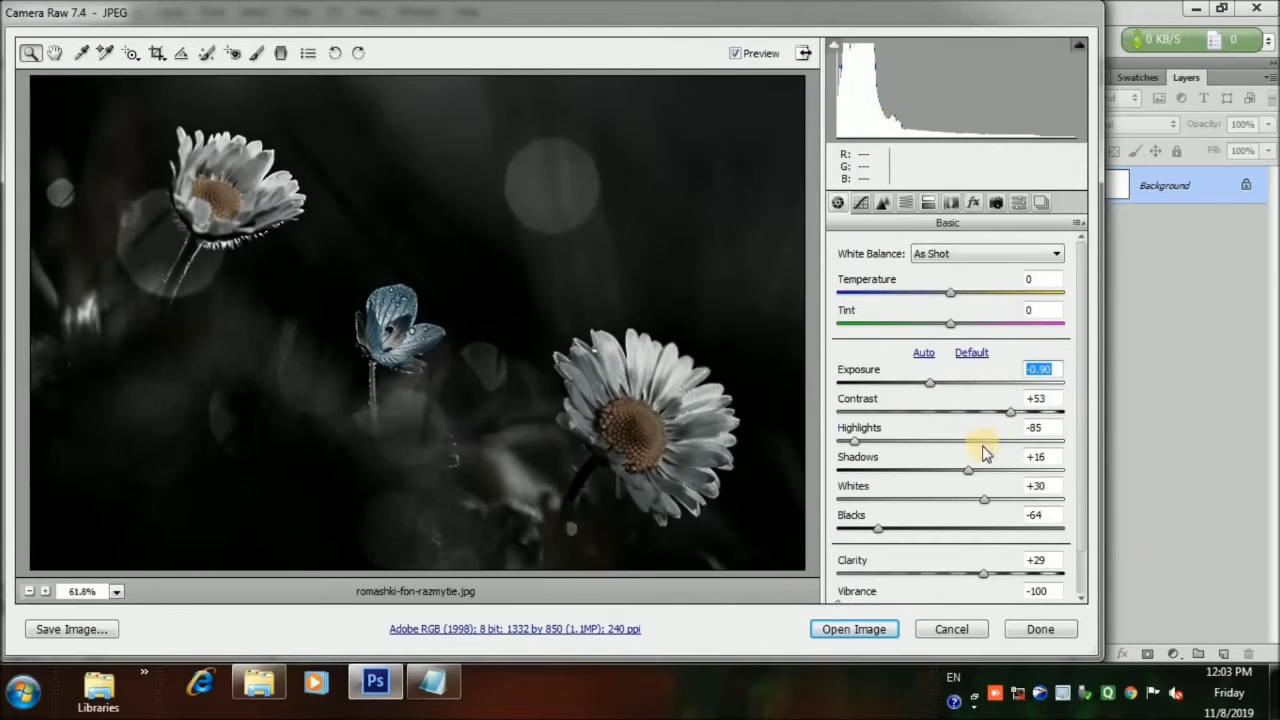
{"action": "left_click", "coordinate": [995, 412]}
{"action": "left_click_drag", "start_coordinate": [855, 441], "coordinate": [989, 503]}
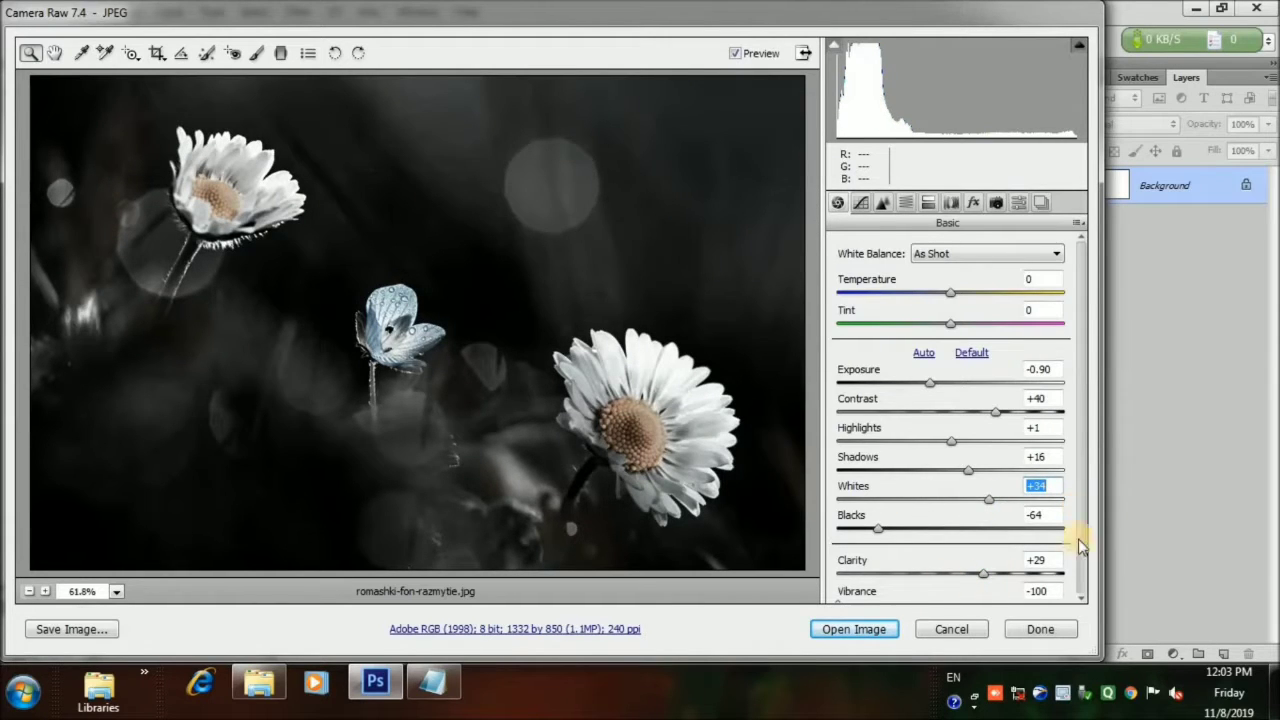
{"action": "scroll", "coordinate": [1080, 545], "scroll_direction": "down", "scroll_amount": 1}
{"action": "left_click_drag", "start_coordinate": [950, 587], "coordinate": [1013, 600]}
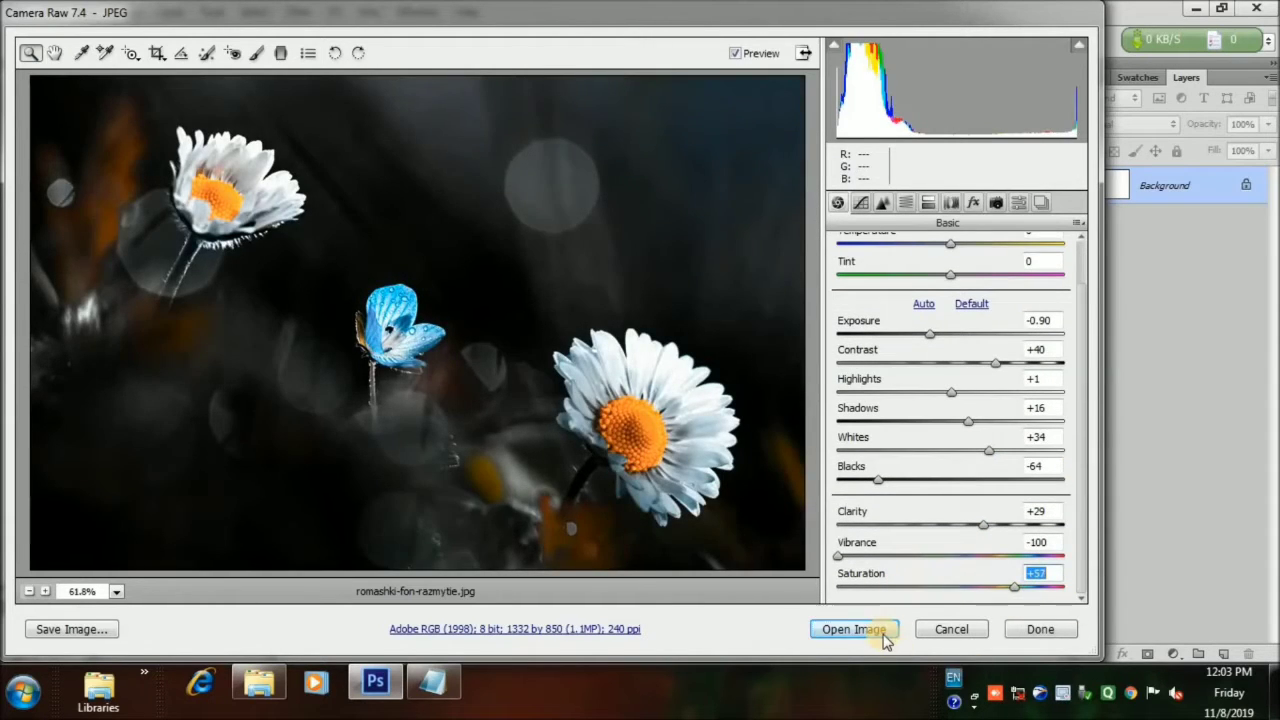
{"action": "left_click", "coordinate": [884, 634]}
Step: Copy the whole flower photo and paste it as a new layer into Untitled-1
{"action": "key", "text": "Up"}
{"action": "left_click", "coordinate": [688, 383]}
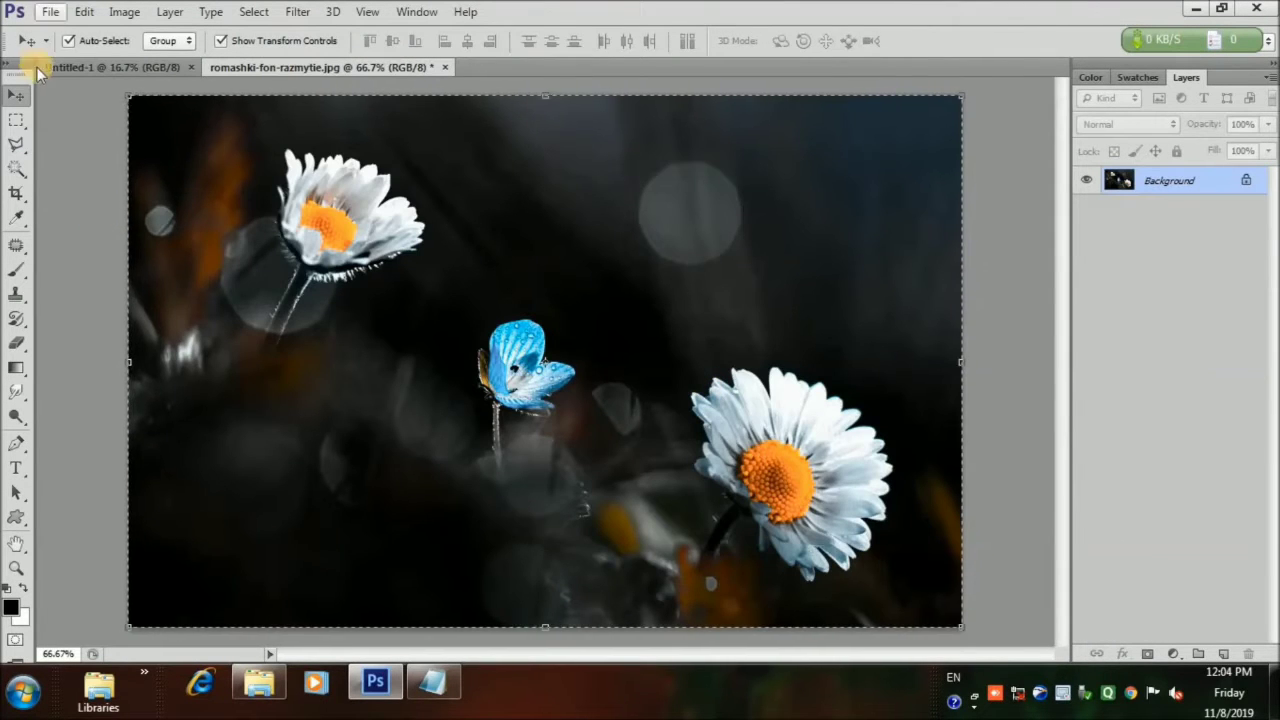
{"action": "left_click", "coordinate": [80, 70]}
{"action": "key", "text": "ctrl+v"}
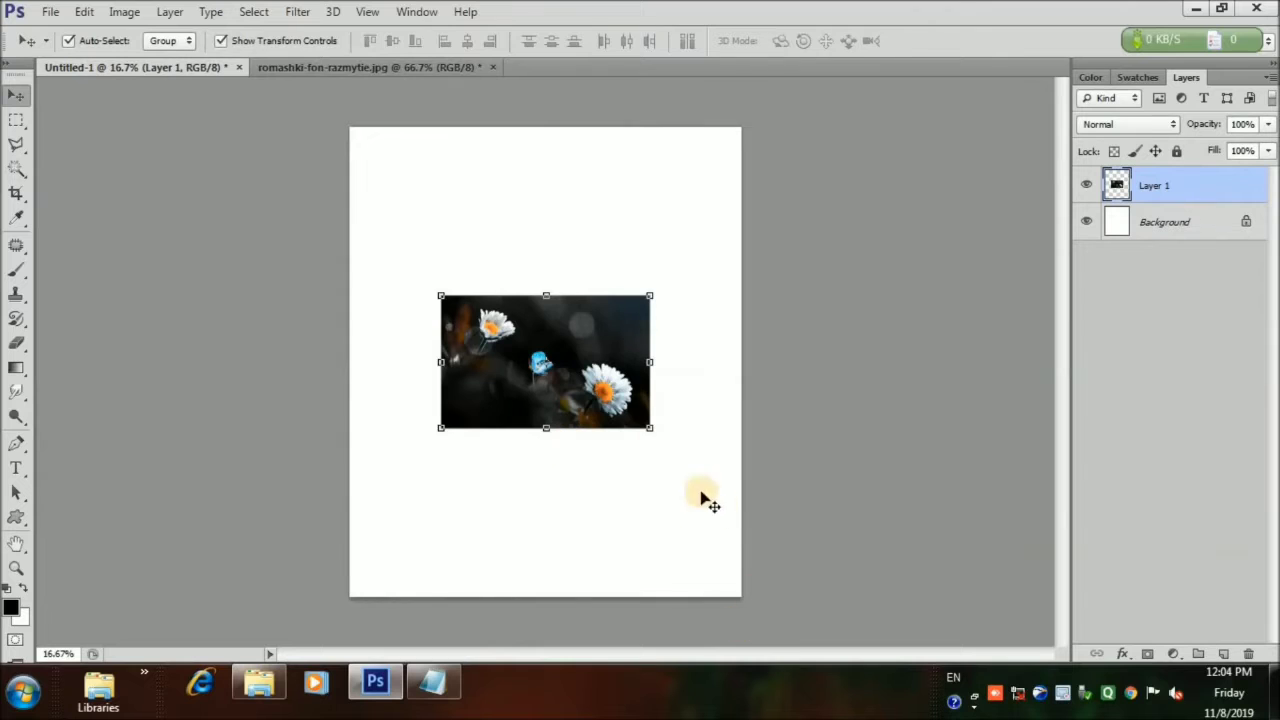
Step: Scale the flower layer to about 297% and rotate it 90 degrees
{"action": "left_click_drag", "start_coordinate": [650, 428], "coordinate": [1058, 686]}
{"action": "left_click_drag", "start_coordinate": [842, 553], "coordinate": [577, 384]}
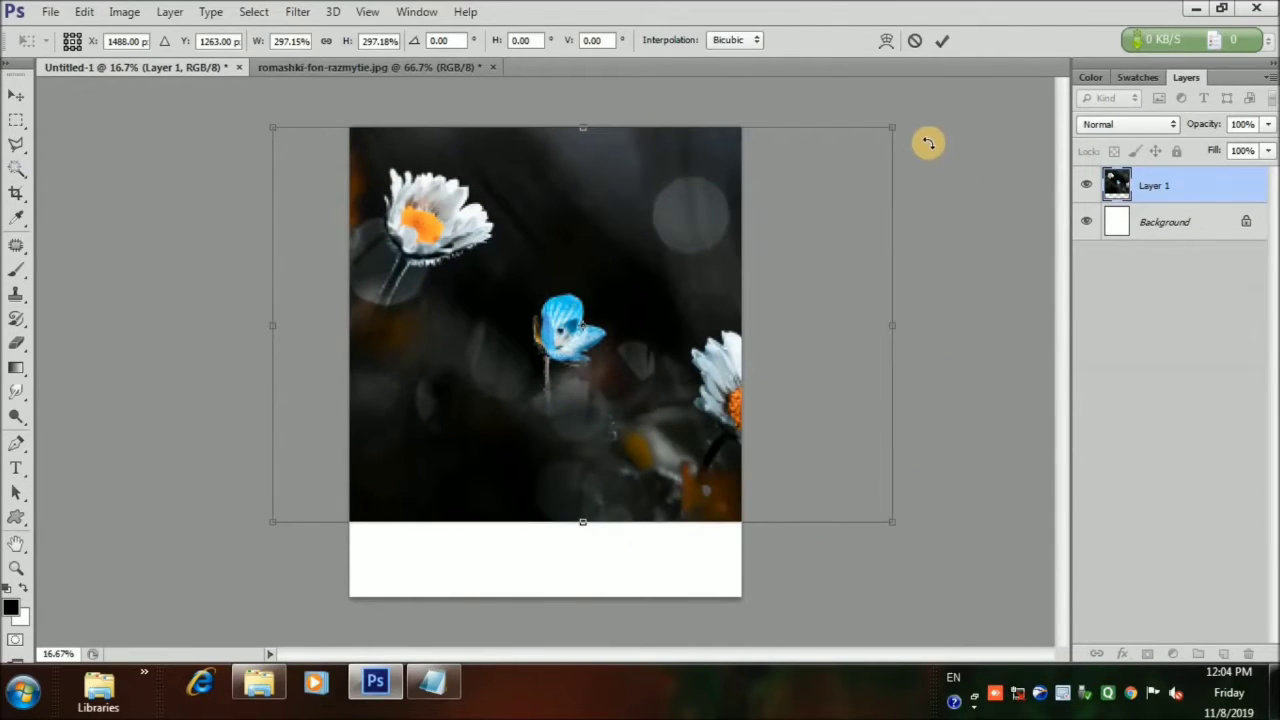
{"action": "left_click_drag", "start_coordinate": [928, 143], "coordinate": [730, 401]}
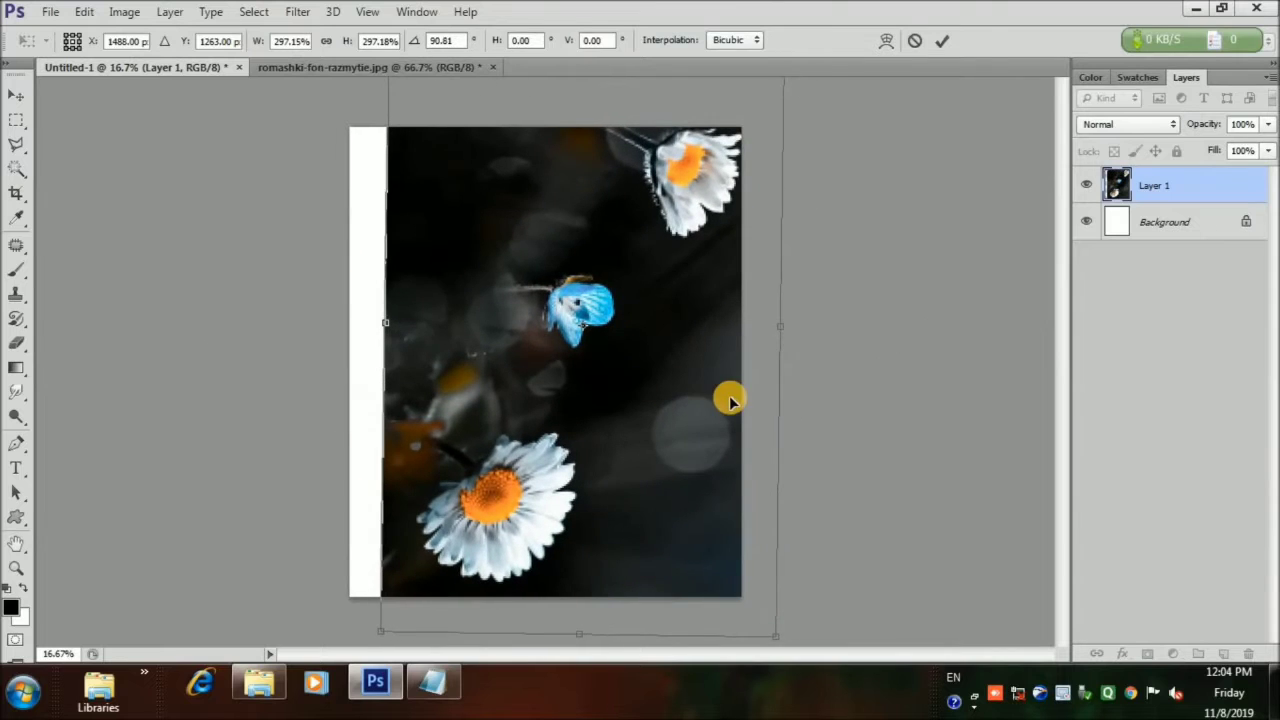
{"action": "type", "text": "90"}
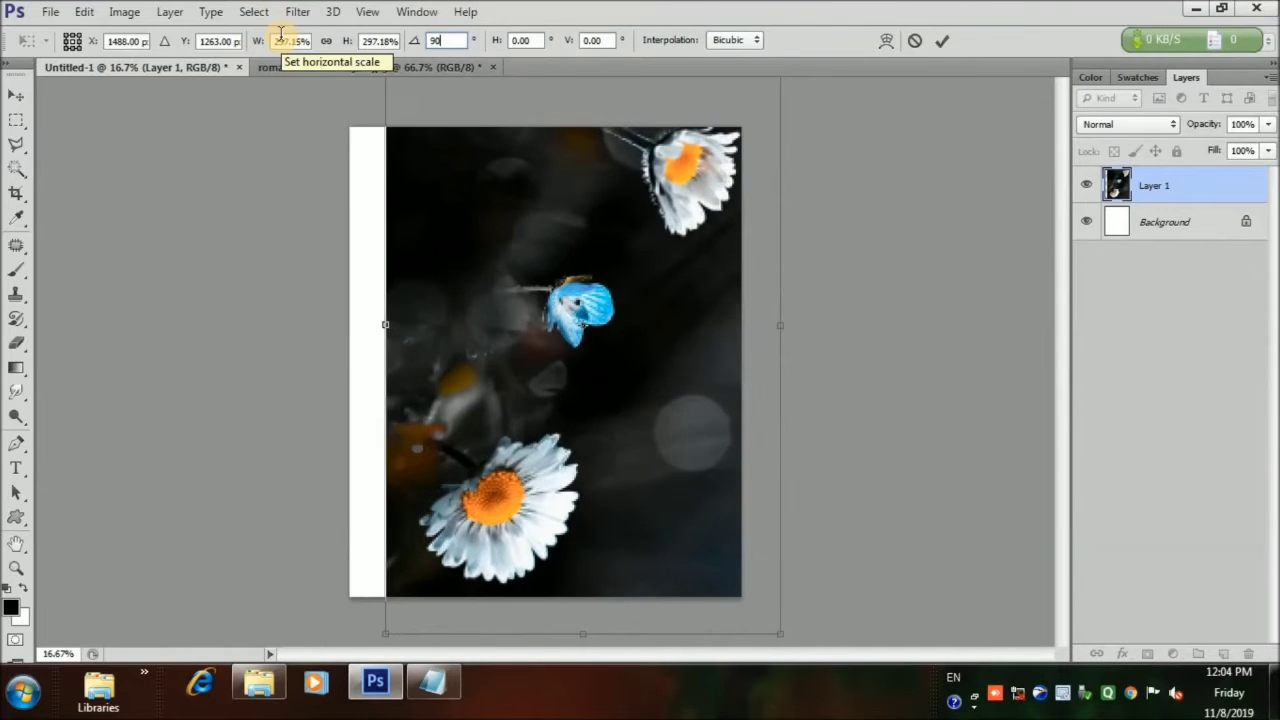
Step: Nudge the rotated flower layer left and stretch its right edge, with height about 303%, to fill the canvas width, and apply the transformation
{"action": "key", "text": "Left"}
{"action": "key", "text": "Left"}
{"action": "key", "text": "Left"}
{"action": "key", "text": "Left"}
{"action": "key", "text": "Left"}
{"action": "key", "text": "Left"}
{"action": "key", "text": "Left"}
{"action": "key", "text": "Left"}
{"action": "key", "text": "Left"}
{"action": "key", "text": "Left"}
{"action": "key", "text": "Left"}
{"action": "key", "text": "Left"}
{"action": "key", "text": "Left"}
{"action": "key", "text": "Left"}
{"action": "key", "text": "Left"}
{"action": "key", "text": "Left"}
{"action": "key", "text": "Left"}
{"action": "key", "text": "Left"}
{"action": "key", "text": "Left"}
{"action": "key", "text": "Left"}
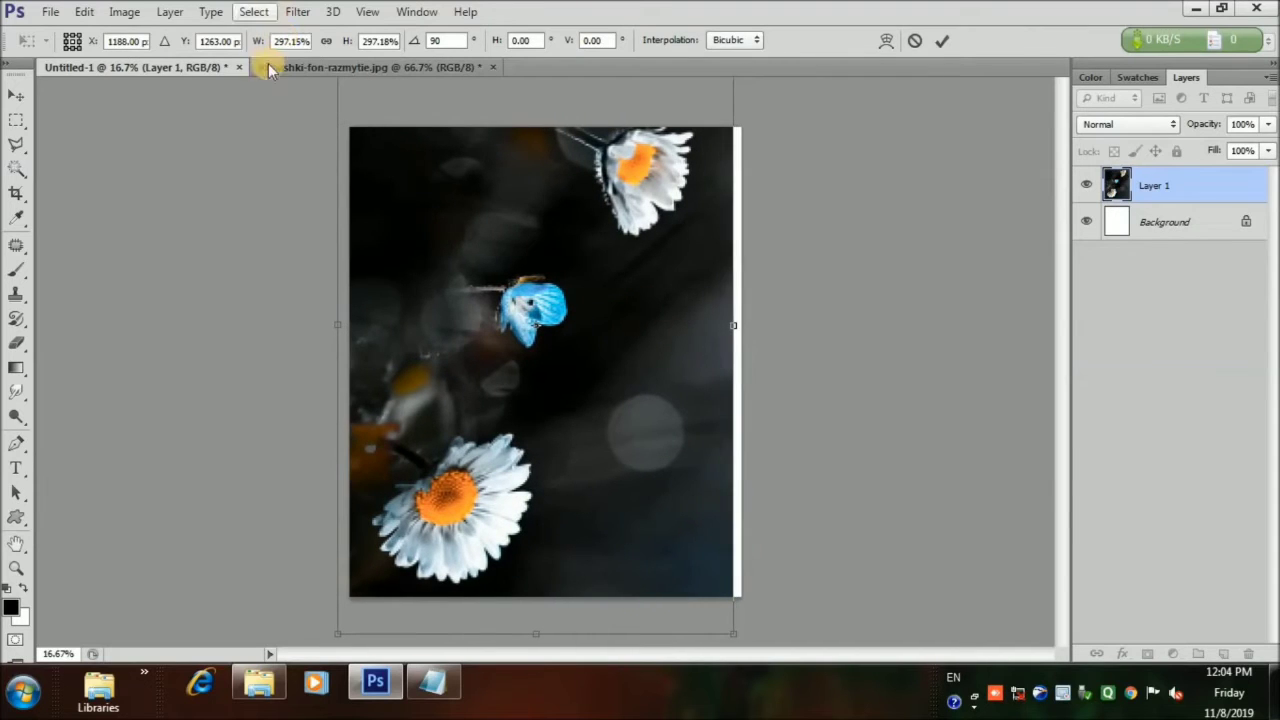
{"action": "mouse_move", "coordinate": [734, 325]}
{"action": "left_mouse_down"}
{"action": "mouse_move", "coordinate": [763, 331]}
{"action": "mouse_move", "coordinate": [741, 338]}
{"action": "left_mouse_up"}
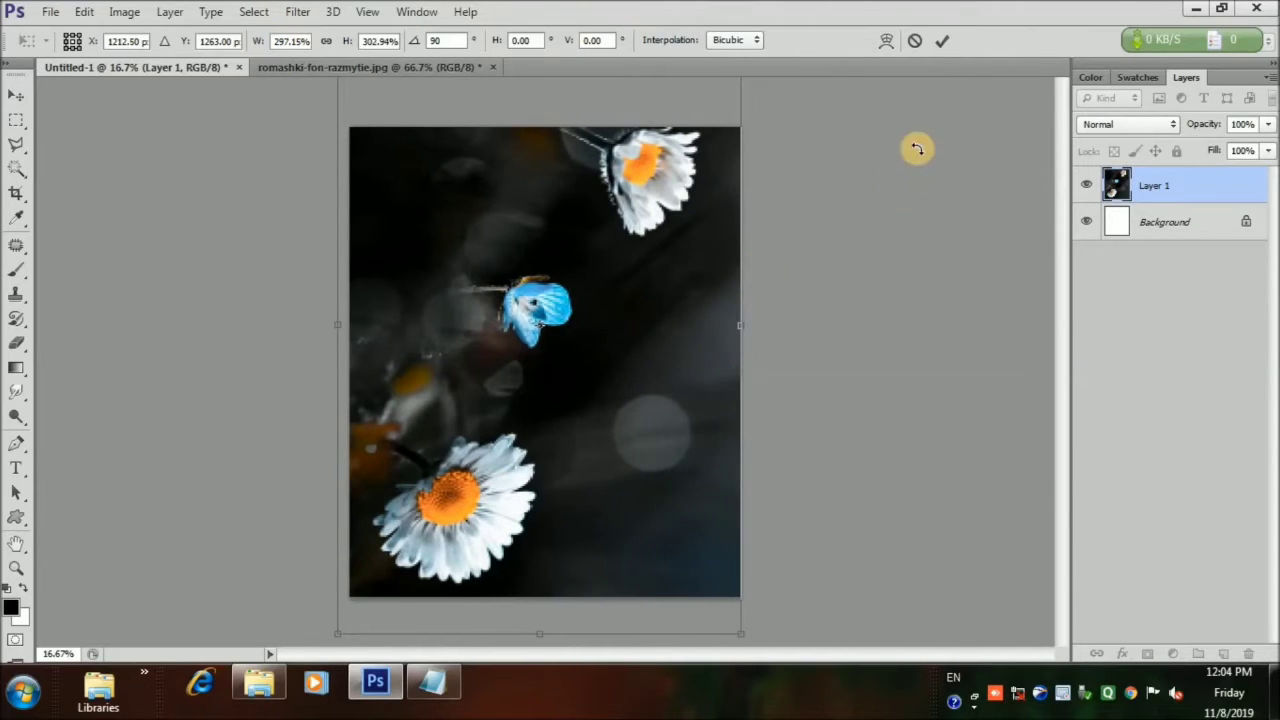
{"action": "left_click", "coordinate": [941, 42]}
Step: Crop the image to the canvas bounds and apply a Gaussian Blur with a radius of 11.4 pixels to the flower layer
{"action": "left_click", "coordinate": [15, 192]}
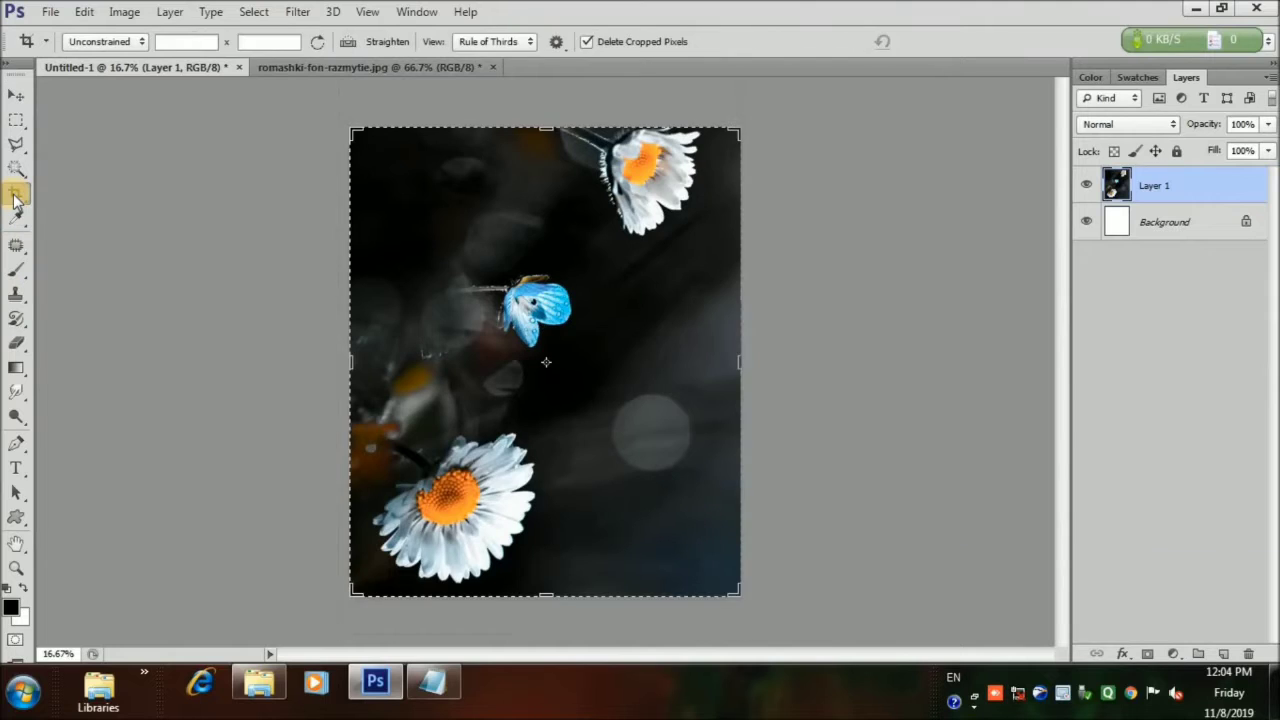
{"action": "left_click", "coordinate": [394, 154]}
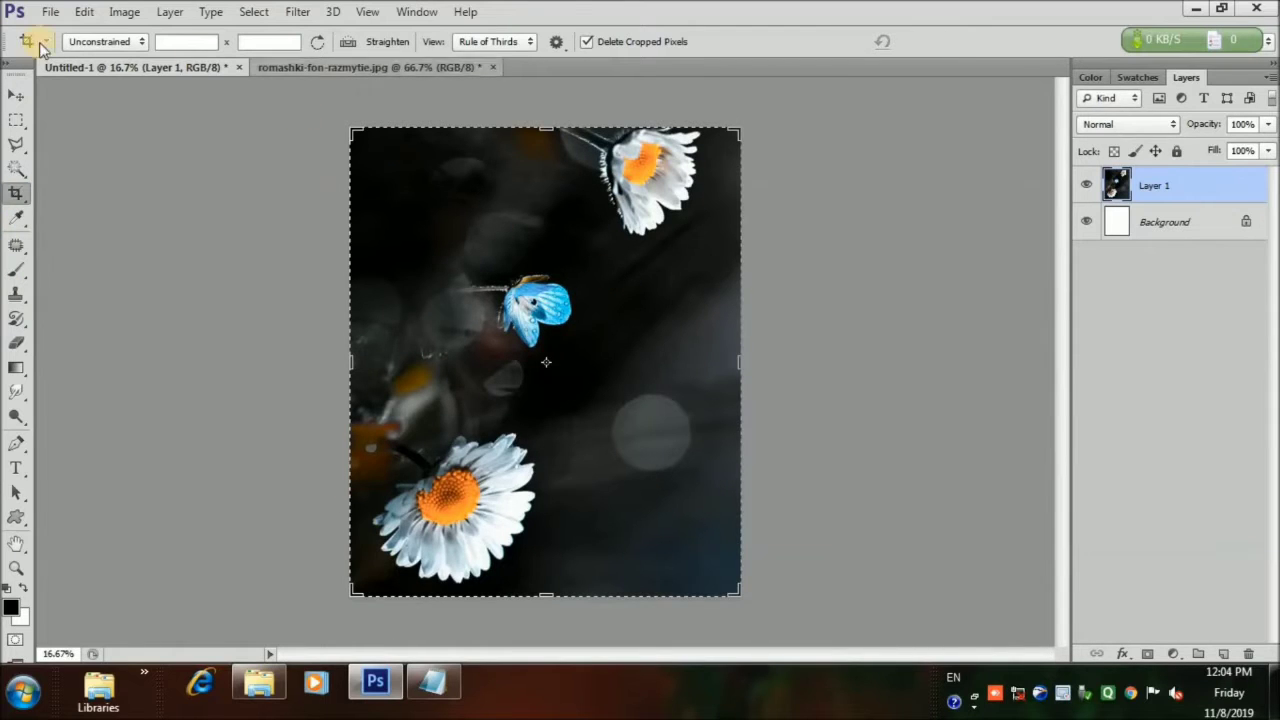
{"action": "left_click", "coordinate": [48, 12]}
{"action": "mouse_move", "coordinate": [296, 22]}
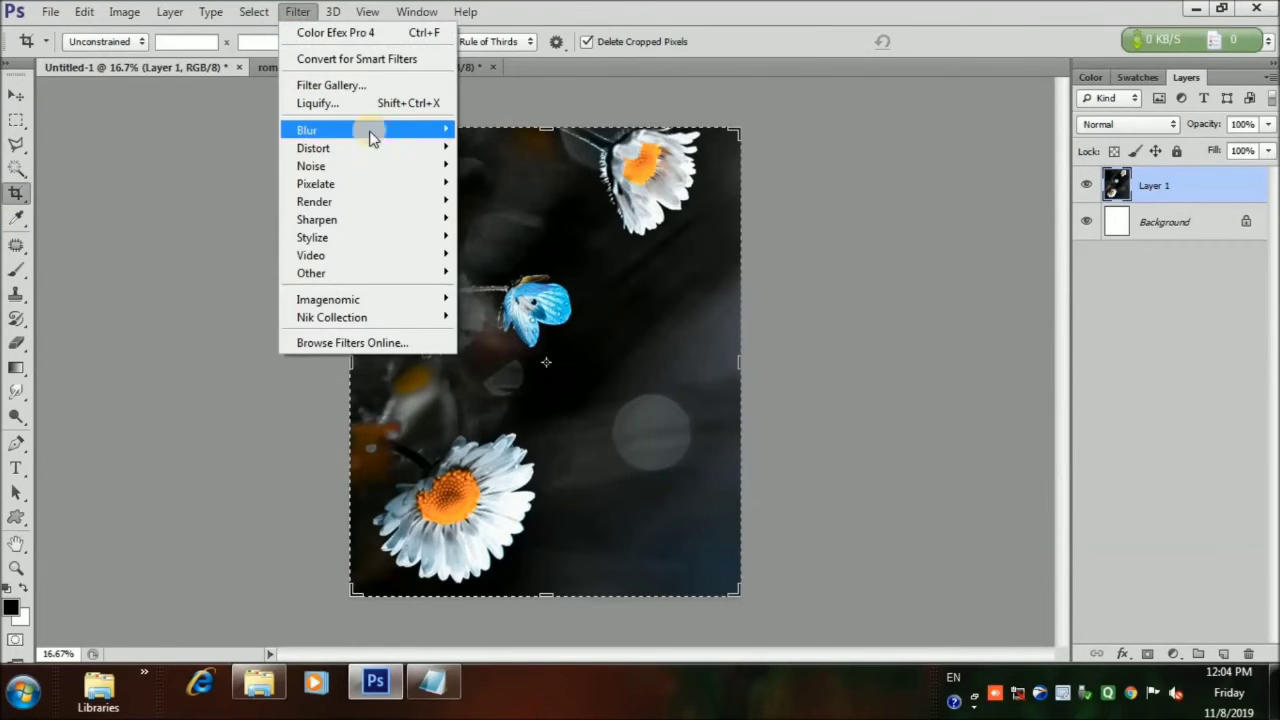
{"action": "mouse_move", "coordinate": [371, 134]}
{"action": "left_click", "coordinate": [523, 251]}
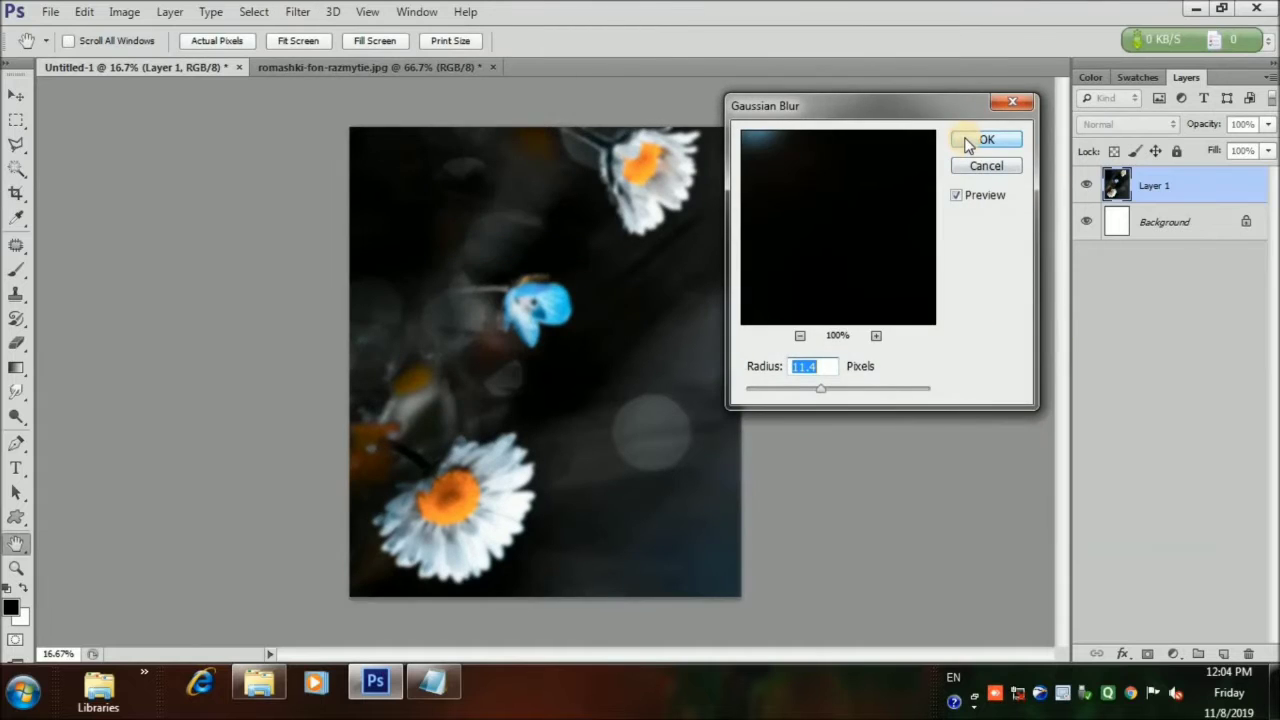
{"action": "left_click", "coordinate": [985, 140]}
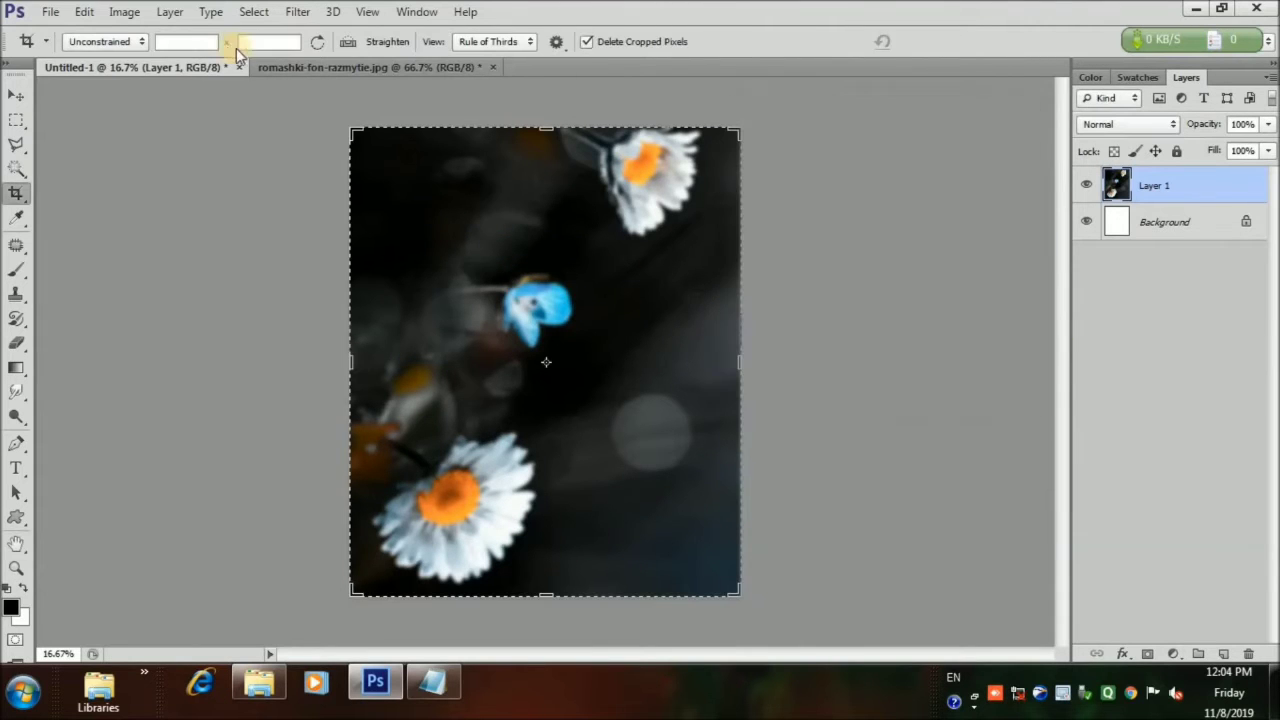
Step: Open black-white-background-3.jpg from the Jenil Photo Tools folder with its existing Camera Raw settings
{"action": "left_click", "coordinate": [47, 12]}
{"action": "left_click", "coordinate": [60, 45]}
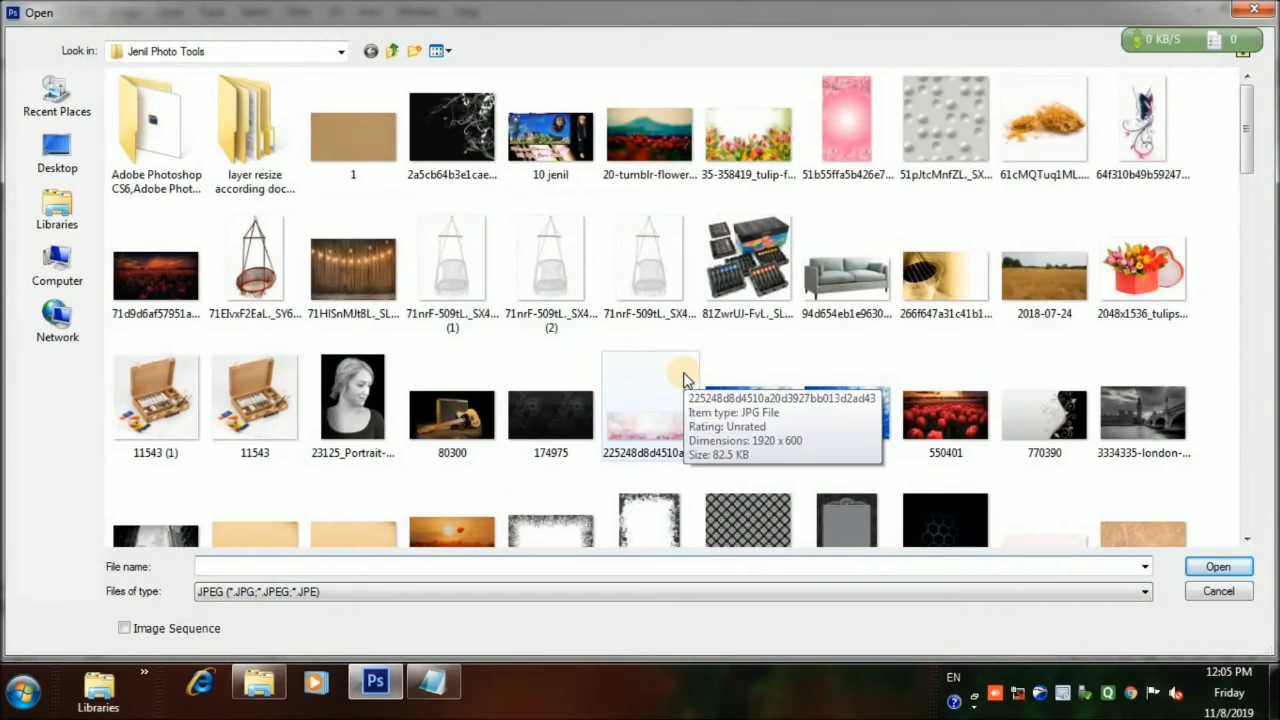
{"action": "left_click_drag", "start_coordinate": [1258, 152], "coordinate": [1251, 258]}
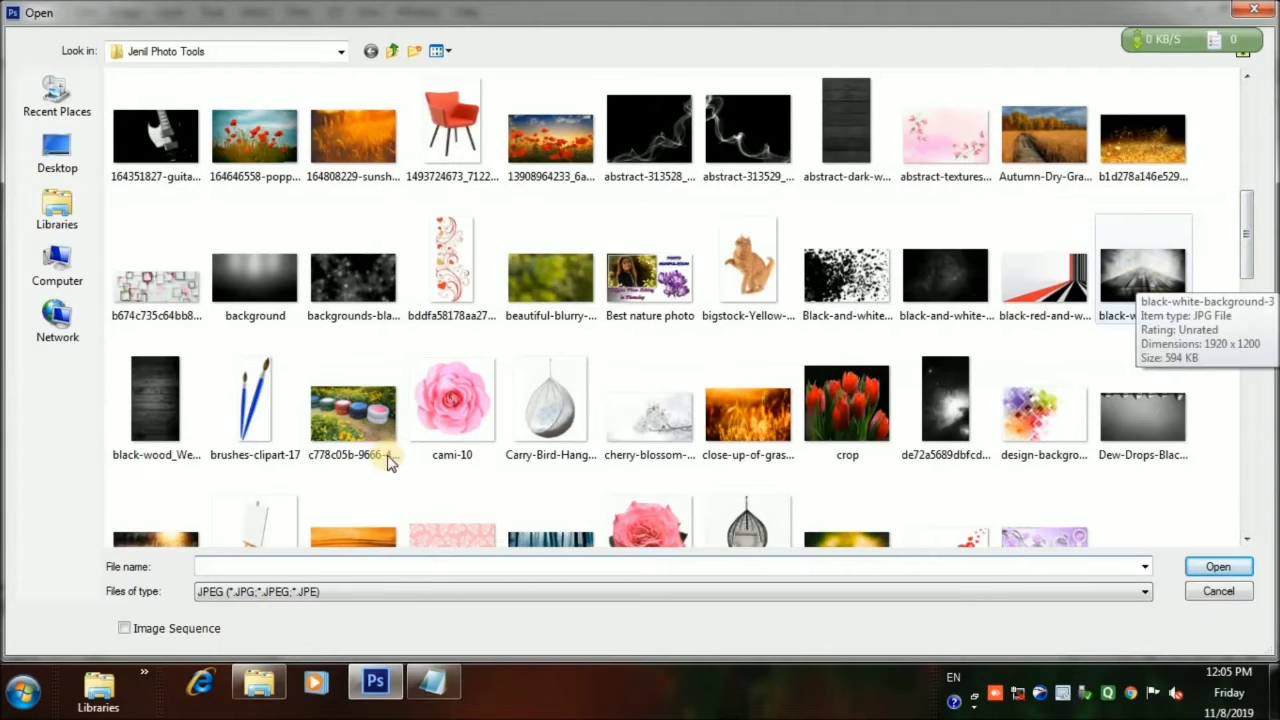
{"action": "left_click", "coordinate": [1143, 275]}
{"action": "left_click", "coordinate": [1214, 566]}
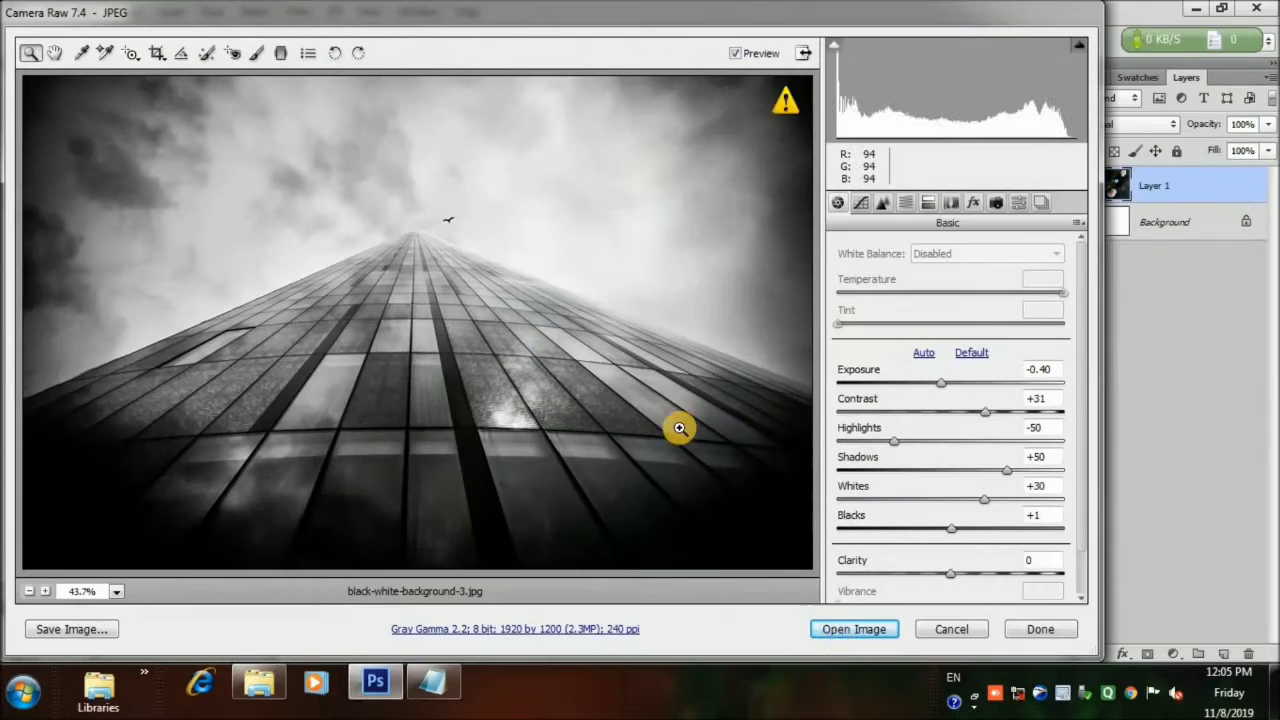
{"action": "left_click", "coordinate": [850, 630]}
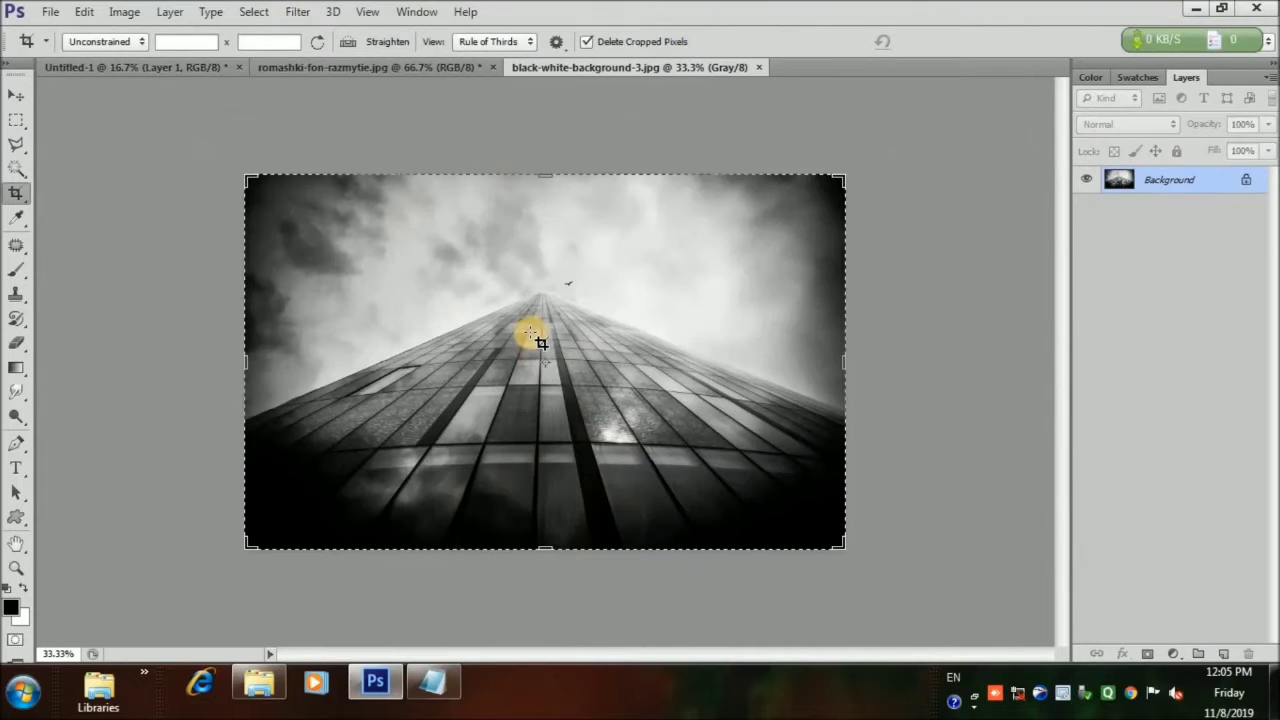
Step: Paste the black-and-white building photo as a new layer above the flowers in Untitled-1
{"action": "left_click", "coordinate": [130, 67]}
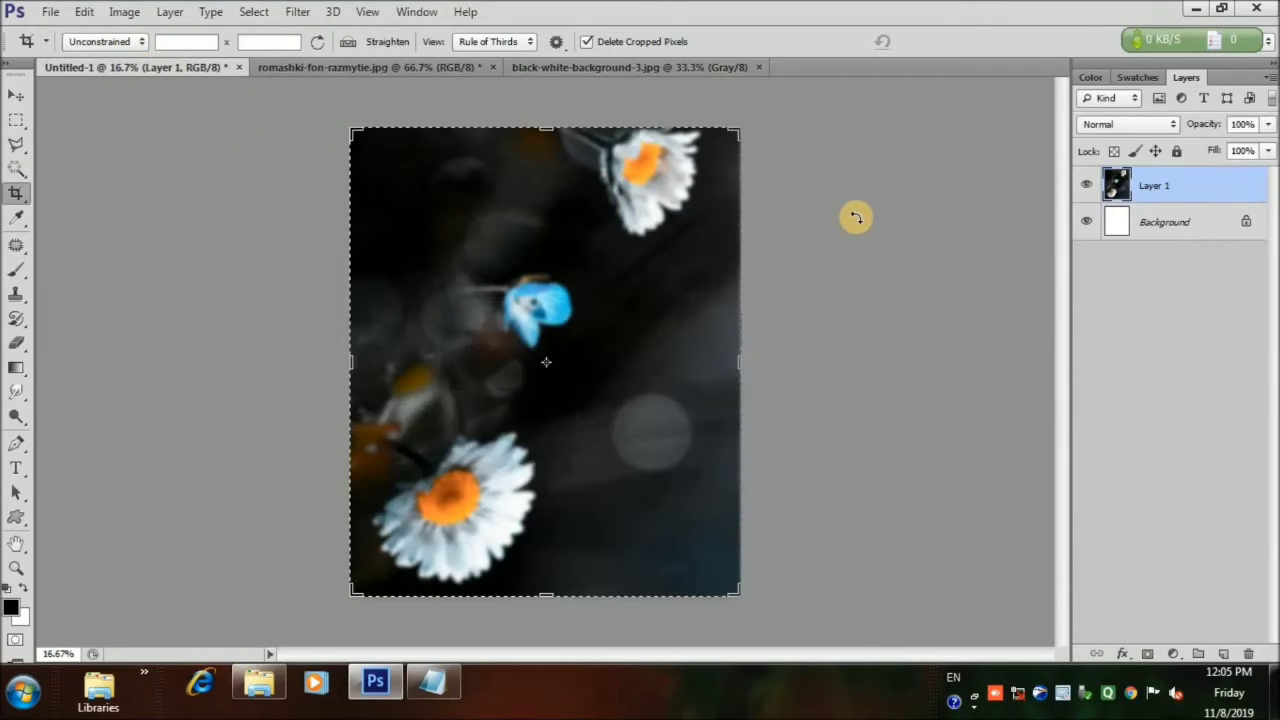
{"action": "key", "text": "ctrl+v"}
{"action": "key", "text": "v"}
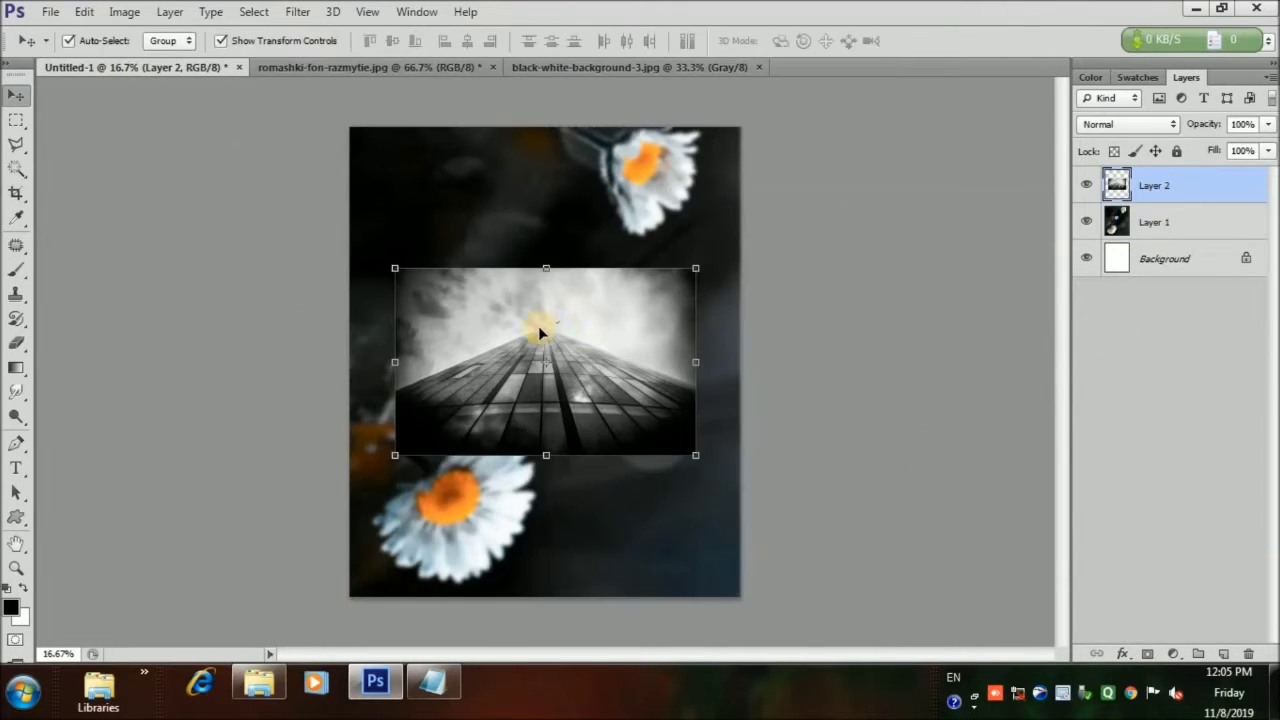
Step: Enlarge the building layer beyond the canvas width and place it over the lower half of the canvas
{"action": "left_click_drag", "start_coordinate": [538, 326], "coordinate": [494, 333]}
{"action": "left_click_drag", "start_coordinate": [648, 461], "coordinate": [785, 539]}
{"action": "left_click_drag", "start_coordinate": [663, 429], "coordinate": [647, 517]}
{"action": "left_click", "coordinate": [941, 42]}
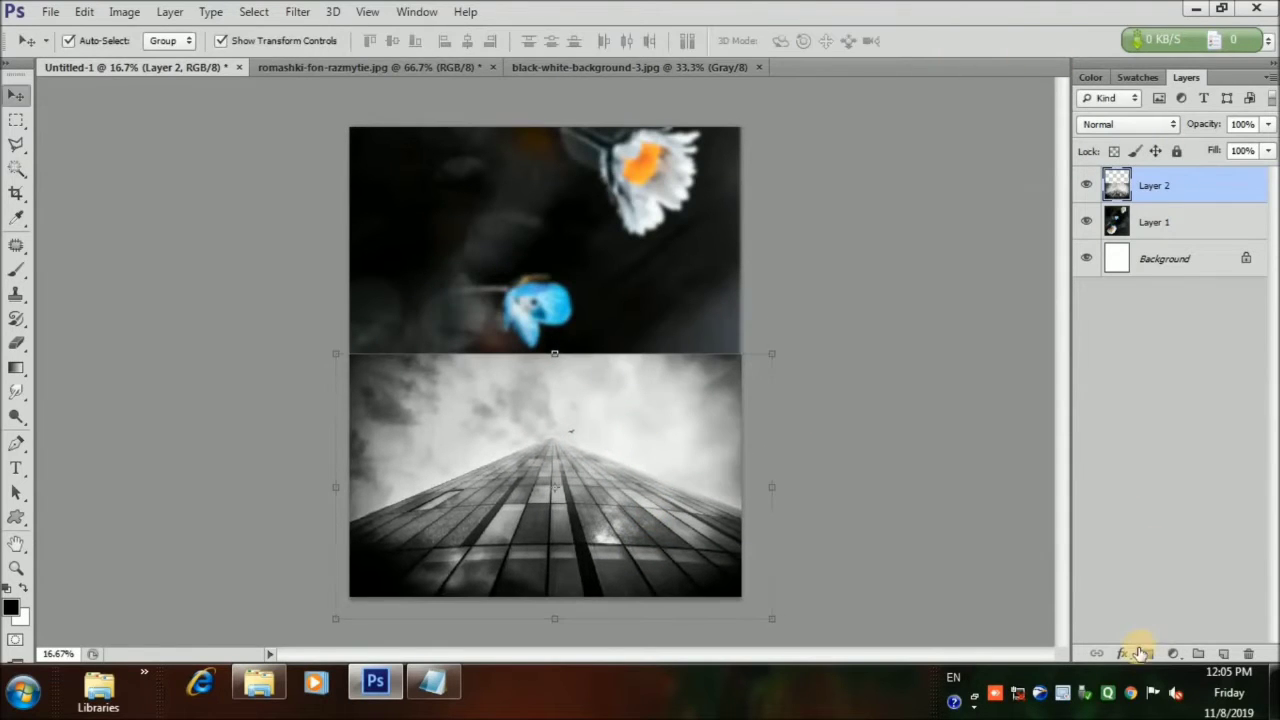
Step: Add a layer mask to the building layer and fade its upper part into the flower background with a black linear gradient
{"action": "left_click", "coordinate": [1147, 653]}
{"action": "left_click", "coordinate": [15, 370]}
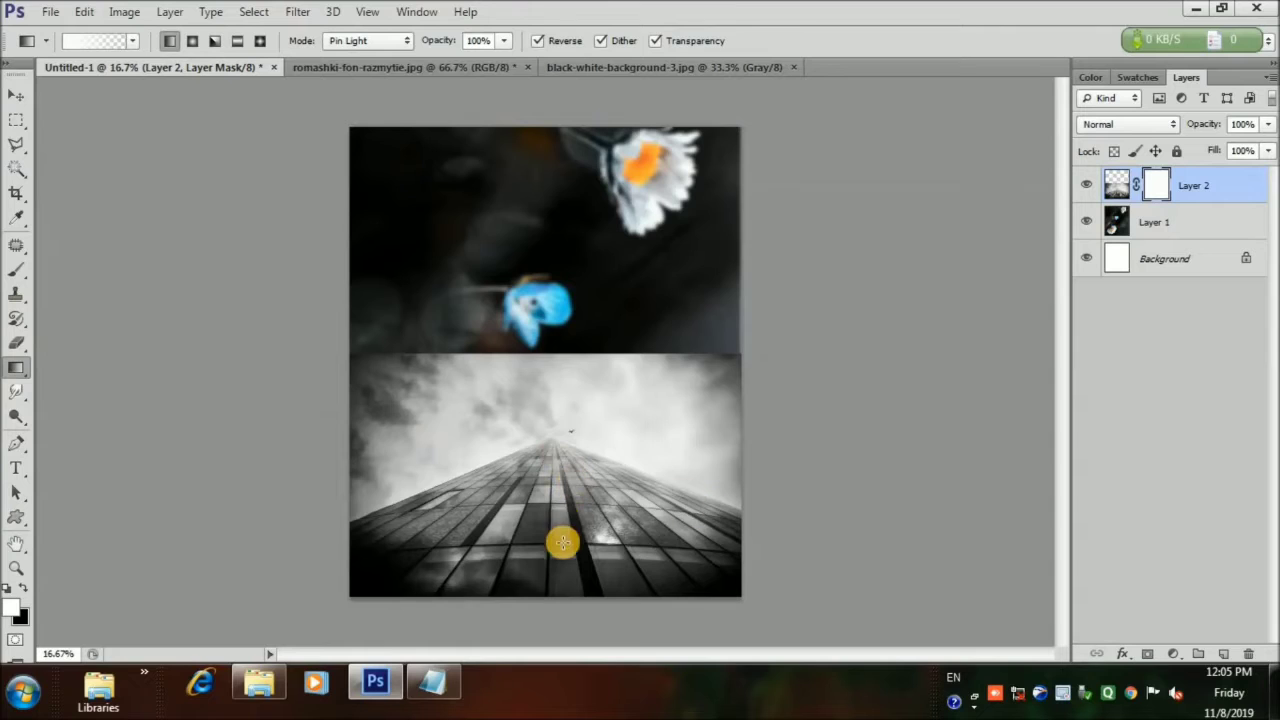
{"action": "left_click_drag", "start_coordinate": [559, 272], "coordinate": [517, 509]}
{"action": "left_click_drag", "start_coordinate": [543, 440], "coordinate": [520, 168]}
{"action": "left_click", "coordinate": [28, 588]}
{"action": "left_click_drag", "start_coordinate": [556, 578], "coordinate": [551, 268]}
{"action": "left_click_drag", "start_coordinate": [553, 545], "coordinate": [563, 226]}
{"action": "left_click_drag", "start_coordinate": [506, 572], "coordinate": [531, 206]}
{"action": "left_click_drag", "start_coordinate": [546, 544], "coordinate": [566, 266]}
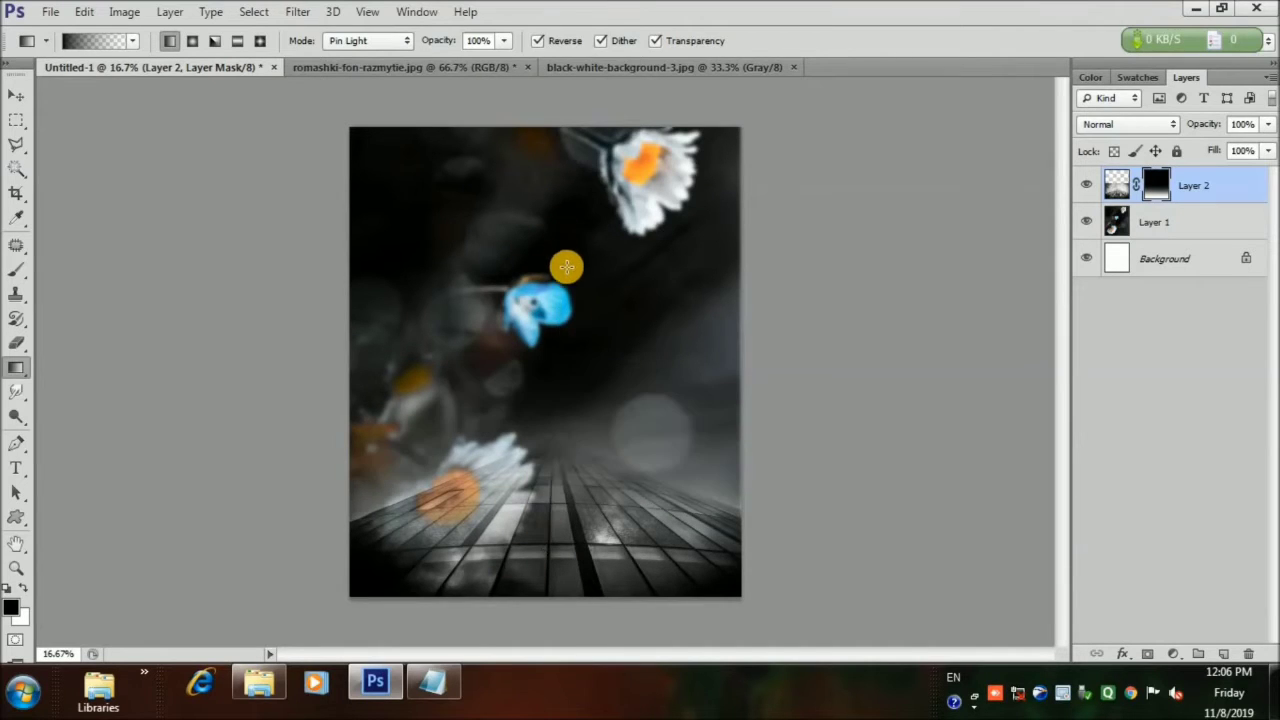
Step: Stretch the masked building layer to about 207% width and 94.7% height so its floor spans the canvas, and apply the transformation
{"action": "left_click", "coordinate": [15, 96]}
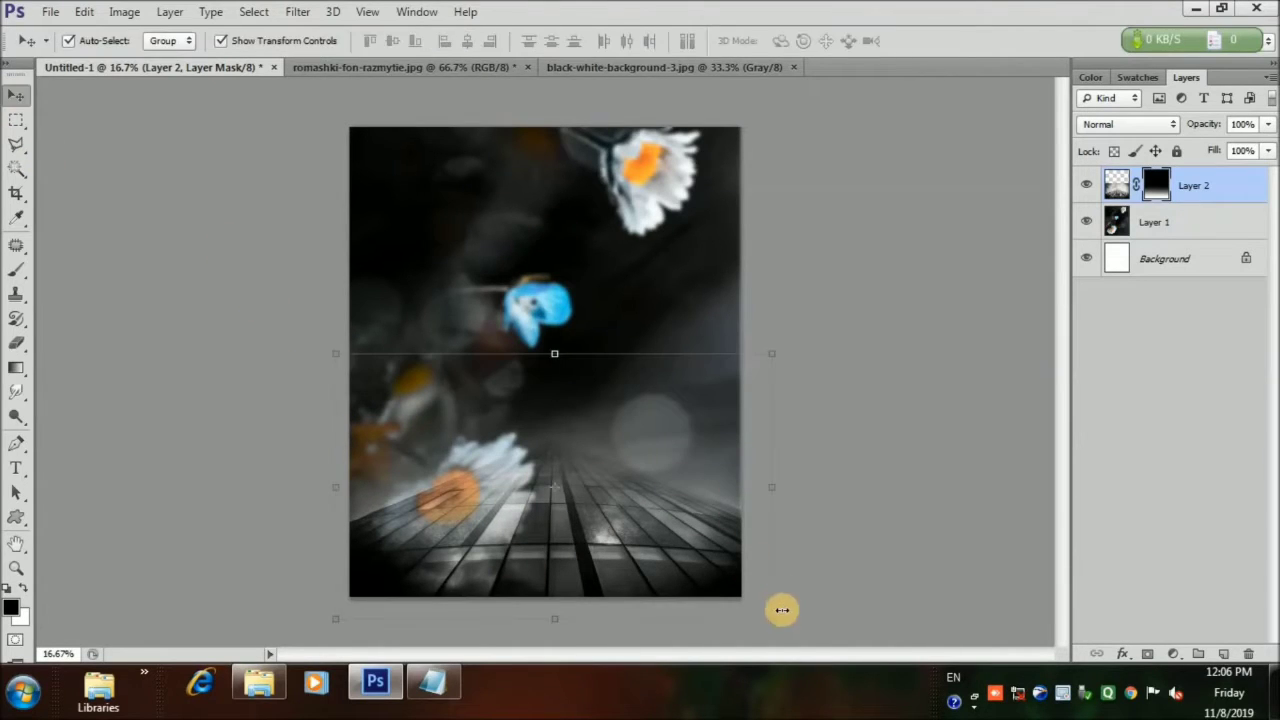
{"action": "left_click_drag", "start_coordinate": [771, 487], "coordinate": [944, 487]}
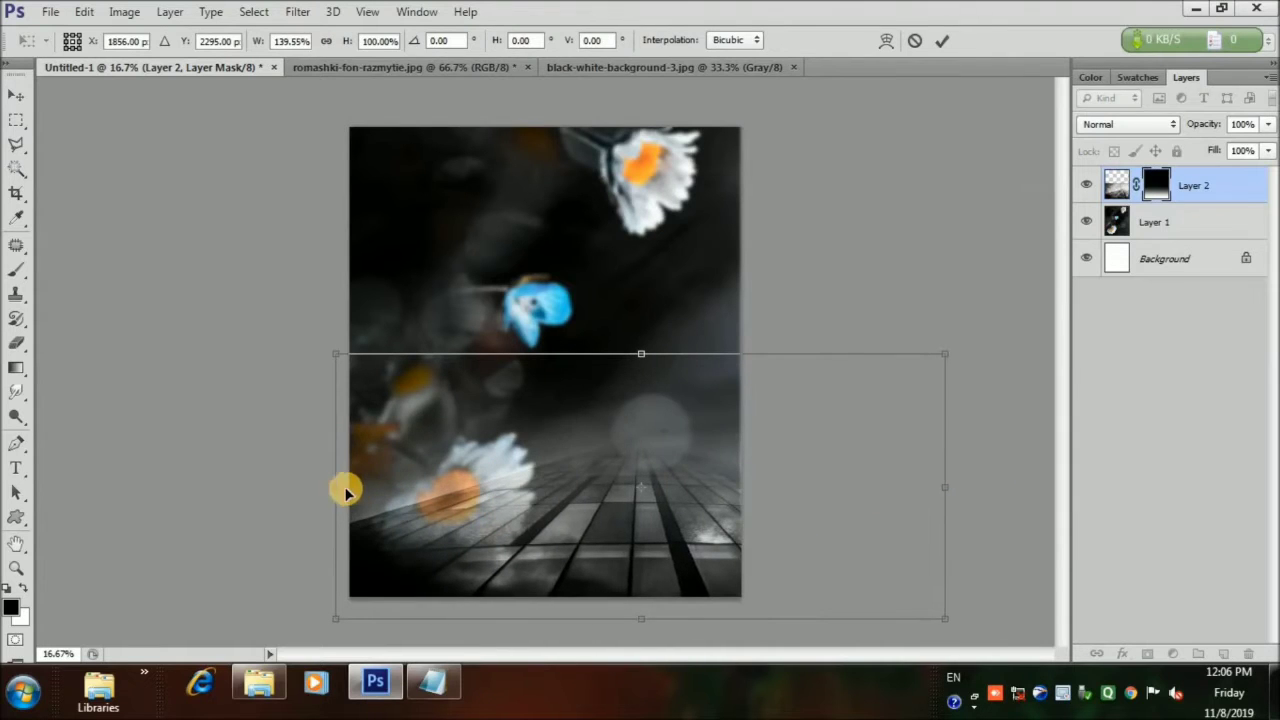
{"action": "left_click_drag", "start_coordinate": [343, 487], "coordinate": [119, 487]}
{"action": "left_click_drag", "start_coordinate": [948, 488], "coordinate": [1022, 480]}
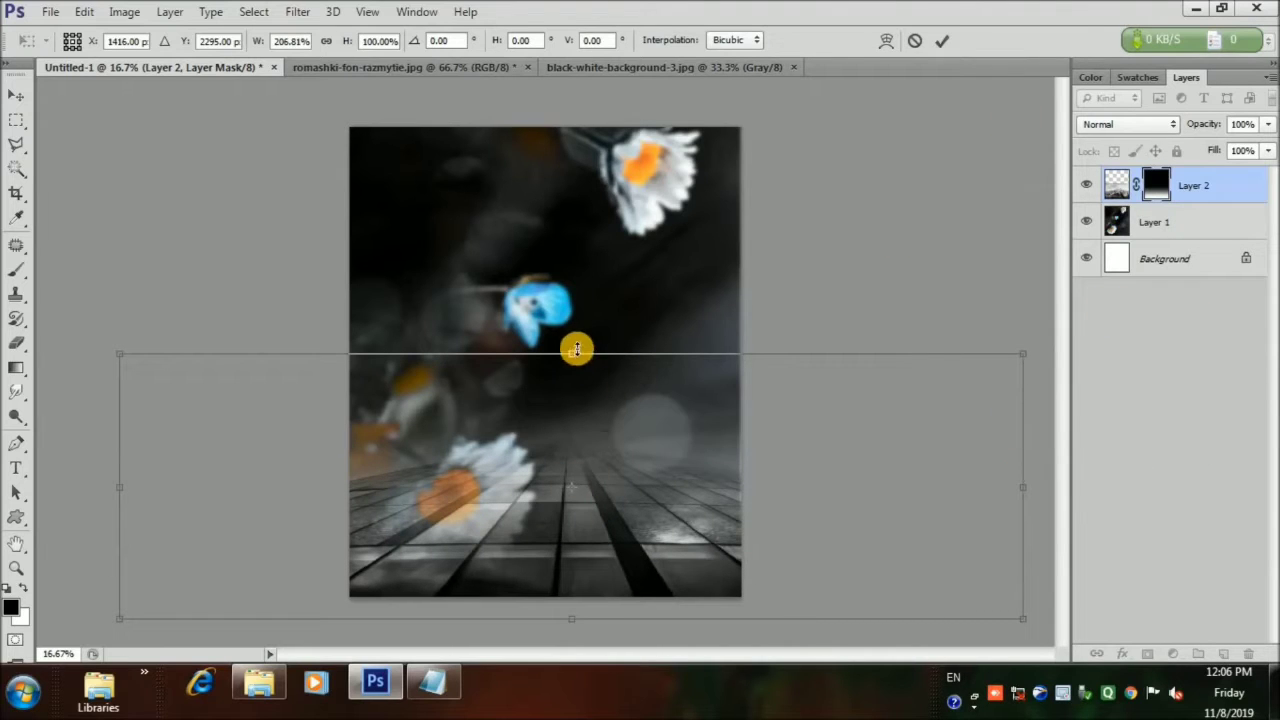
{"action": "left_click_drag", "start_coordinate": [576, 349], "coordinate": [580, 364]}
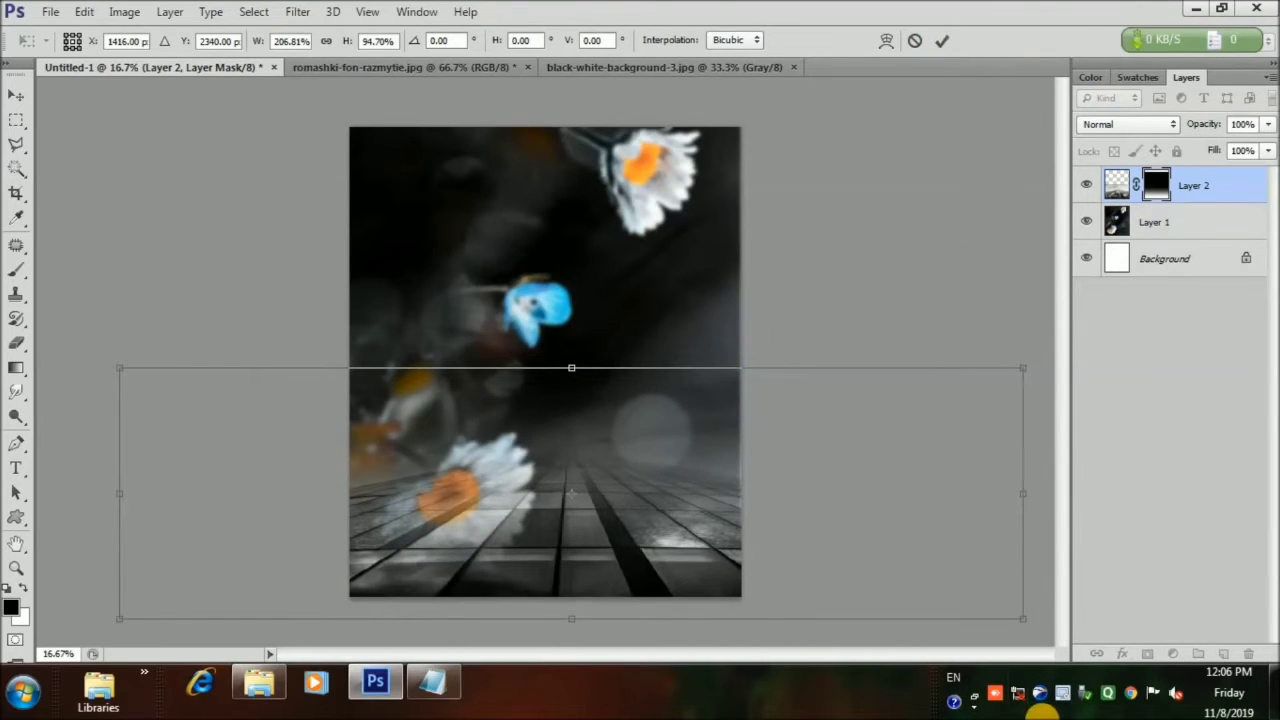
{"action": "left_click", "coordinate": [17, 194]}
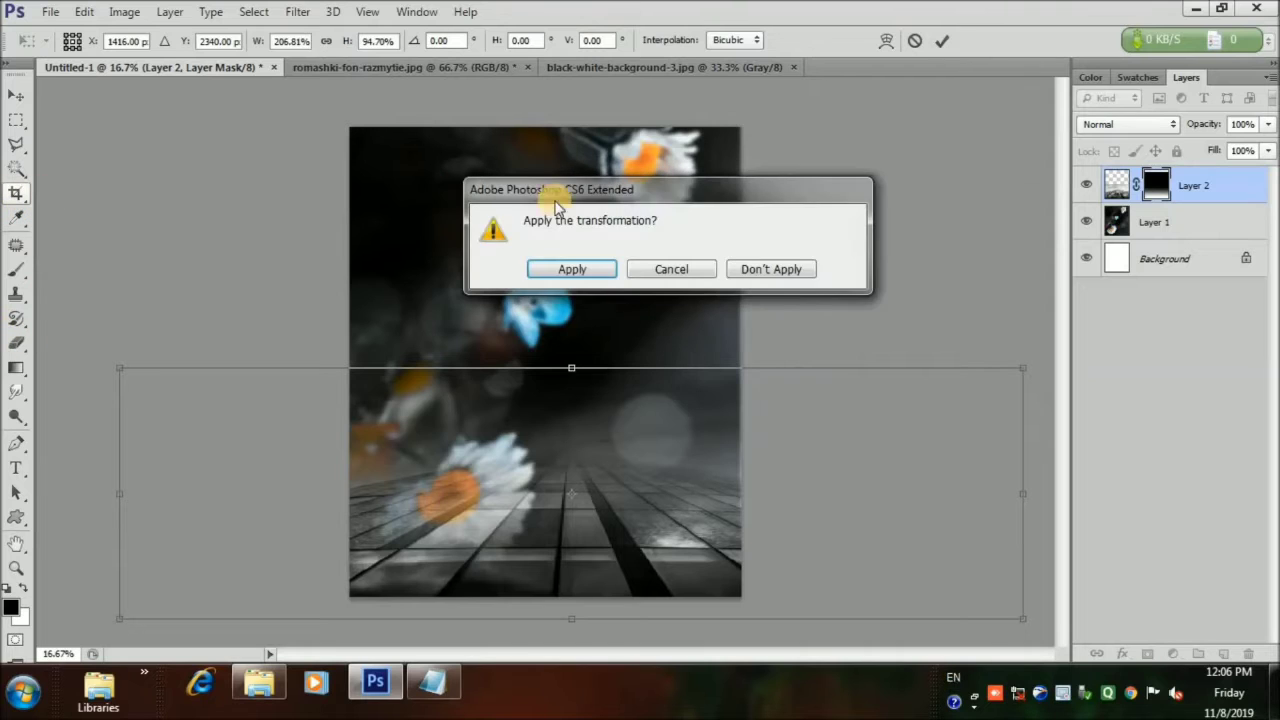
{"action": "left_click", "coordinate": [572, 269]}
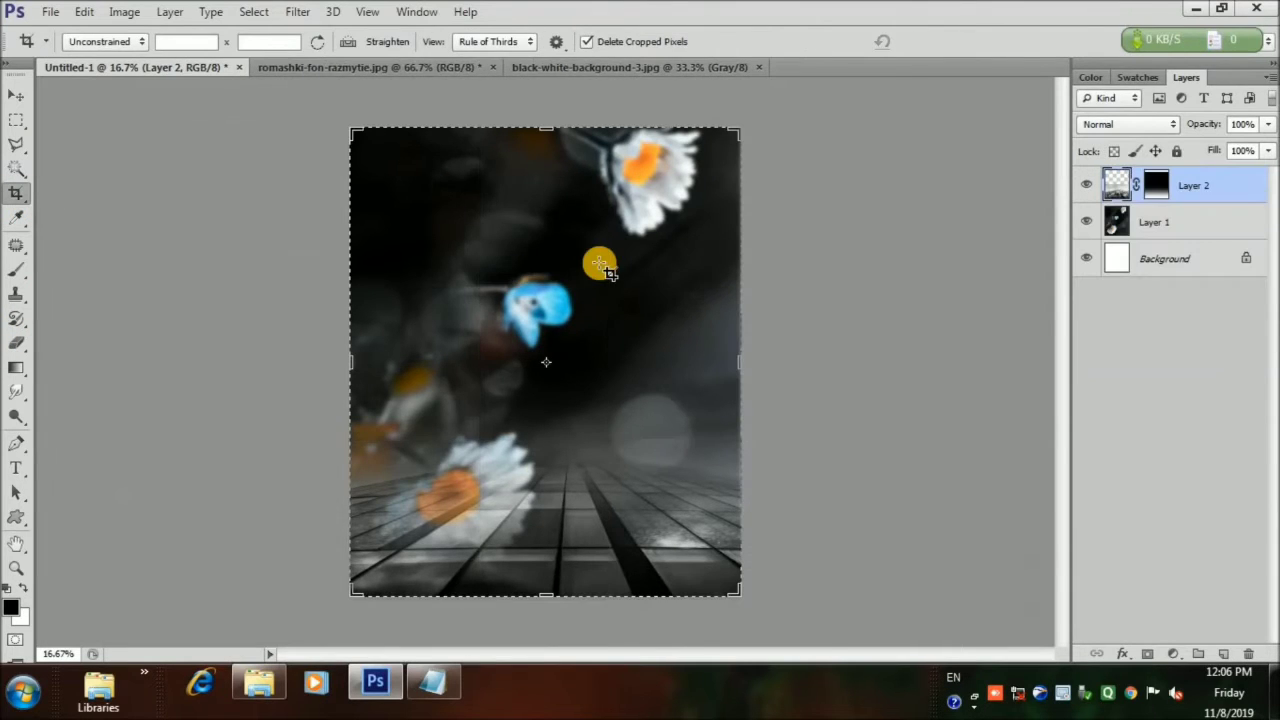
Step: Browse for an image to open in the Jenil Mundan Photographi folder, limiting the file list to PNG files
{"action": "left_click", "coordinate": [50, 14]}
{"action": "left_click", "coordinate": [62, 48]}
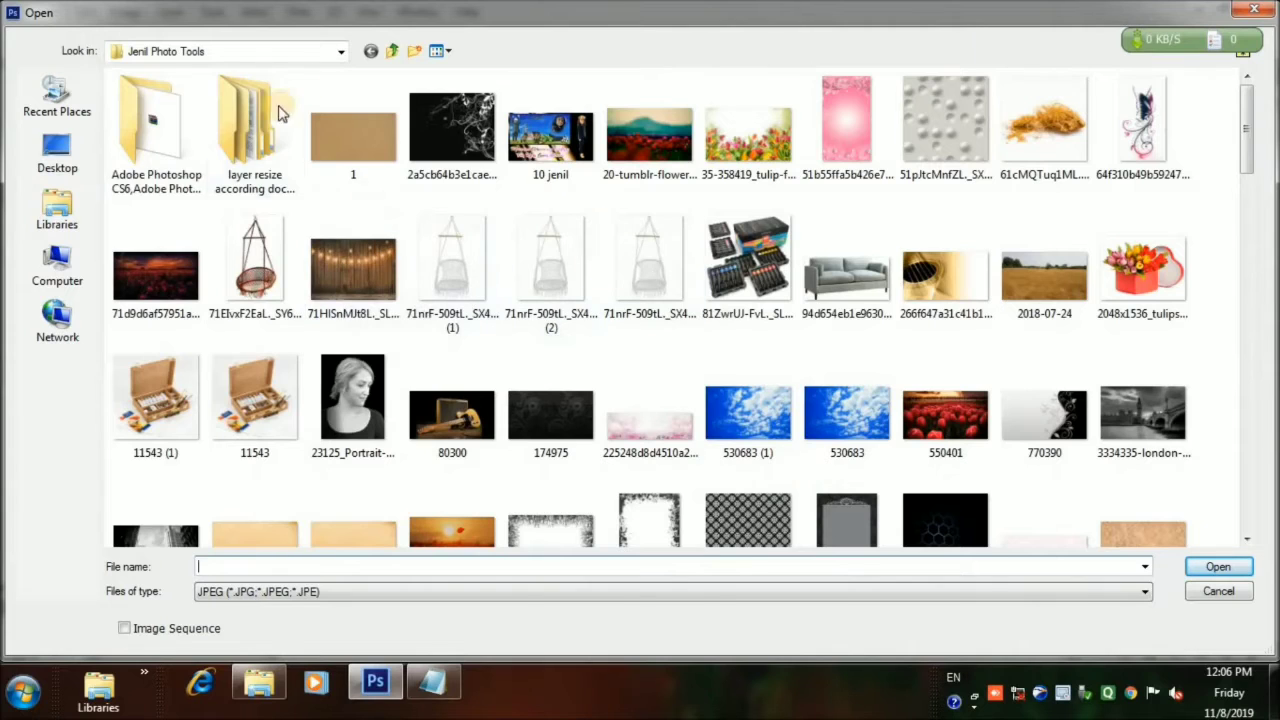
{"action": "left_click", "coordinate": [341, 51]}
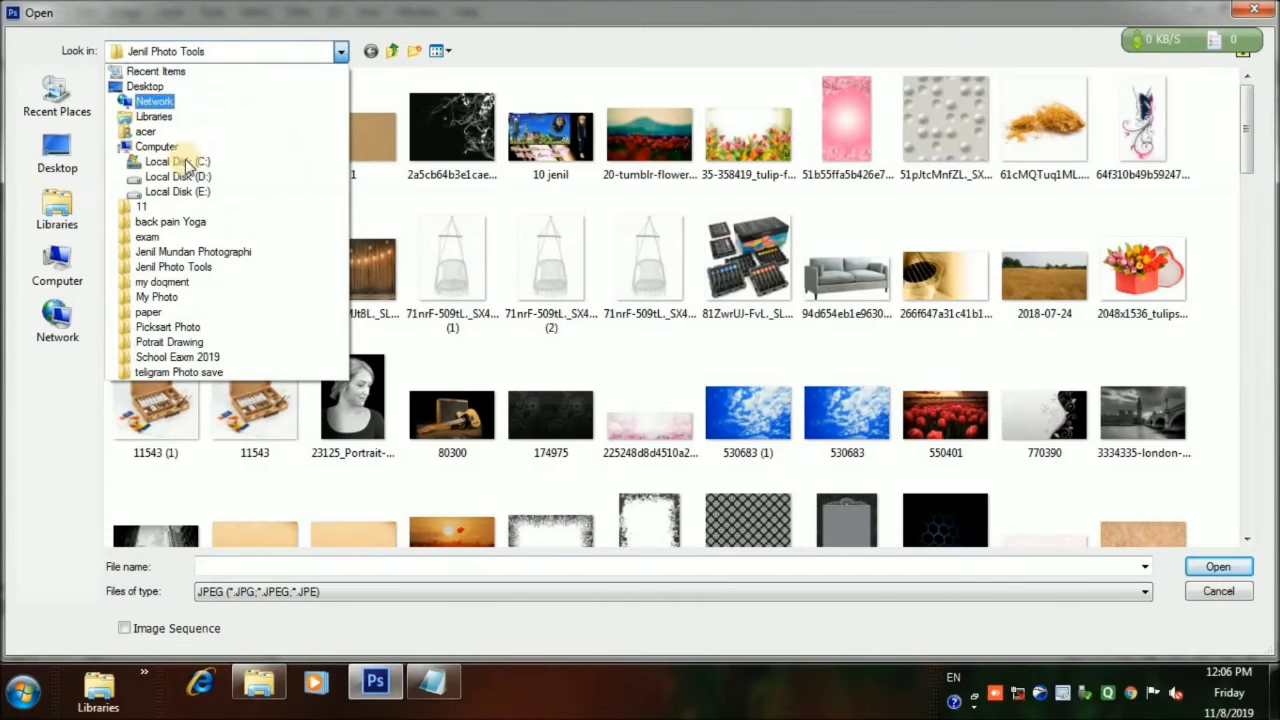
{"action": "left_click", "coordinate": [215, 251]}
{"action": "scroll", "coordinate": [1248, 543], "scroll_direction": "down", "scroll_amount": 10}
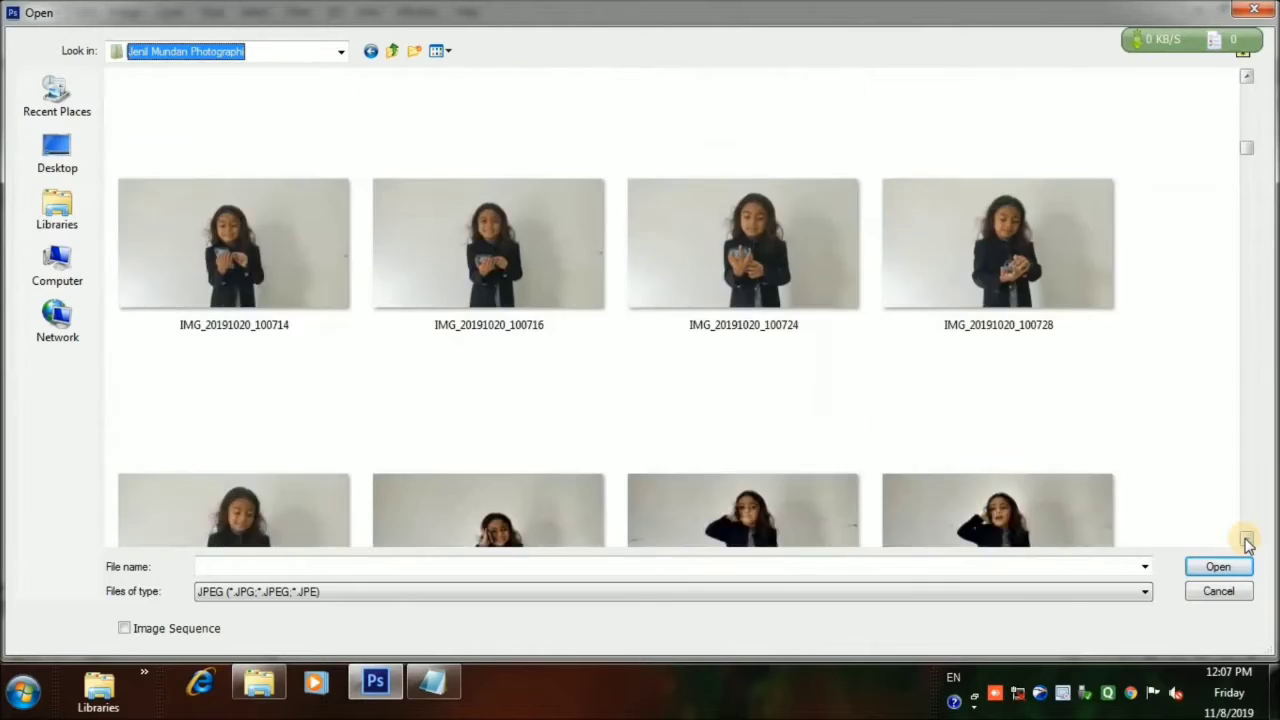
{"action": "scroll", "coordinate": [1248, 543], "scroll_direction": "down", "scroll_amount": 1}
{"action": "left_click", "coordinate": [1050, 591]}
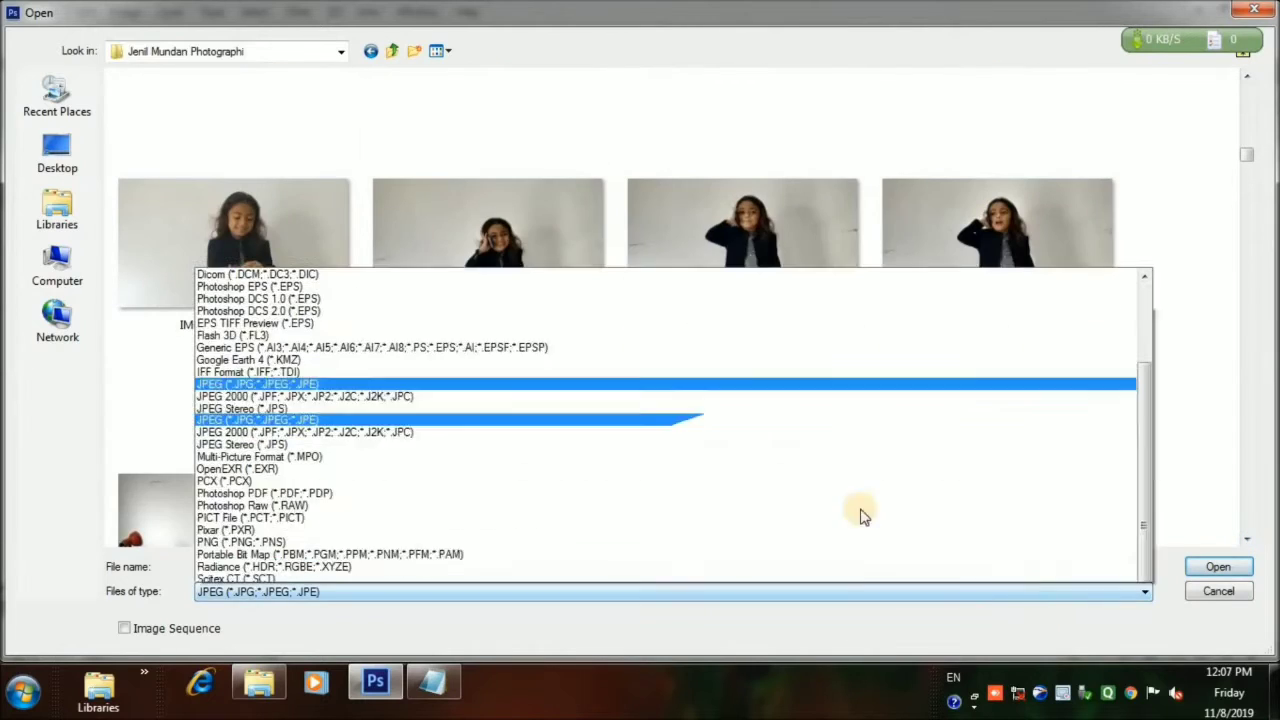
{"action": "left_click", "coordinate": [228, 452]}
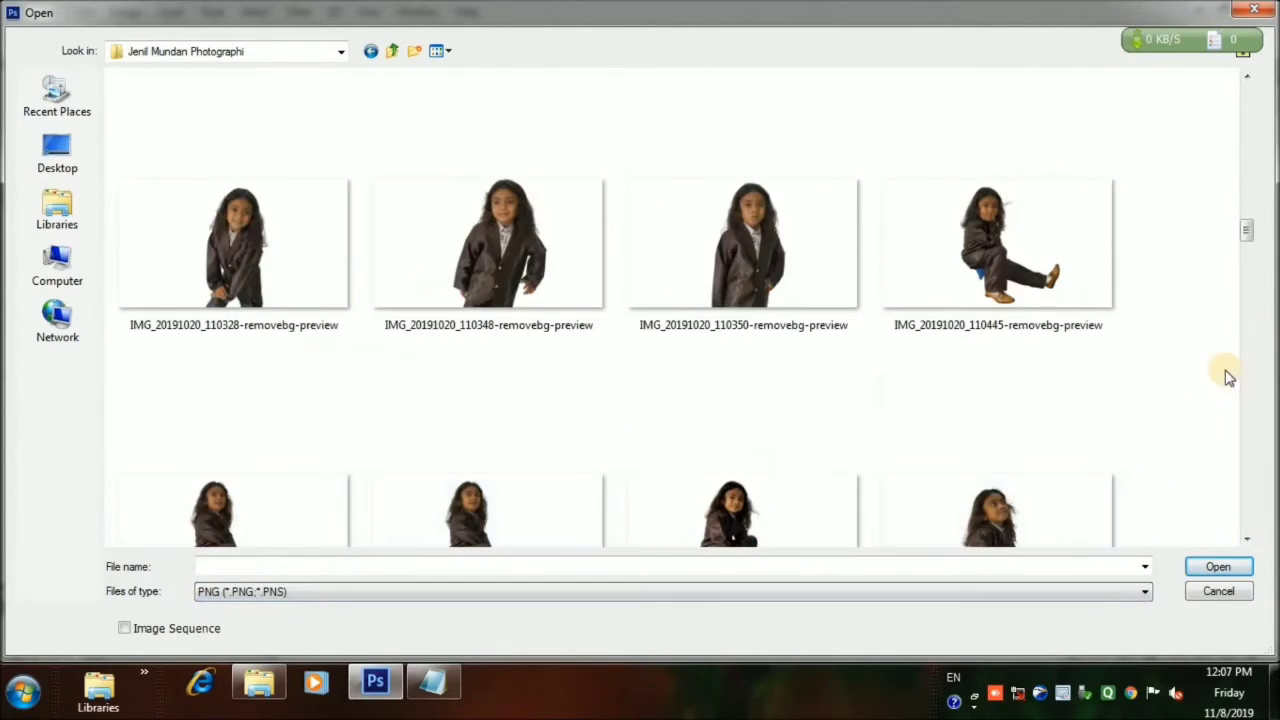
Step: Find and open the cutout IMG_20191020_114253-removebg-preview of the child in the white hat holding an umbrella handle
{"action": "scroll", "coordinate": [1248, 543], "scroll_direction": "down", "scroll_amount": 10}
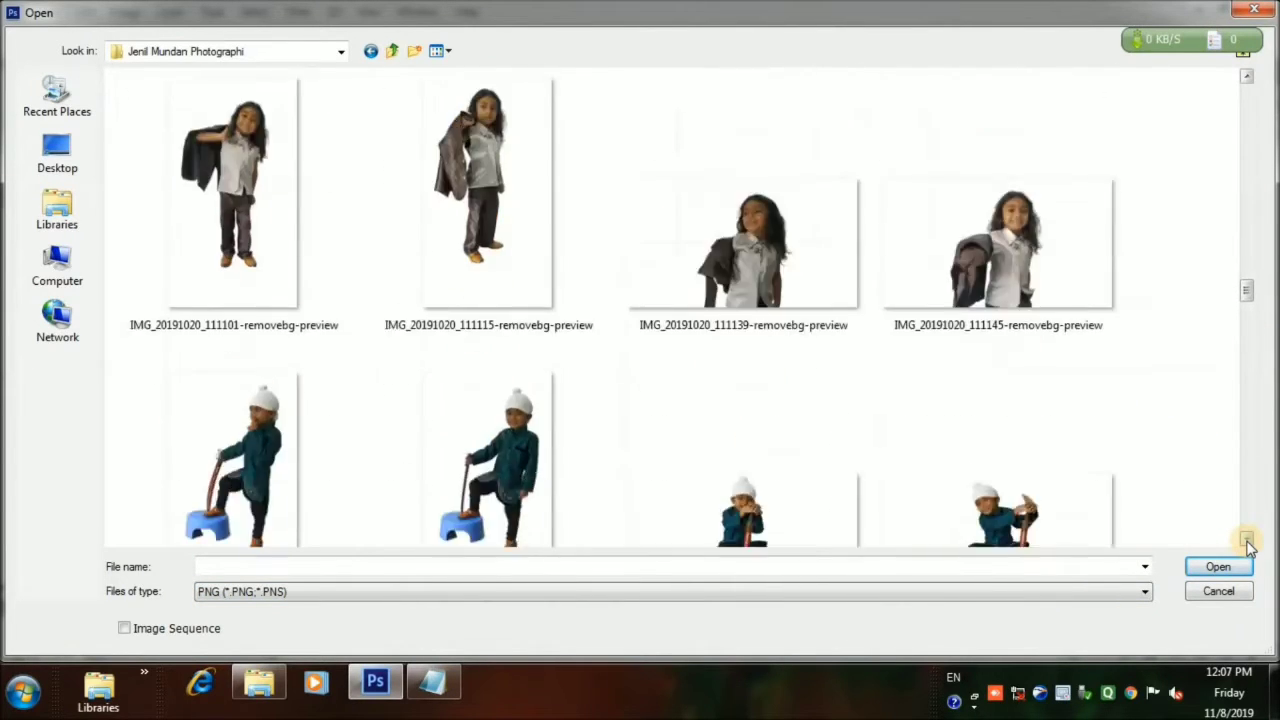
{"action": "scroll", "coordinate": [1248, 543], "scroll_direction": "down", "scroll_amount": 5}
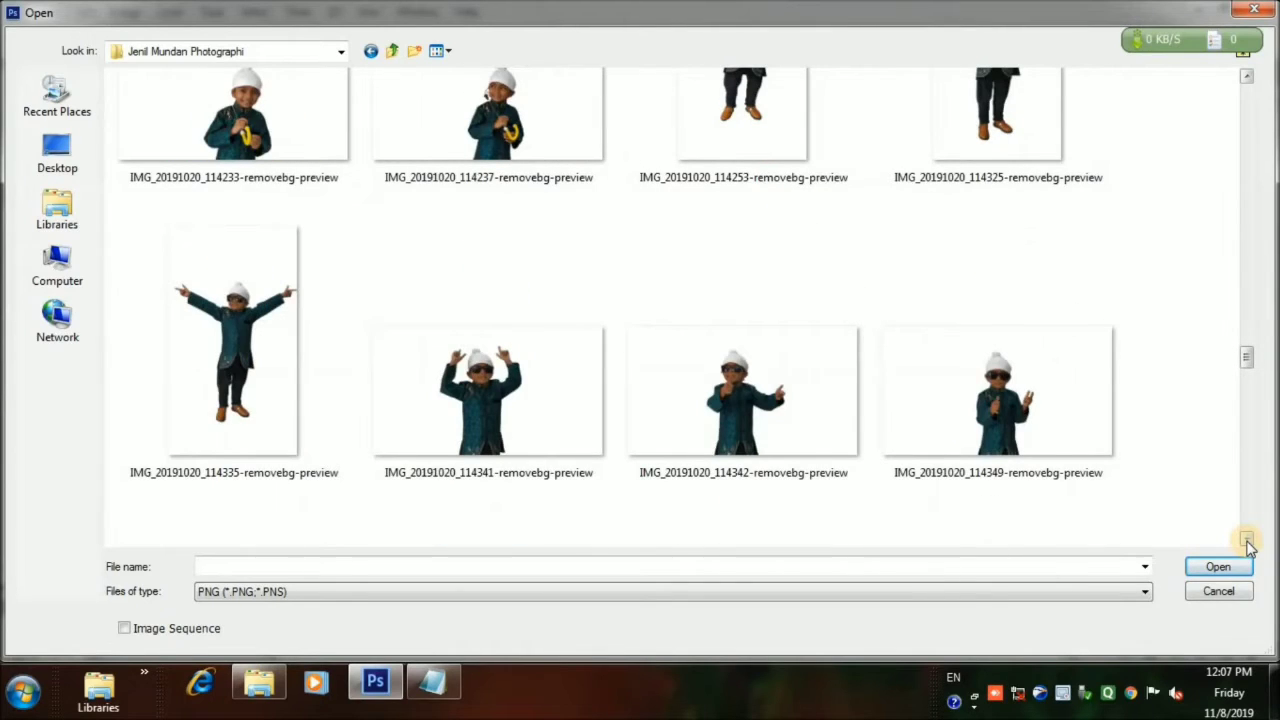
{"action": "scroll", "coordinate": [1248, 543], "scroll_direction": "down", "scroll_amount": 3}
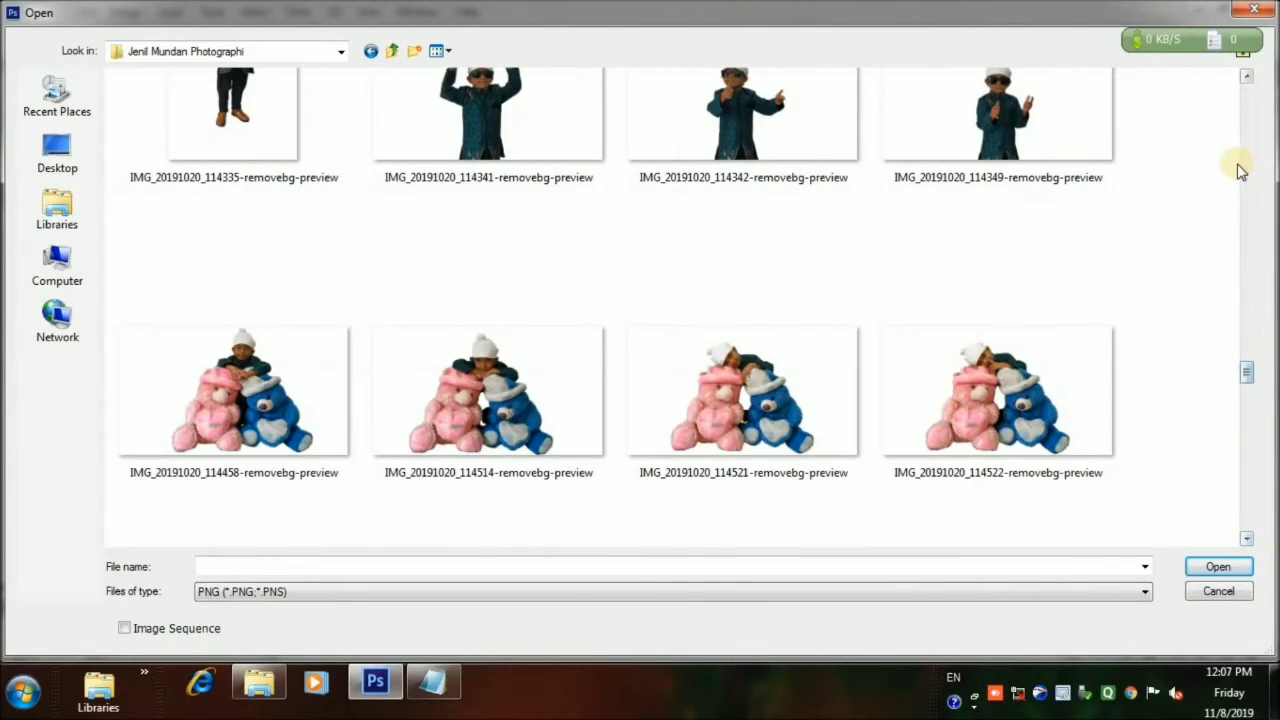
{"action": "scroll", "coordinate": [1247, 77], "scroll_direction": "up", "scroll_amount": 5}
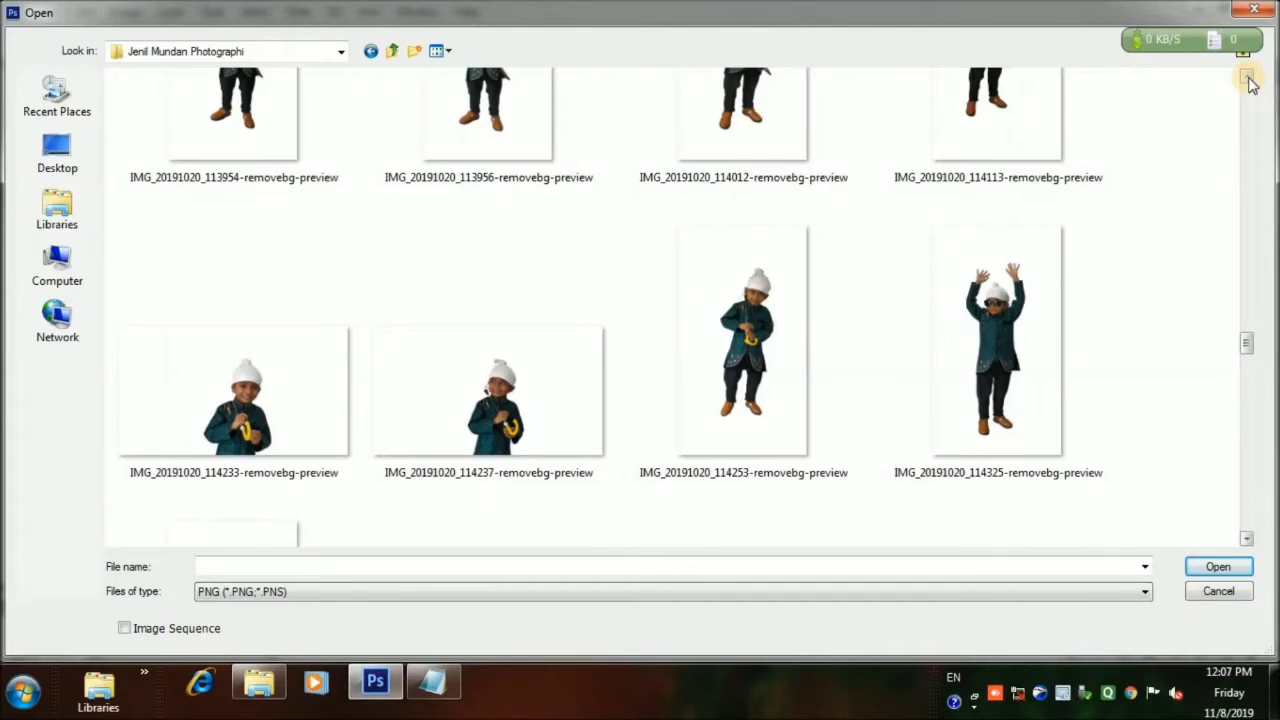
{"action": "scroll", "coordinate": [1249, 83], "scroll_direction": "up", "scroll_amount": 3}
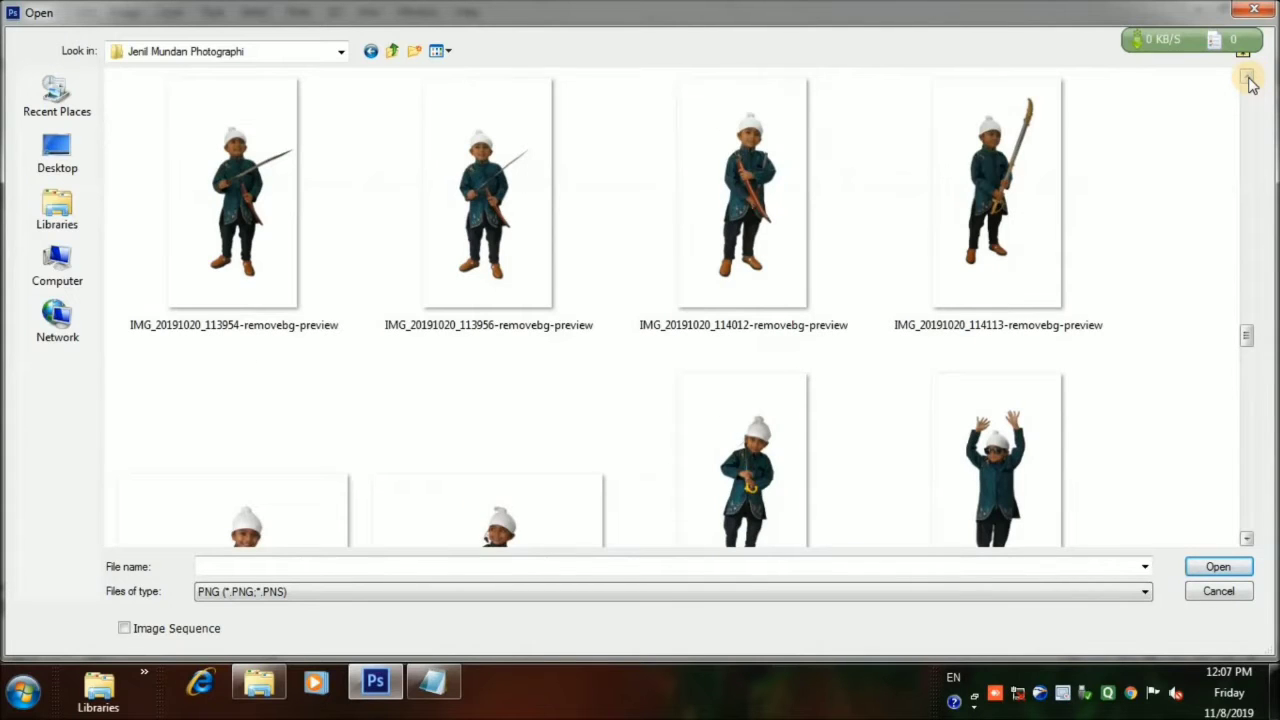
{"action": "left_click", "coordinate": [735, 485]}
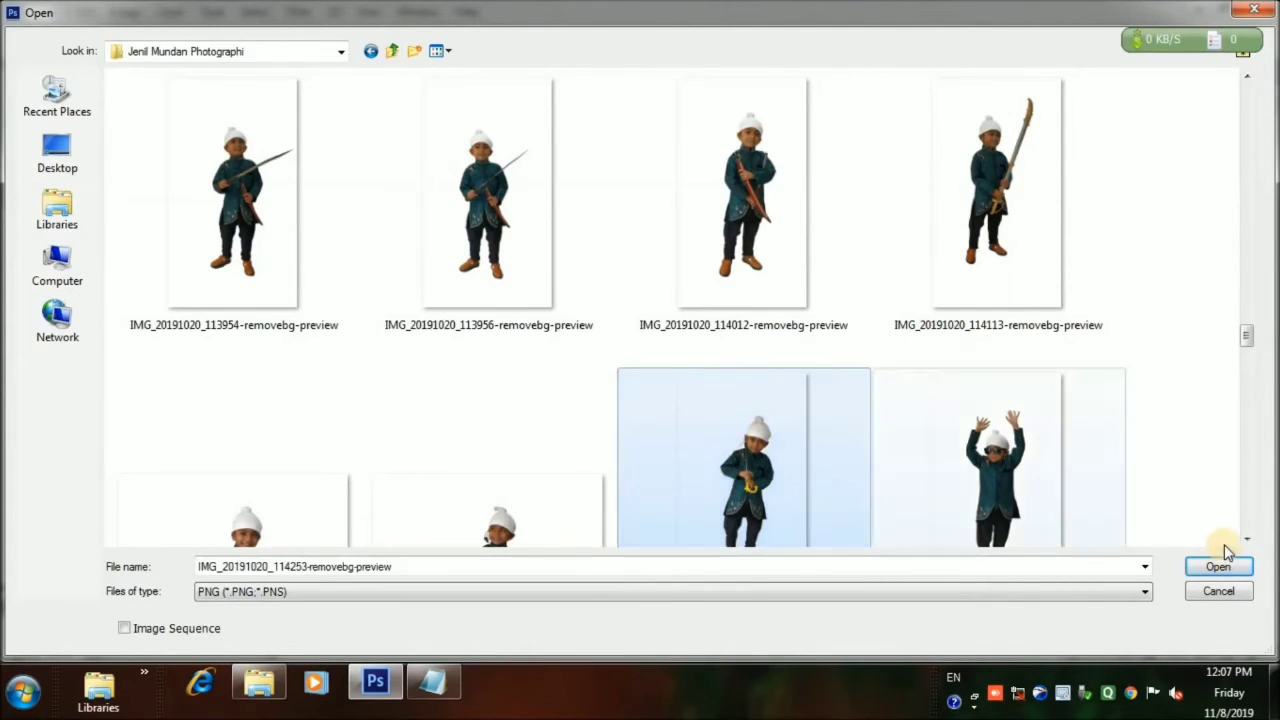
{"action": "left_click", "coordinate": [1218, 566]}
Step: Brighten the child cutout with Brightness/Contrast, setting Brightness to 41 and leaving Contrast at 0
{"action": "left_click", "coordinate": [14, 97]}
{"action": "left_click", "coordinate": [527, 382]}
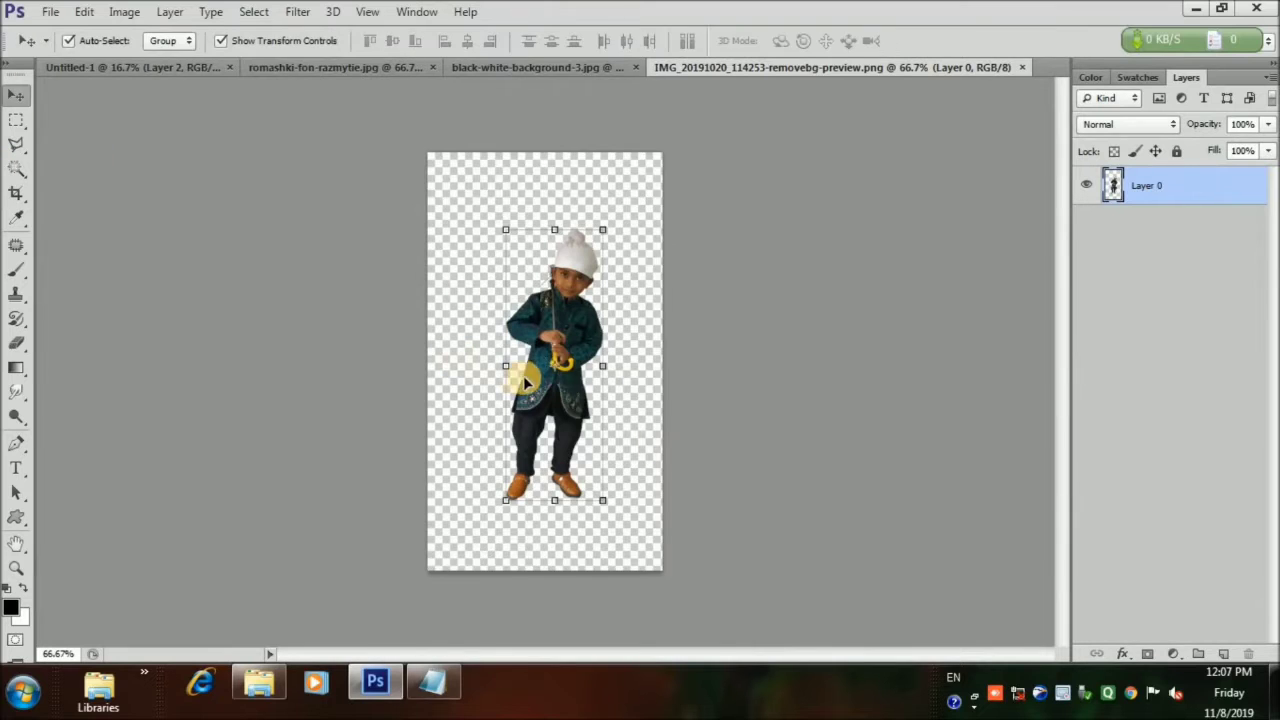
{"action": "double_click", "coordinate": [559, 374]}
{"action": "left_click", "coordinate": [941, 41]}
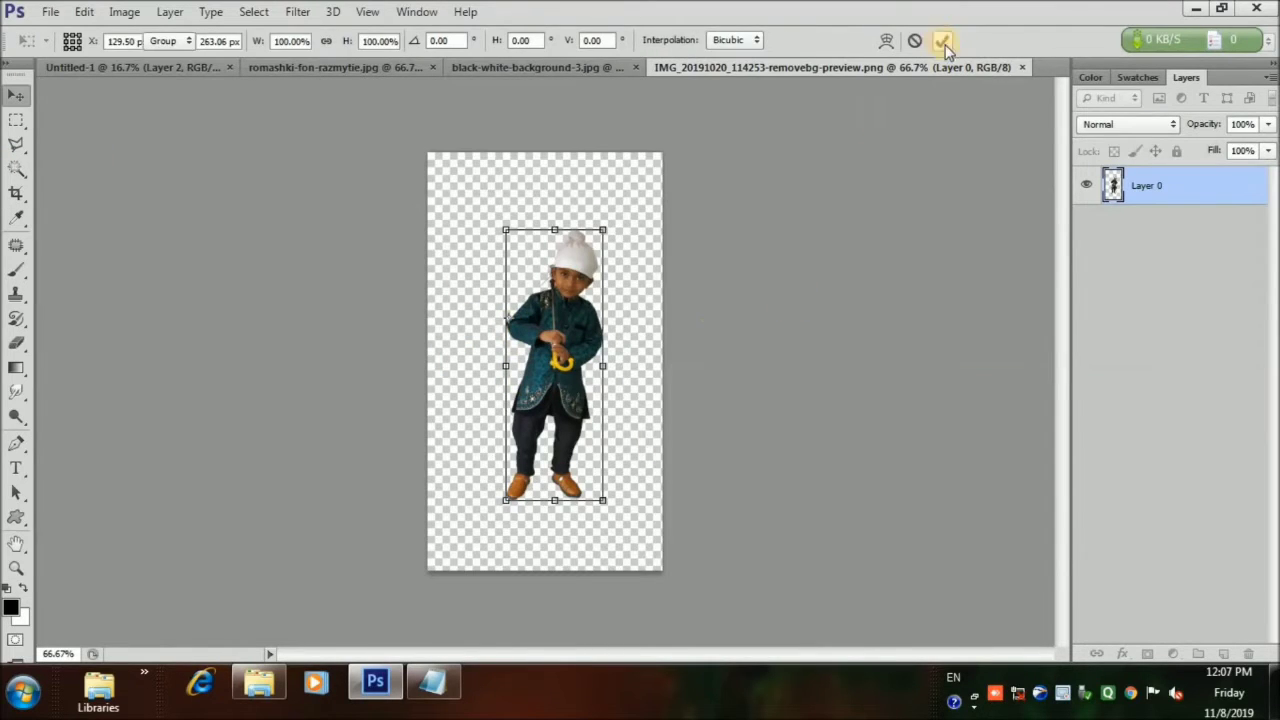
{"action": "left_click", "coordinate": [124, 12]}
{"action": "mouse_move", "coordinate": [145, 57]}
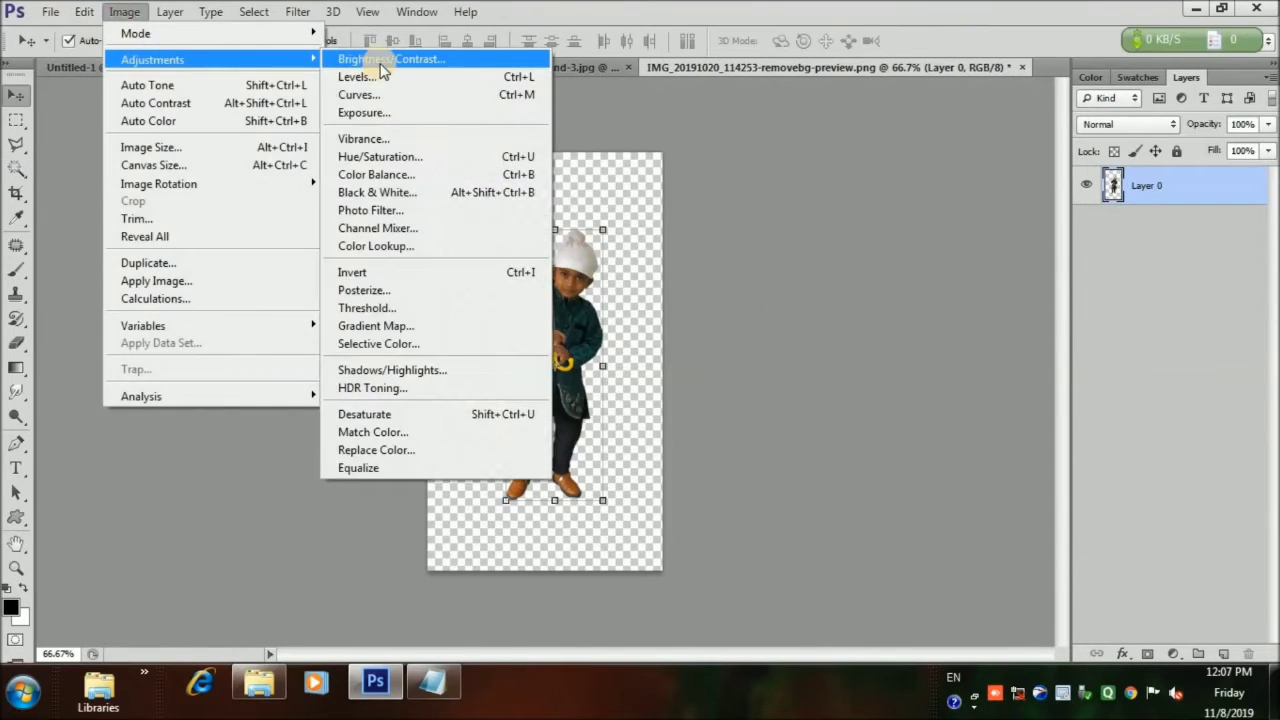
{"action": "left_click", "coordinate": [360, 57]}
{"action": "left_click_drag", "start_coordinate": [1060, 218], "coordinate": [1071, 220]}
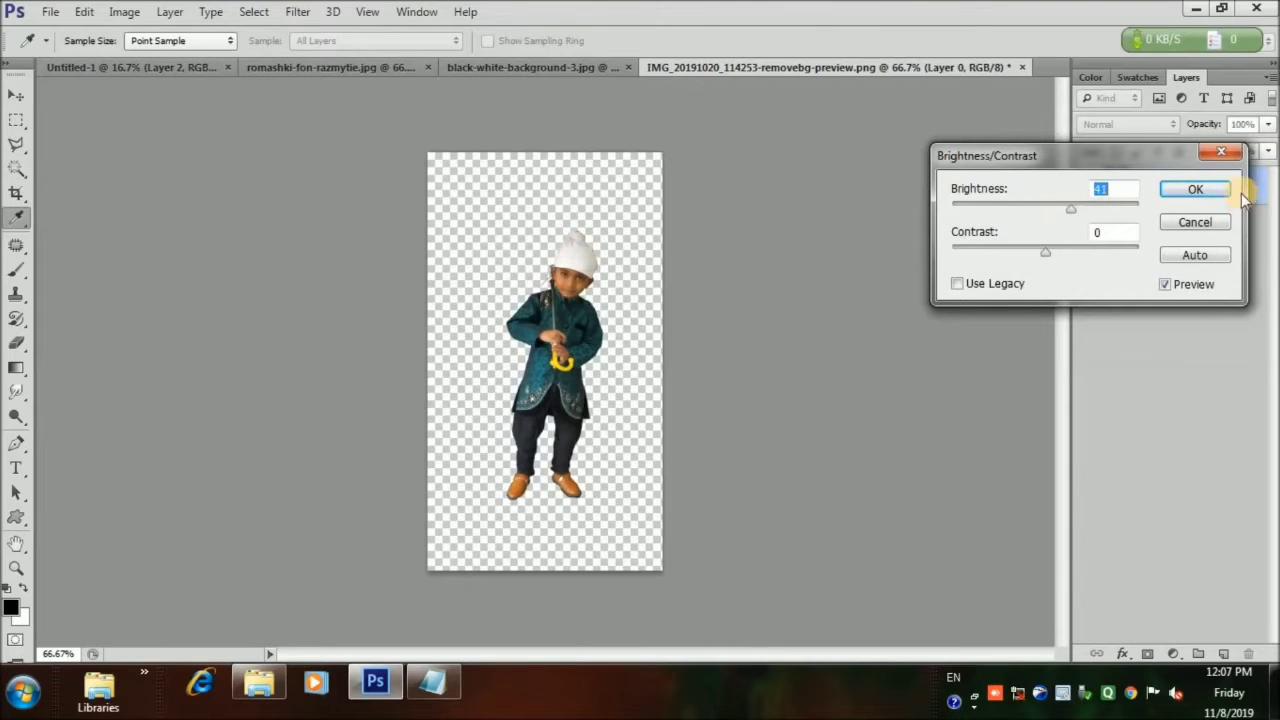
{"action": "left_click", "coordinate": [1195, 189]}
Step: Apply an RGB S-curve to the child cutout, with a shadow point at input 71, output 64 and raised midtones
{"action": "left_click", "coordinate": [124, 12]}
{"action": "mouse_move", "coordinate": [314, 60]}
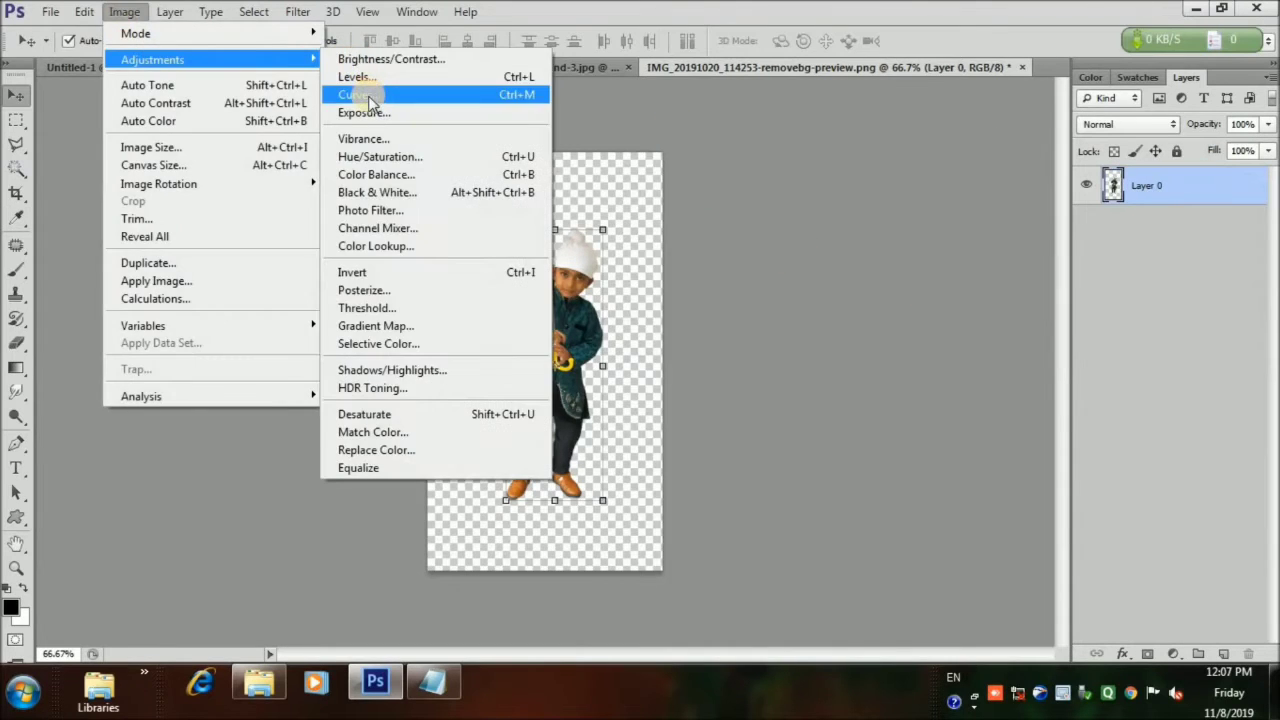
{"action": "left_click", "coordinate": [523, 91]}
{"action": "left_click_drag", "start_coordinate": [1016, 281], "coordinate": [983, 298]}
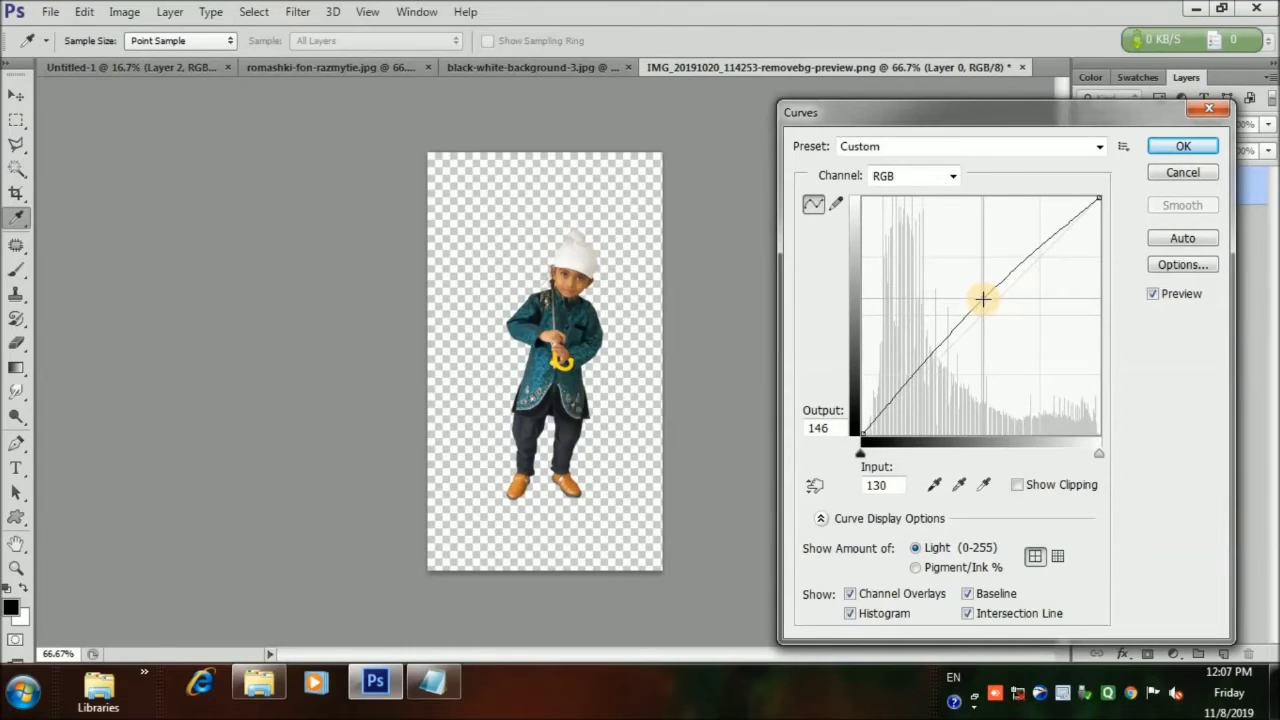
{"action": "left_click_drag", "start_coordinate": [922, 357], "coordinate": [928, 374]}
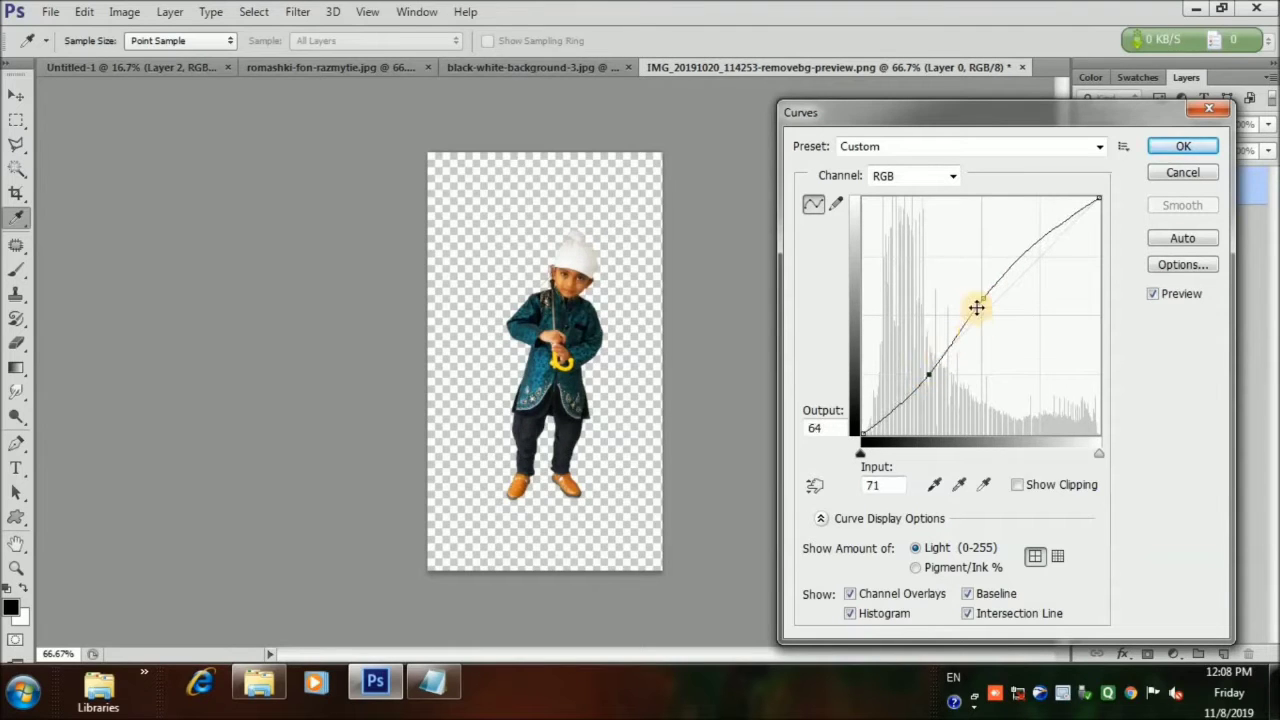
{"action": "mouse_move", "coordinate": [981, 293]}
{"action": "left_mouse_down"}
{"action": "mouse_move", "coordinate": [994, 300]}
{"action": "mouse_move", "coordinate": [976, 287]}
{"action": "left_mouse_up"}
{"action": "left_click", "coordinate": [1178, 147]}
Step: Bring the child cutout into Untitled-1 and enlarge it to stand in the middle of the building floor
{"action": "key", "text": "v"}
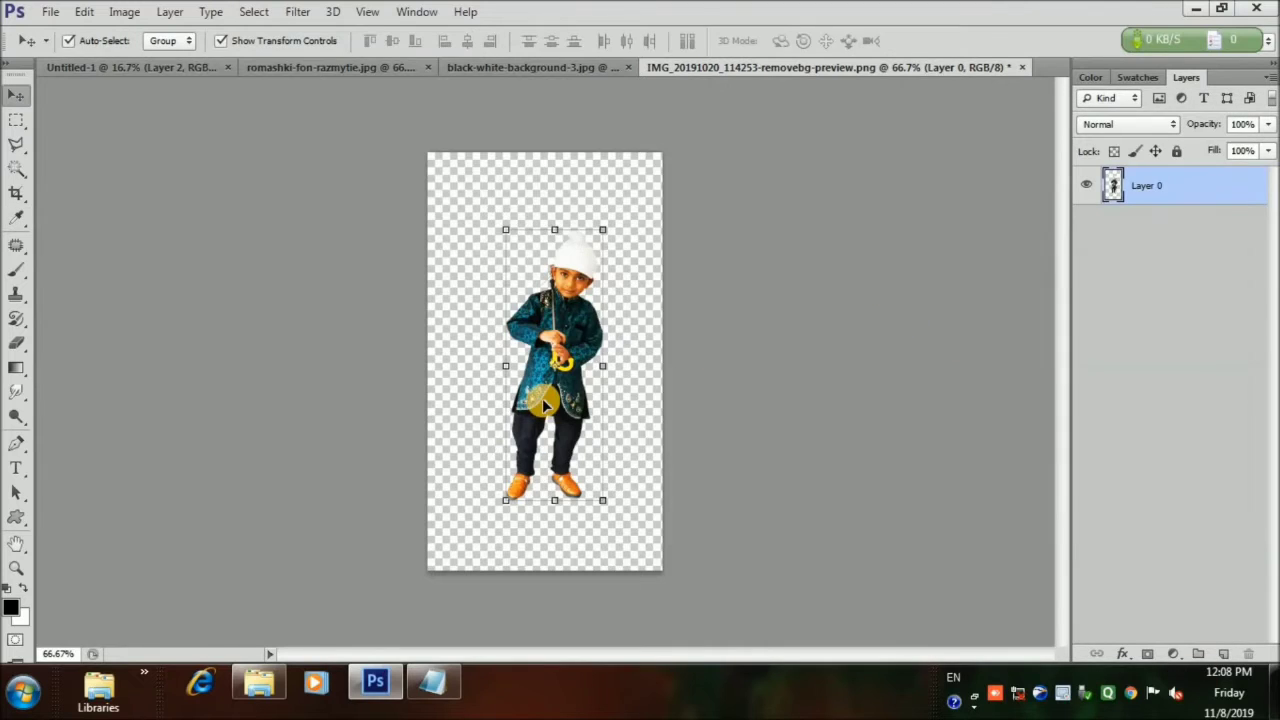
{"action": "left_click_drag", "start_coordinate": [547, 403], "coordinate": [623, 564]}
{"action": "left_click_drag", "start_coordinate": [545, 340], "coordinate": [432, 200]}
{"action": "left_click_drag", "start_coordinate": [577, 403], "coordinate": [588, 430]}
{"action": "left_click", "coordinate": [940, 44]}
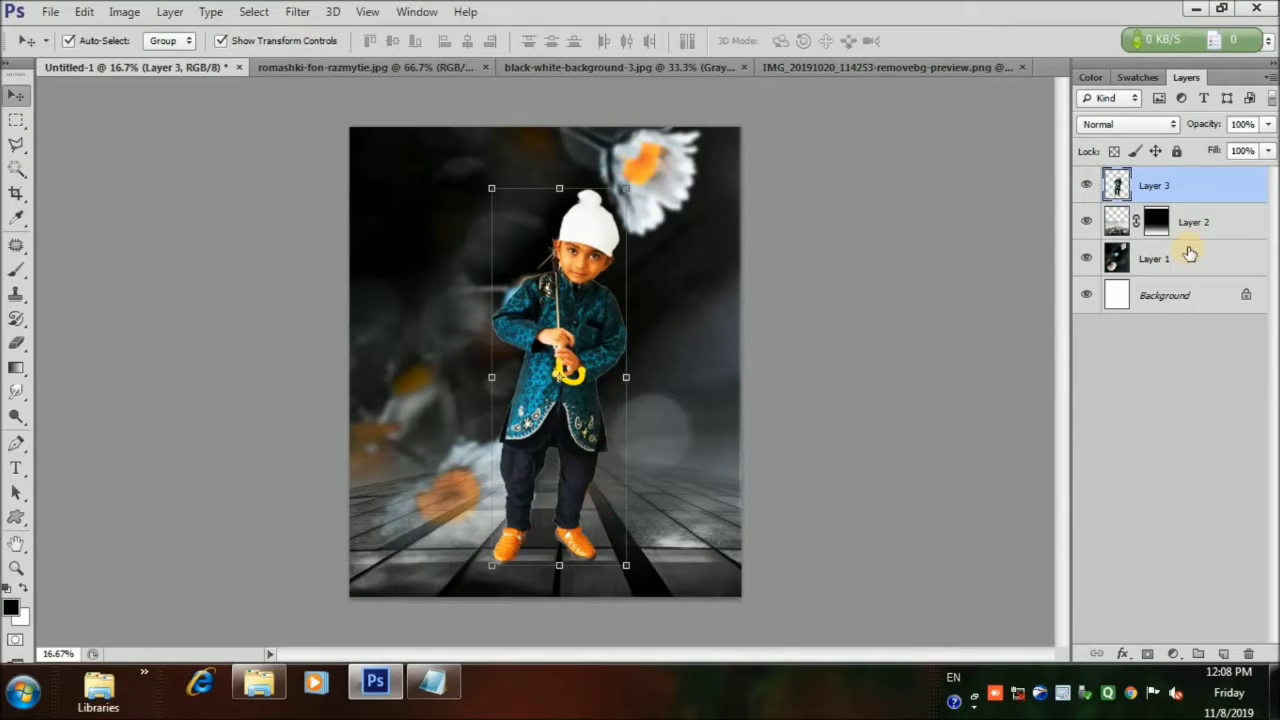
Step: Rotate the child layer by -1.44° and apply the transformation
{"action": "key", "text": "ctrl+t"}
{"action": "left_click_drag", "start_coordinate": [680, 152], "coordinate": [675, 146]}
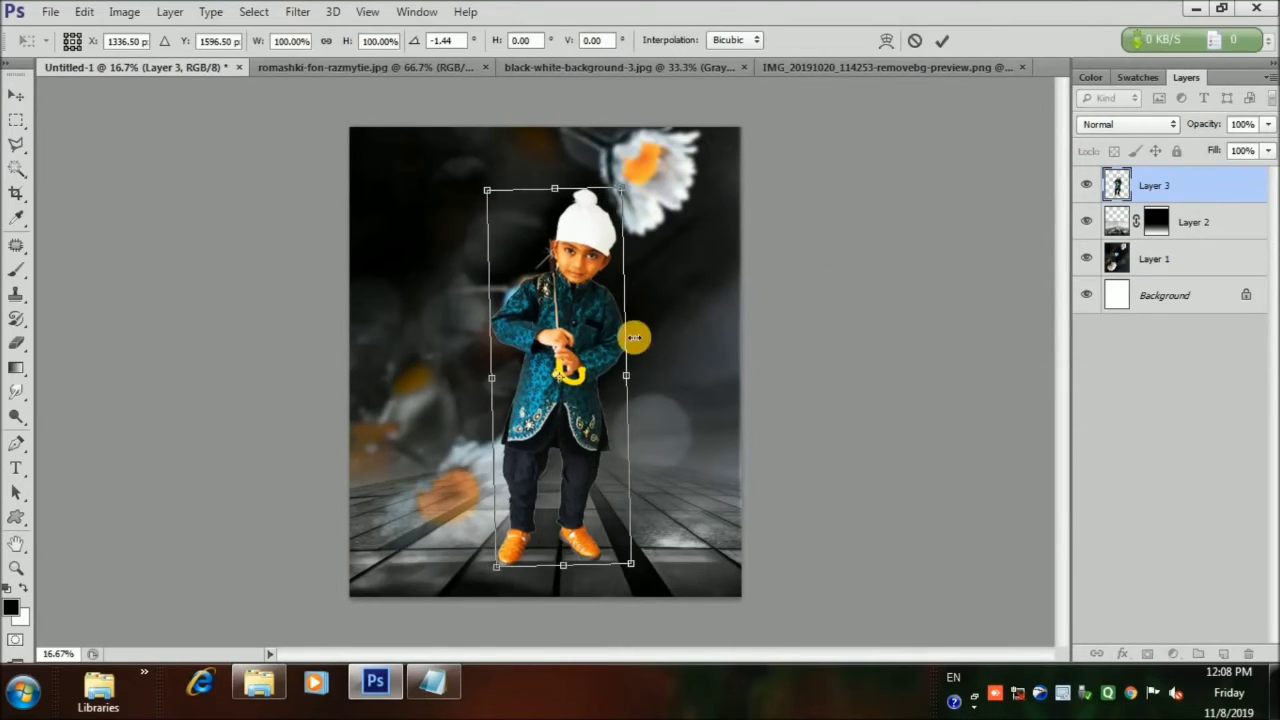
{"action": "left_click", "coordinate": [939, 41]}
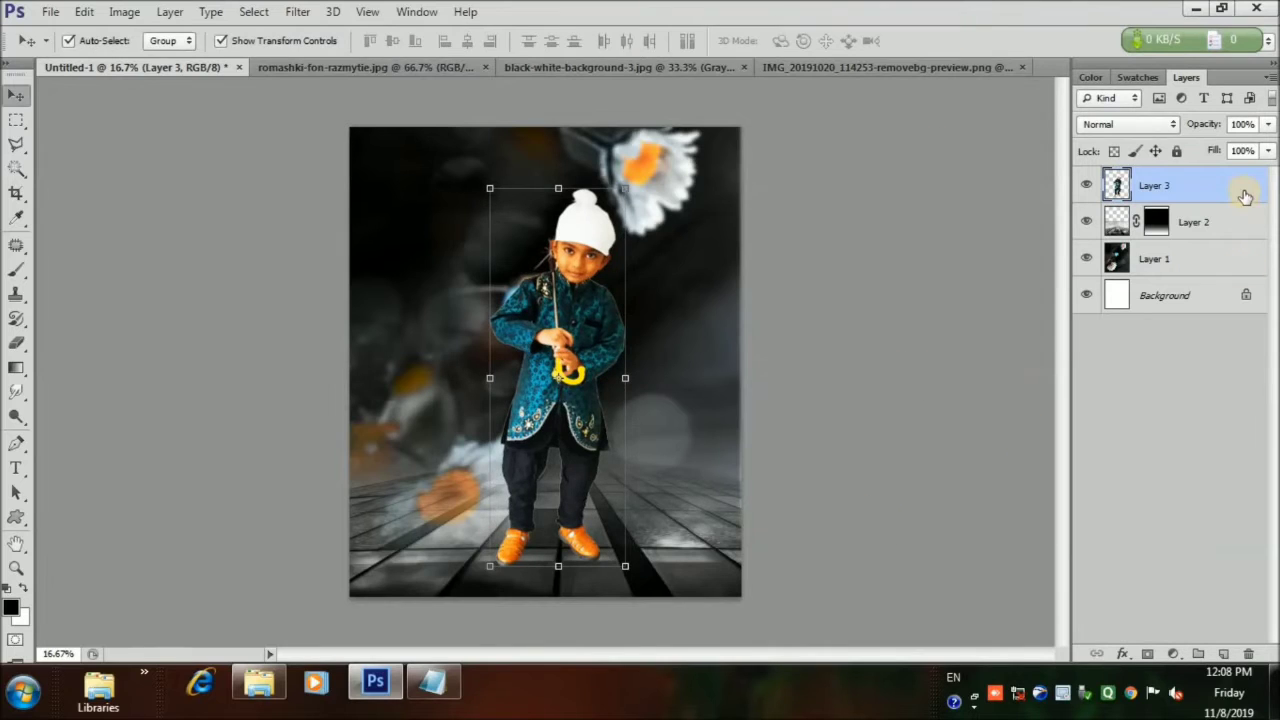
Step: Duplicate the child layer, rotate the copy about 177° and position it upside down under the feet as a reflection
{"action": "key", "text": "ctrl+j"}
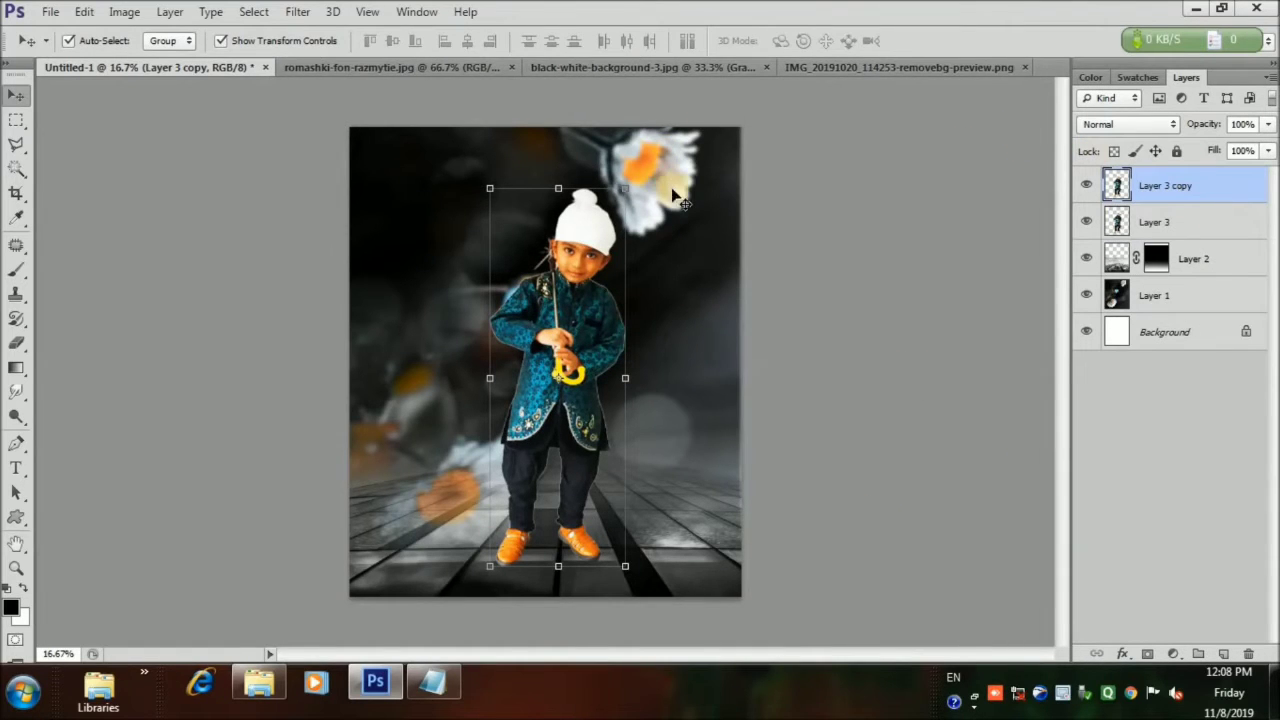
{"action": "left_click_drag", "start_coordinate": [565, 293], "coordinate": [565, 335]}
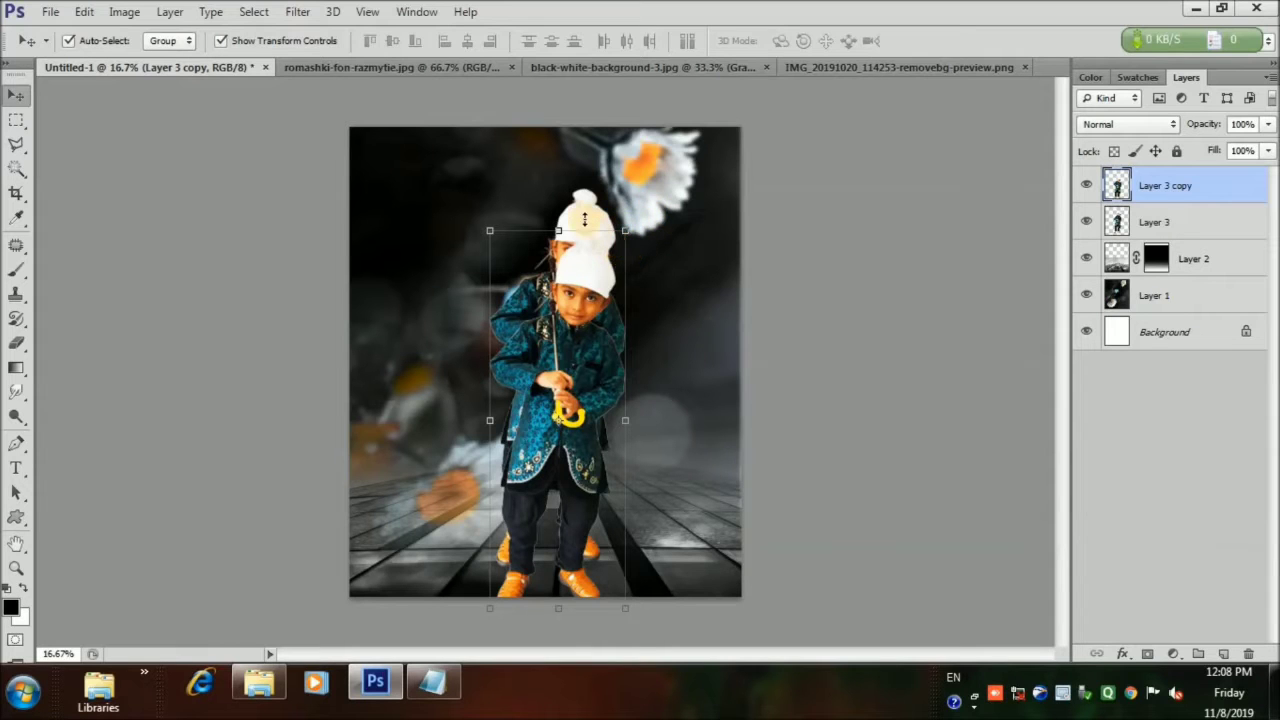
{"action": "left_click_drag", "start_coordinate": [645, 228], "coordinate": [571, 663]}
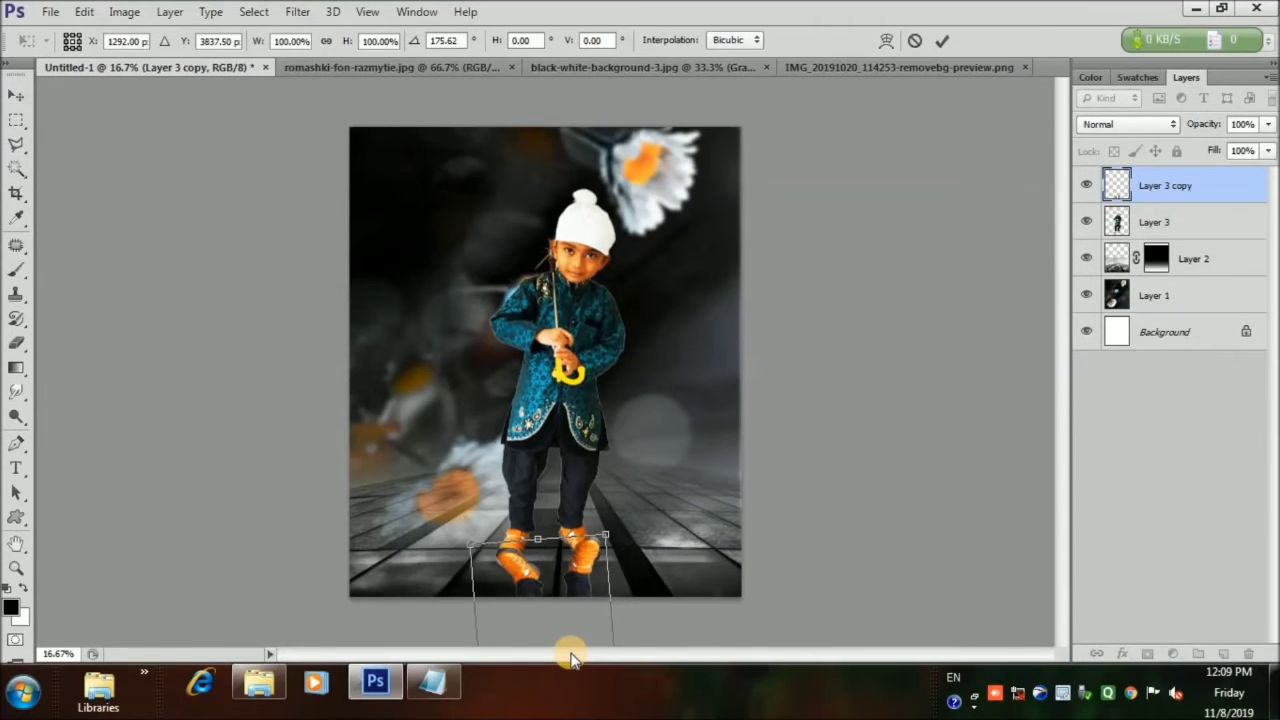
{"action": "key", "text": "Down"}
{"action": "key", "text": "Down"}
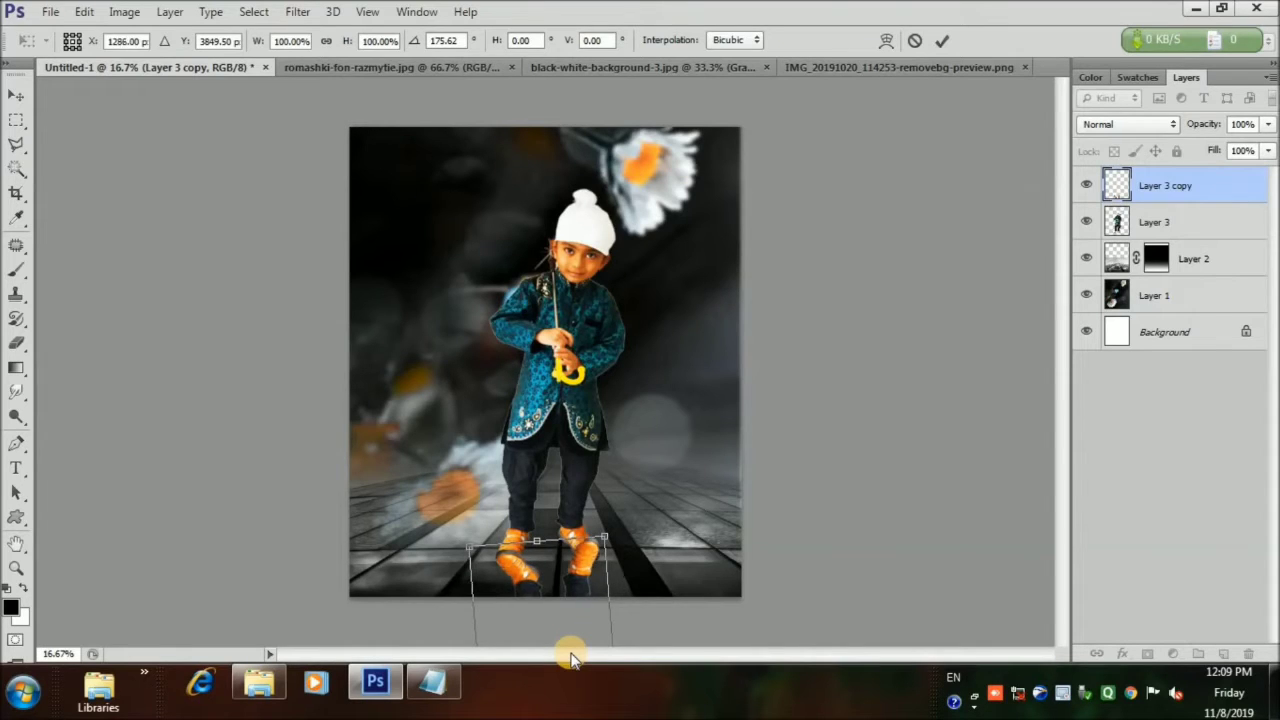
{"action": "left_click_drag", "start_coordinate": [610, 521], "coordinate": [626, 484]}
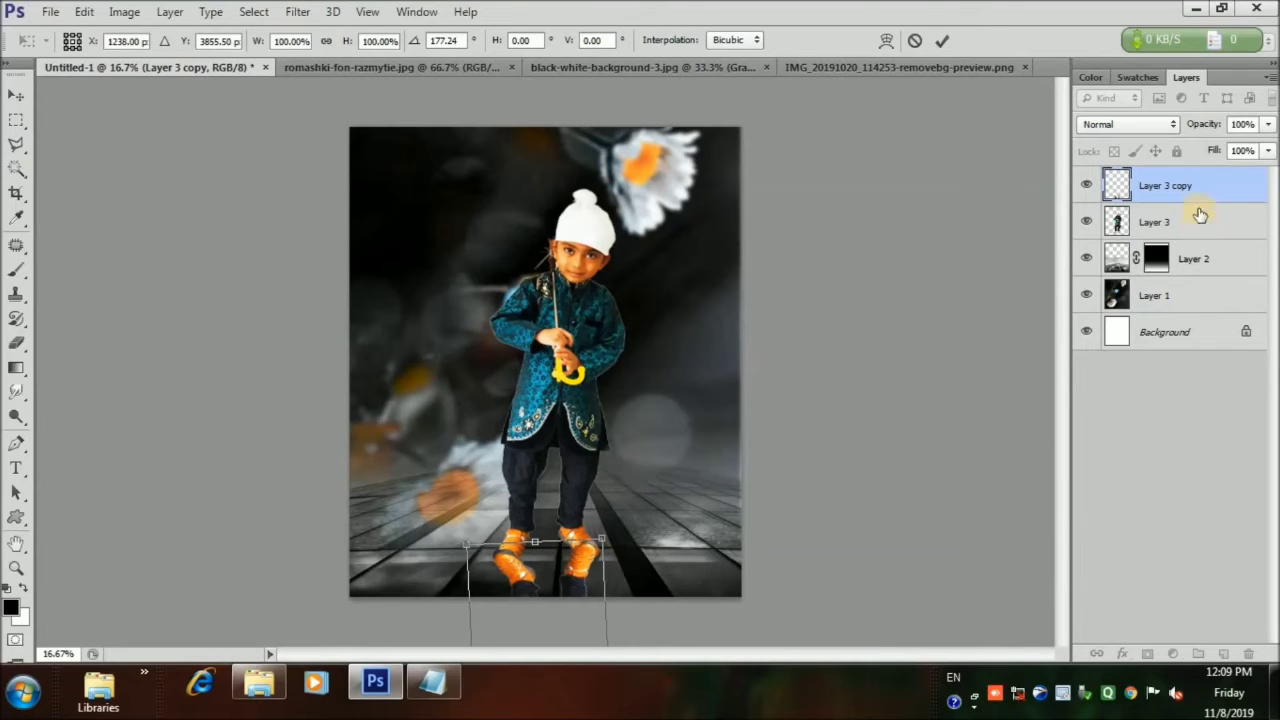
{"action": "left_click", "coordinate": [940, 42]}
Step: Move the reflection layer beneath the child layer, rotate it by -4.38° and flip it horizontally
{"action": "left_click_drag", "start_coordinate": [1165, 185], "coordinate": [1170, 240]}
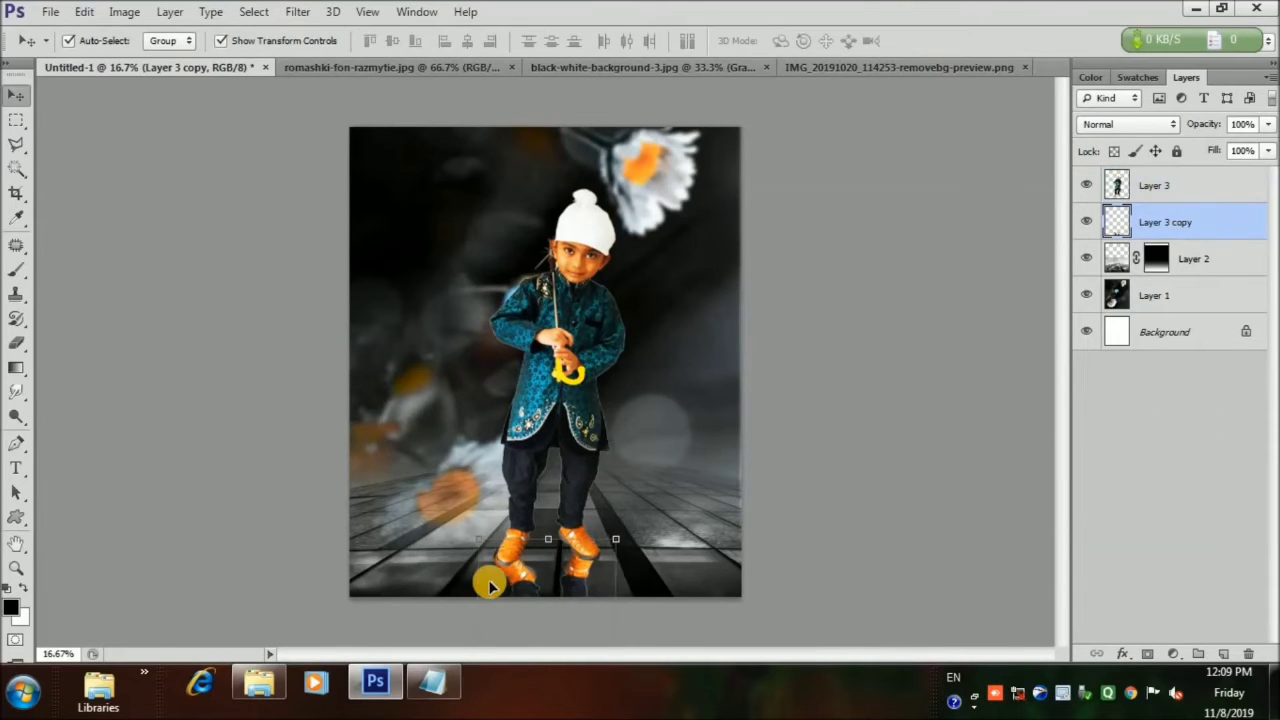
{"action": "left_click_drag", "start_coordinate": [640, 540], "coordinate": [627, 530]}
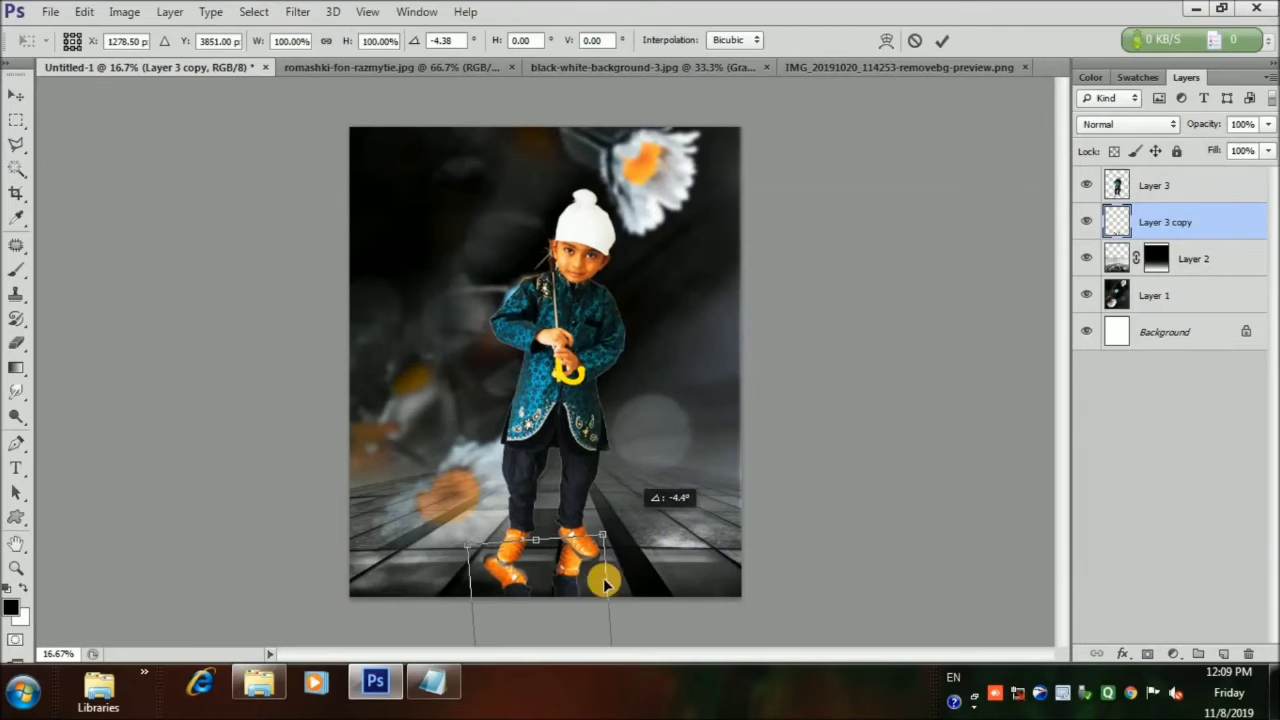
{"action": "mouse_move", "coordinate": [572, 581]}
{"action": "left_mouse_down"}
{"action": "mouse_move", "coordinate": [581, 590]}
{"action": "mouse_move", "coordinate": [580, 566]}
{"action": "mouse_move", "coordinate": [568, 590]}
{"action": "mouse_move", "coordinate": [580, 563]}
{"action": "left_mouse_up"}
{"action": "right_click", "coordinate": [583, 578]}
{"action": "left_click", "coordinate": [660, 557]}
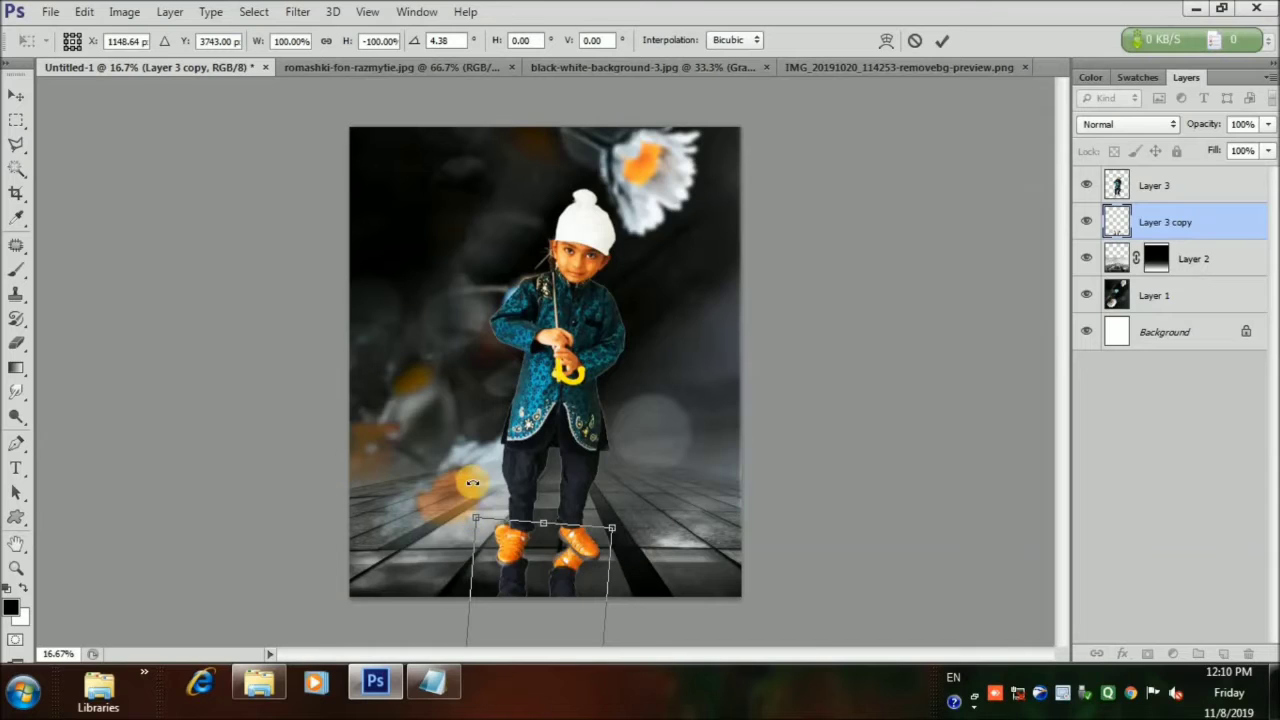
Step: Rotate the reflection to -7.66°, flip it horizontally again and align its feet under the child's shoes
{"action": "left_click_drag", "start_coordinate": [472, 484], "coordinate": [423, 488]}
{"action": "left_click_drag", "start_coordinate": [519, 576], "coordinate": [549, 580]}
{"action": "left_click_drag", "start_coordinate": [560, 582], "coordinate": [560, 579]}
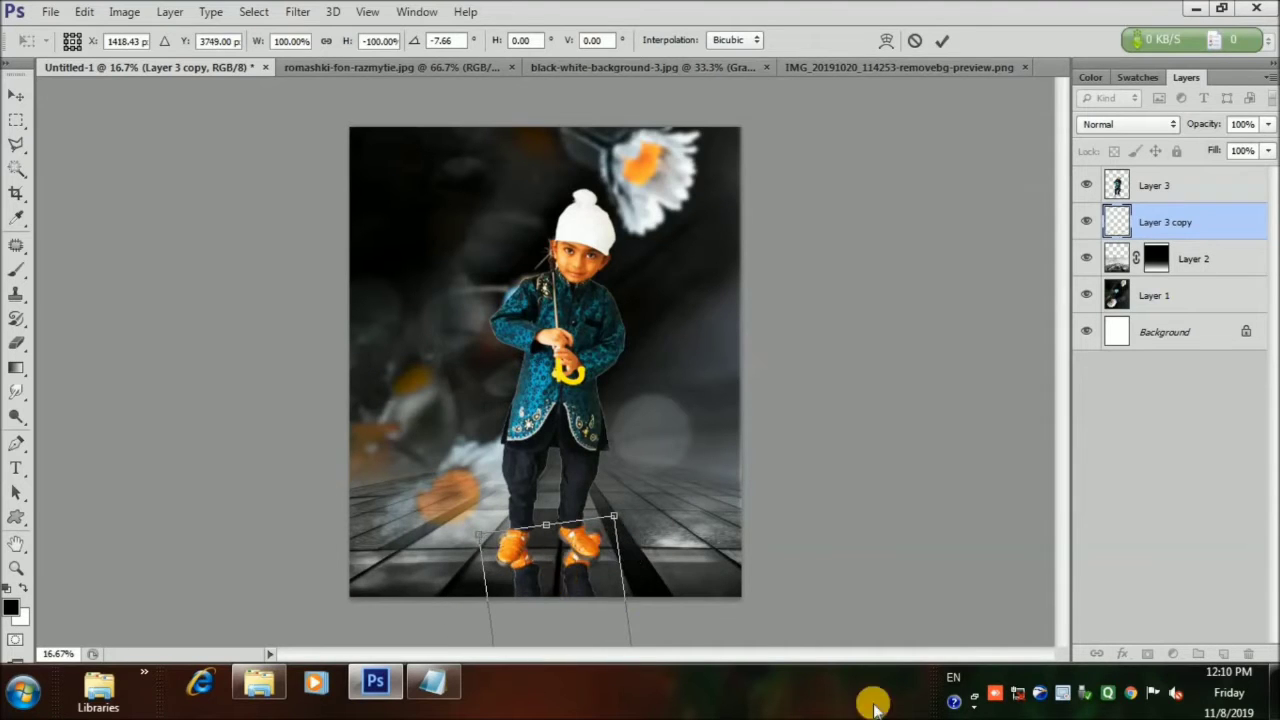
{"action": "right_click", "coordinate": [531, 549]}
{"action": "left_click", "coordinate": [605, 512]}
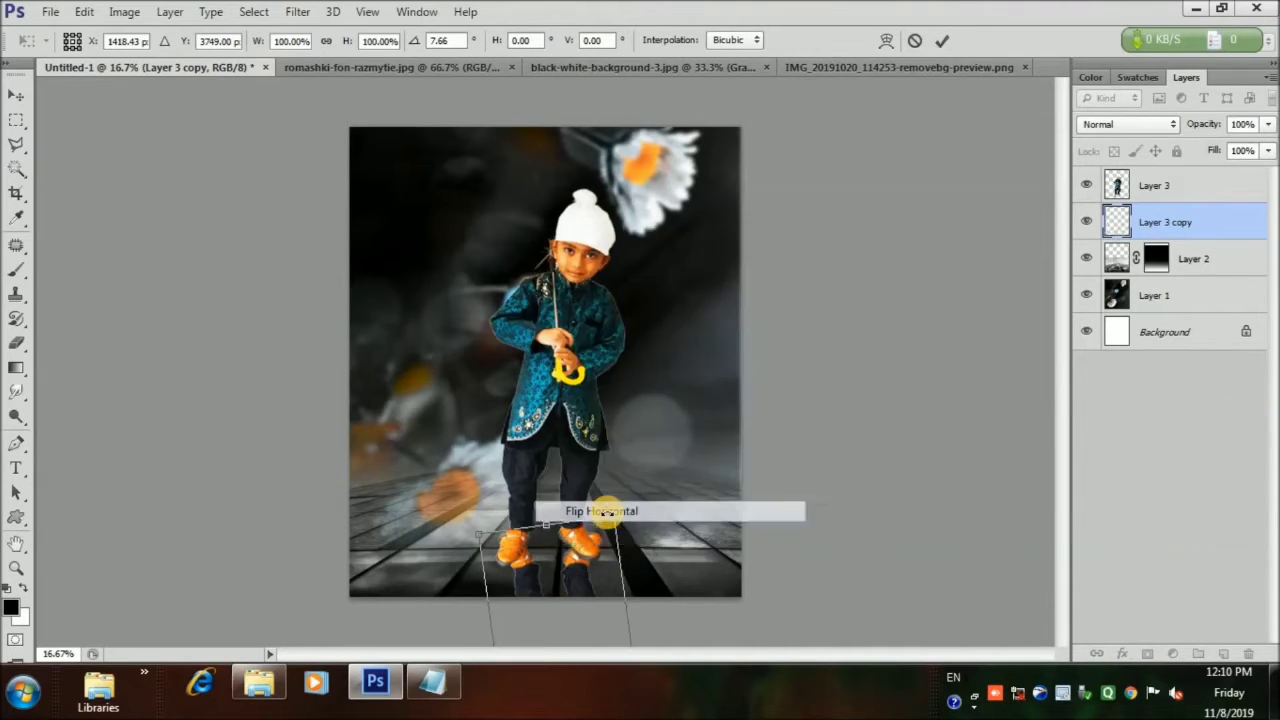
{"action": "left_click_drag", "start_coordinate": [589, 589], "coordinate": [564, 593]}
Step: Set the reflection layer to Overlay at 56% opacity and apply its transformation
{"action": "left_click_drag", "start_coordinate": [1267, 124], "coordinate": [1254, 150]}
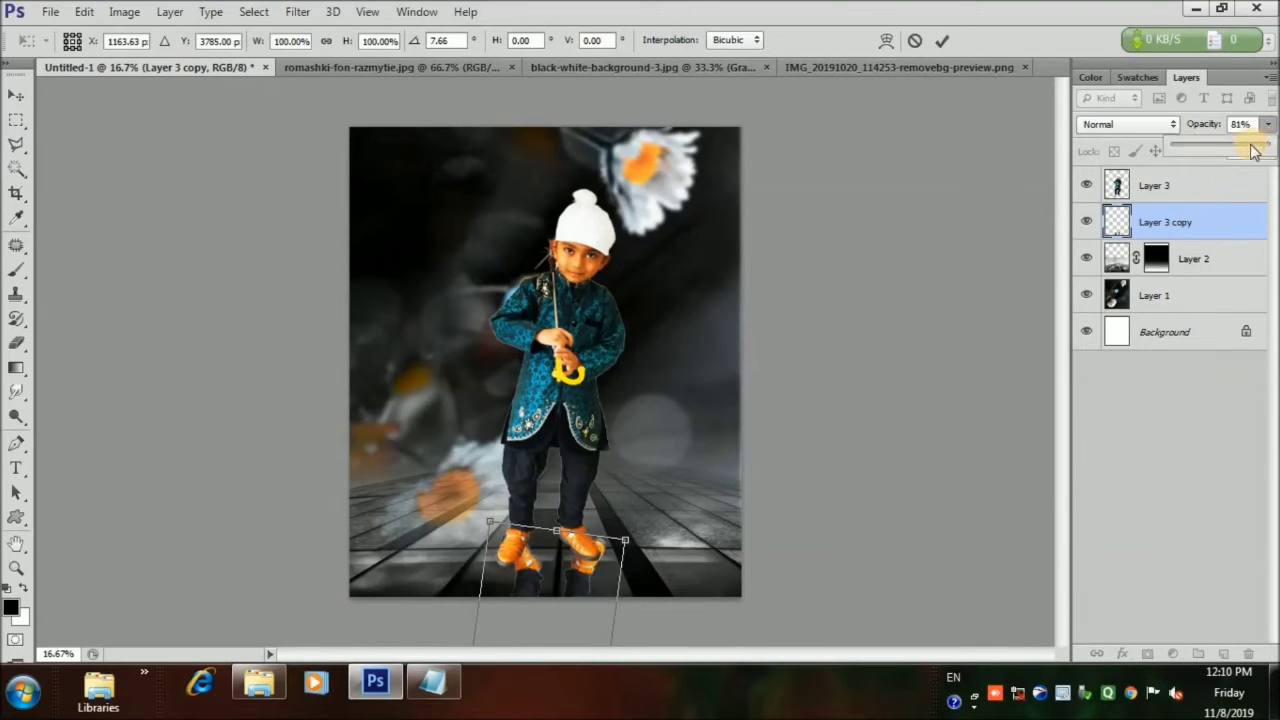
{"action": "left_click", "coordinate": [1128, 124]}
{"action": "left_click", "coordinate": [1121, 365]}
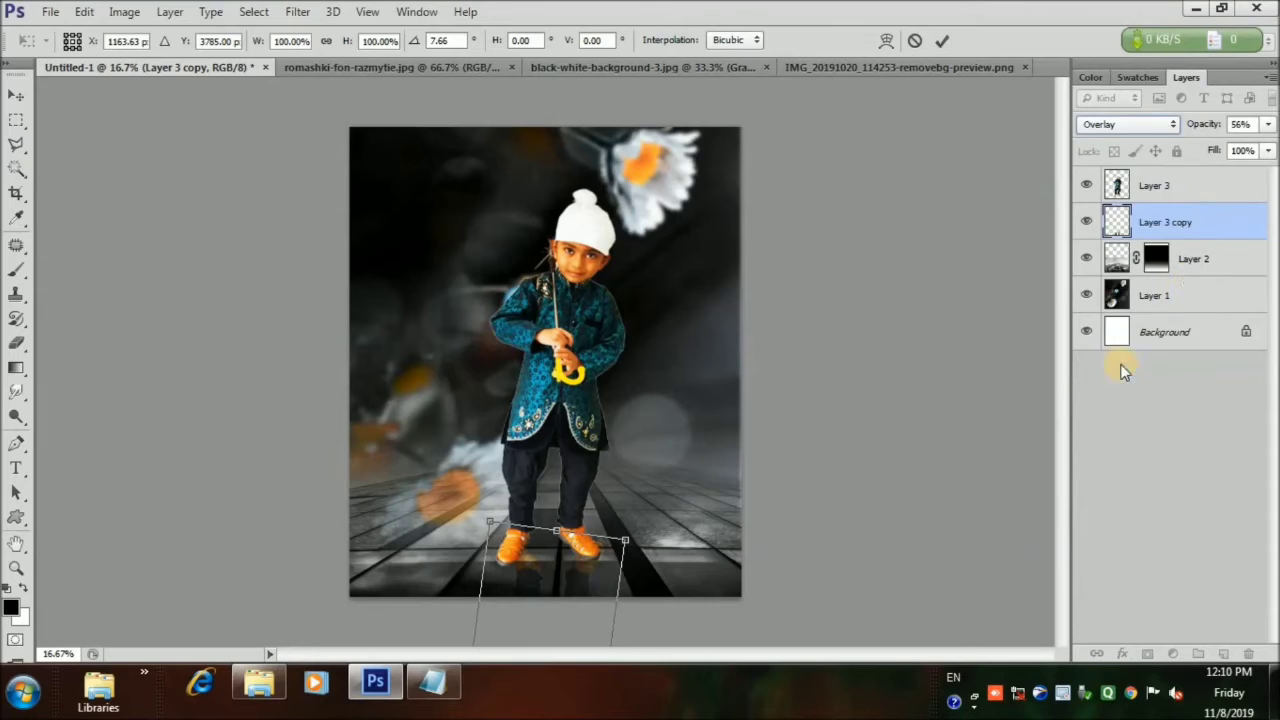
{"action": "left_click", "coordinate": [942, 41]}
Step: Create a new layer above the reflection and paint a soft black shadow on the floor around the shoes
{"action": "left_click", "coordinate": [1223, 653]}
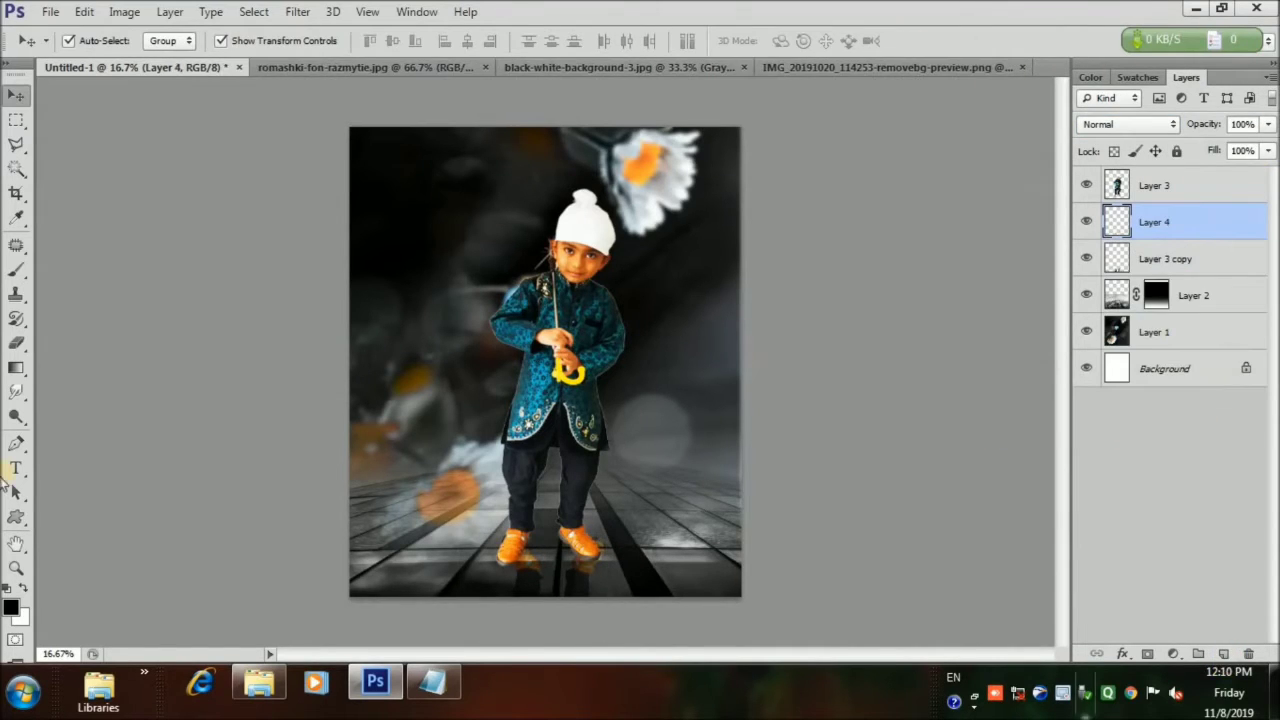
{"action": "left_click", "coordinate": [16, 271]}
{"action": "mouse_move", "coordinate": [515, 553]}
{"action": "left_mouse_down"}
{"action": "mouse_move", "coordinate": [603, 554]}
{"action": "mouse_move", "coordinate": [492, 558]}
{"action": "mouse_move", "coordinate": [554, 558]}
{"action": "left_mouse_up"}
{"action": "left_click", "coordinate": [15, 94]}
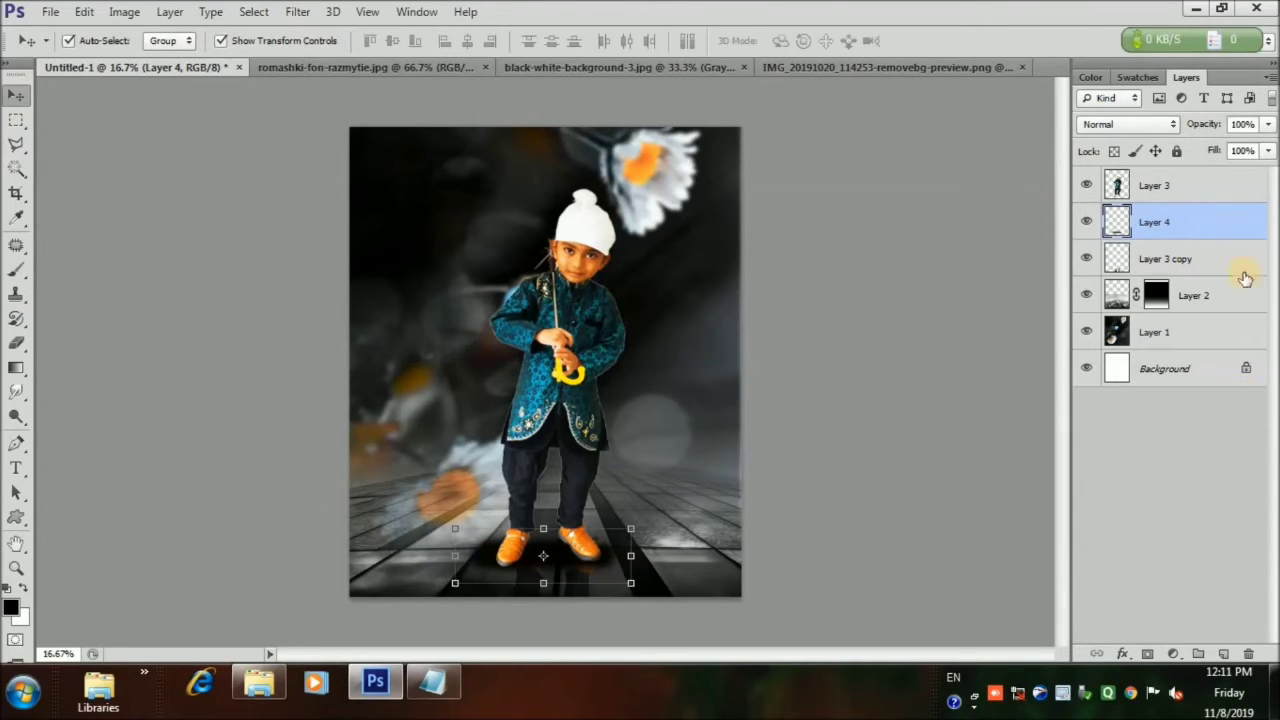
Step: Try the Overlay blend mode at 56% opacity on the shadow layer
{"action": "left_click", "coordinate": [1127, 124]}
{"action": "left_click", "coordinate": [1094, 367]}
{"action": "key", "text": "5"}
{"action": "key", "text": "6"}
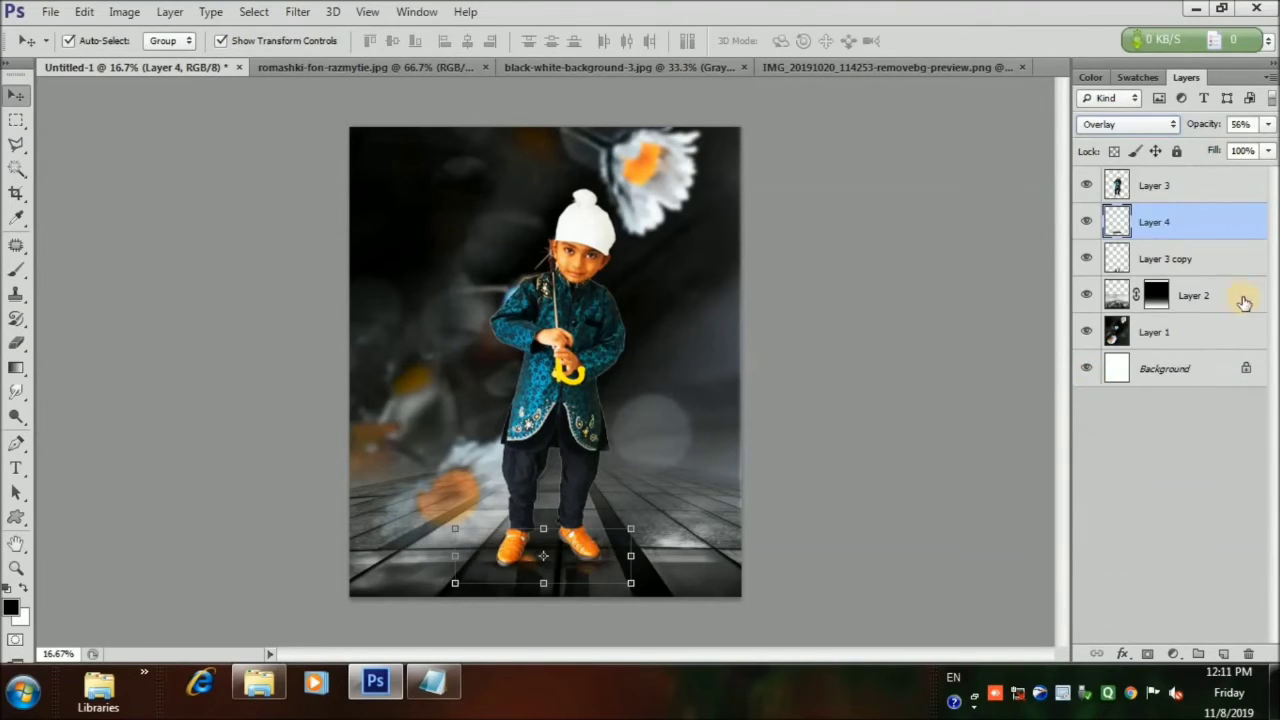
Step: Set the shadow layer's blend mode to Multiply and its opacity to 93%
{"action": "left_click", "coordinate": [1146, 123]}
{"action": "left_click", "coordinate": [1136, 203]}
{"action": "left_click", "coordinate": [1172, 123]}
{"action": "left_click", "coordinate": [1267, 124]}
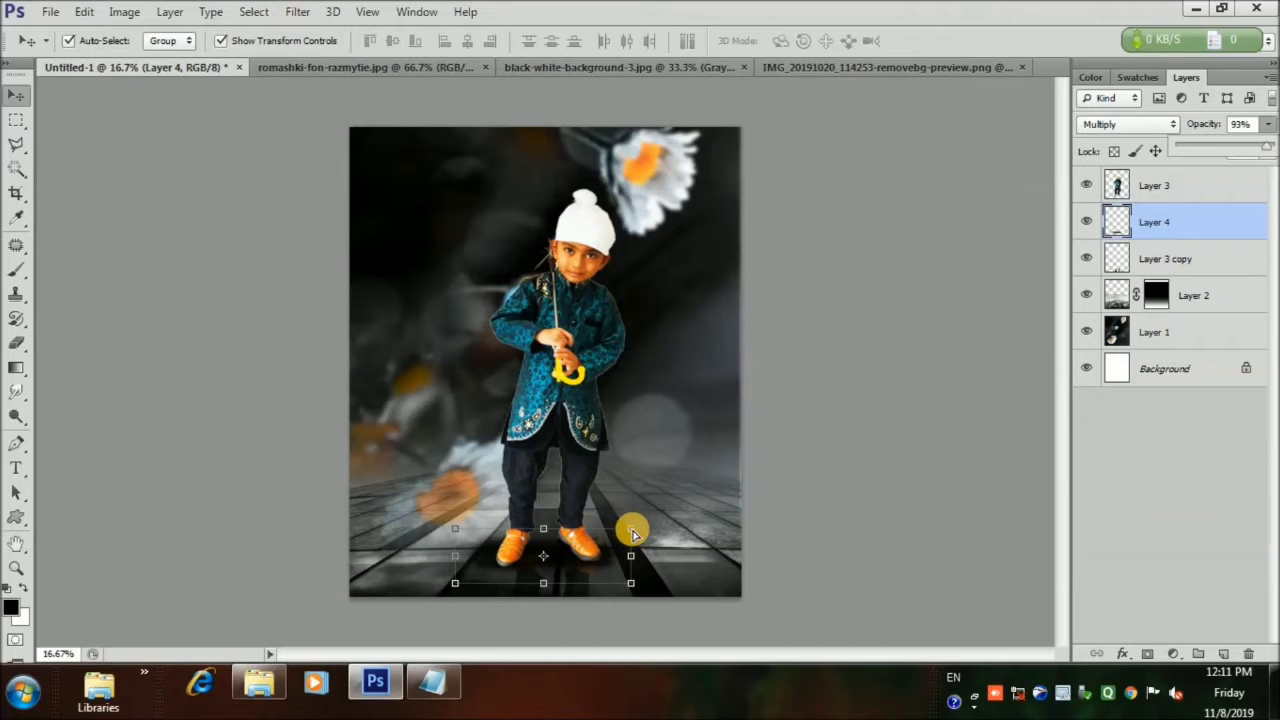
Step: Distort the shadow into a trapezoid, narrow at the shoes and flaring beyond the canvas's lower edge, and apply it
{"action": "left_click_drag", "start_coordinate": [631, 530], "coordinate": [594, 532]}
{"action": "left_click_drag", "start_coordinate": [455, 529], "coordinate": [501, 532]}
{"action": "left_click_drag", "start_coordinate": [630, 583], "coordinate": [690, 578]}
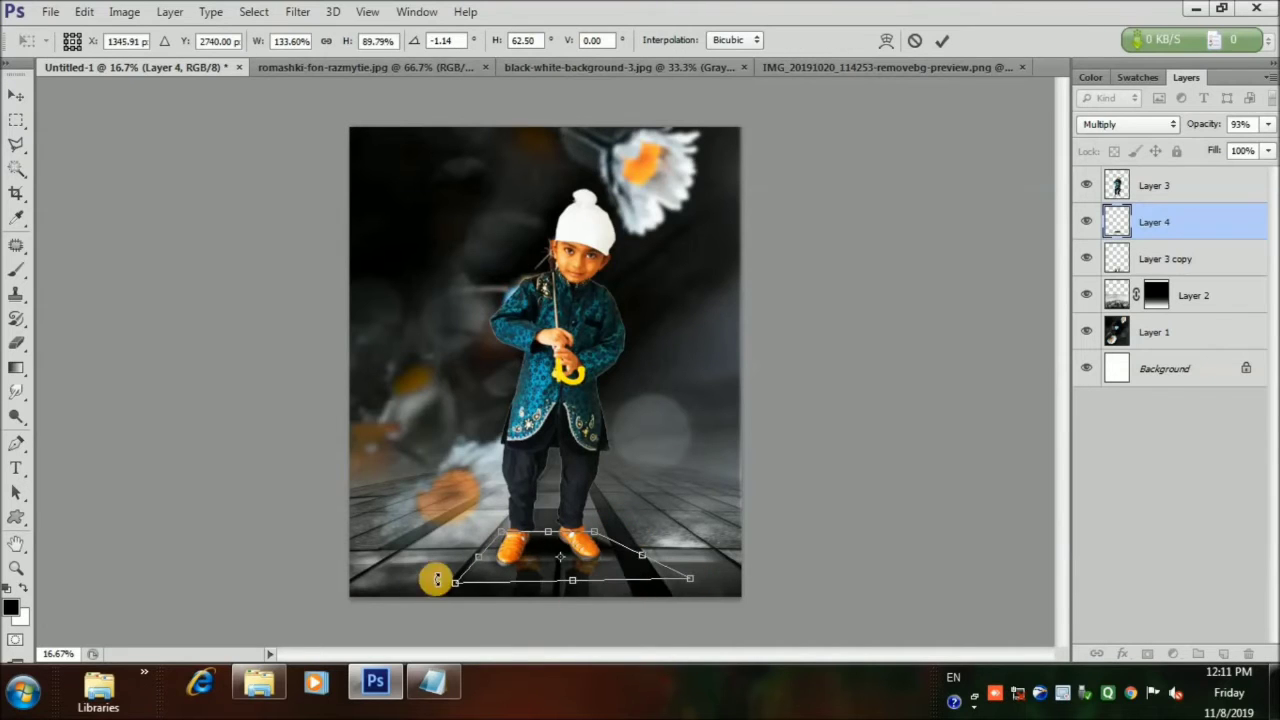
{"action": "left_click_drag", "start_coordinate": [455, 582], "coordinate": [412, 588]}
{"action": "left_click_drag", "start_coordinate": [549, 585], "coordinate": [547, 627]}
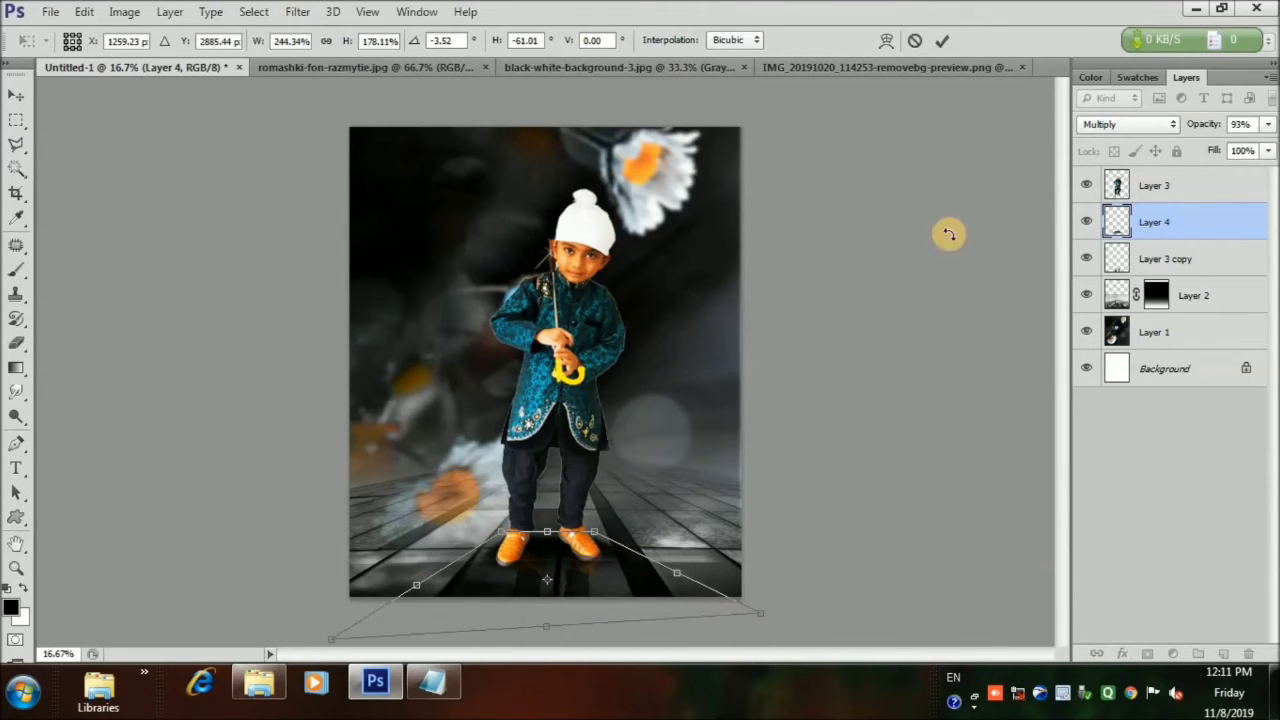
{"action": "left_click", "coordinate": [942, 41]}
Step: Nudge the shadow layer slightly downward and deselect it
{"action": "key", "text": "Down"}
{"action": "key", "text": "Down"}
{"action": "key", "text": "Down"}
{"action": "key", "text": "Down"}
{"action": "key", "text": "Down"}
{"action": "key", "text": "Down"}
{"action": "key", "text": "Down"}
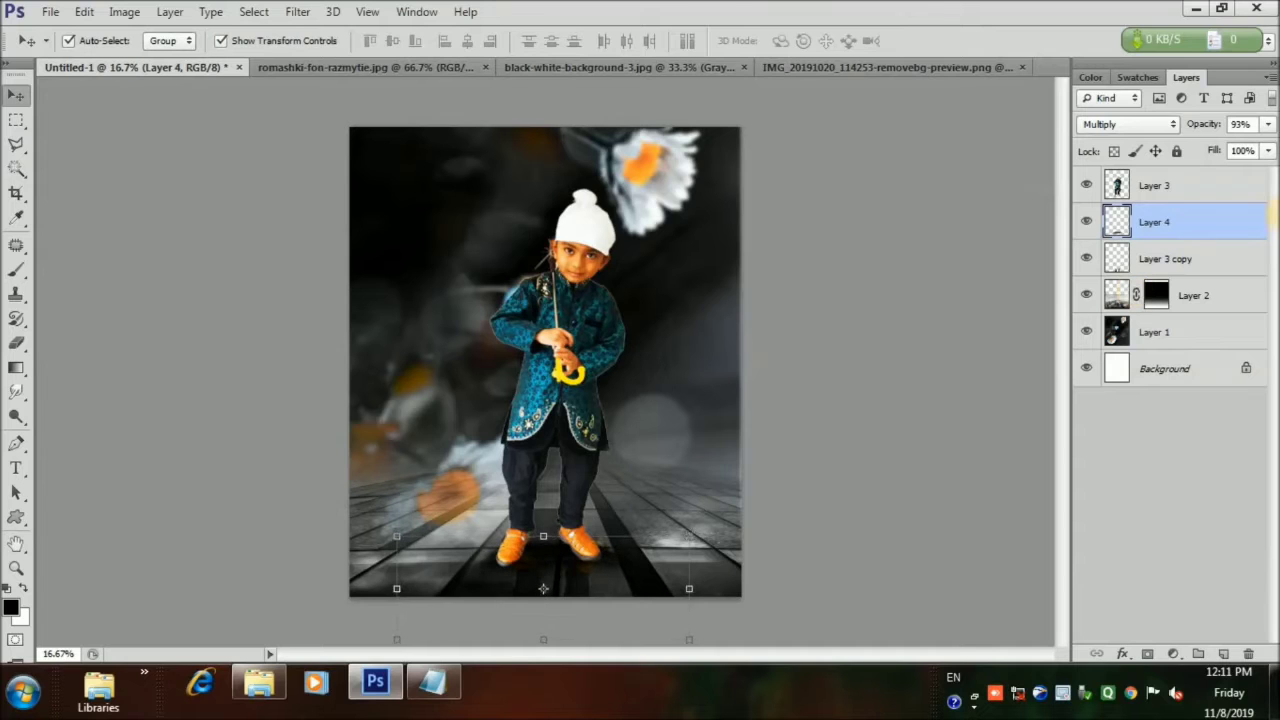
{"action": "left_click", "coordinate": [312, 622]}
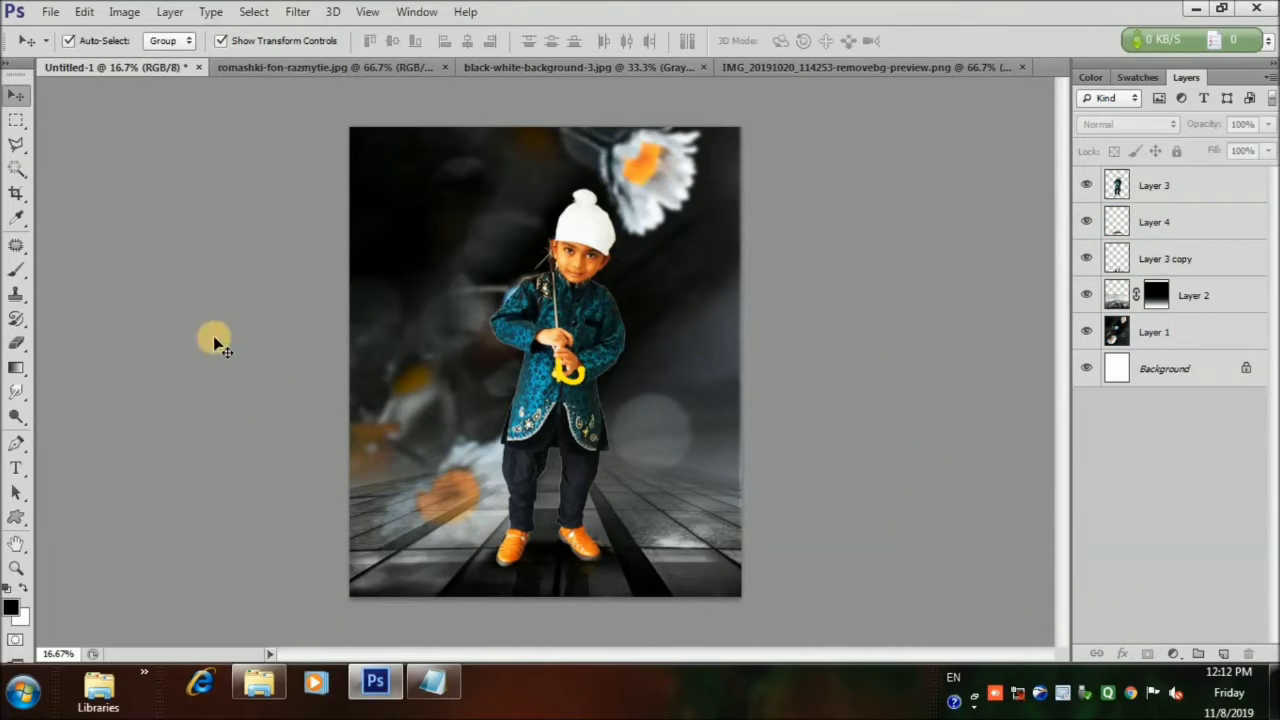
Step: Open the purple umbrella image 46-467170_colorful-umbrella-png-pic-umbrella.png from the photo tools folder
{"action": "left_click", "coordinate": [50, 23]}
{"action": "left_click", "coordinate": [77, 90]}
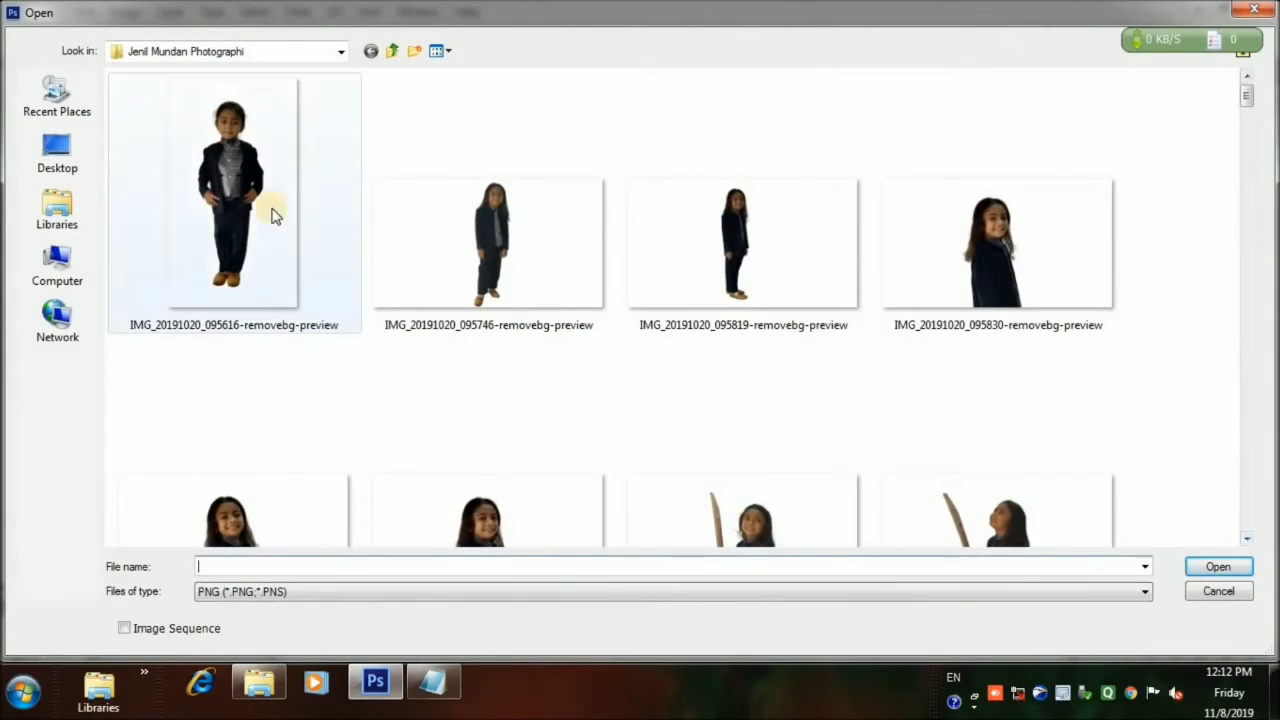
{"action": "left_click", "coordinate": [341, 51]}
{"action": "left_click", "coordinate": [173, 267]}
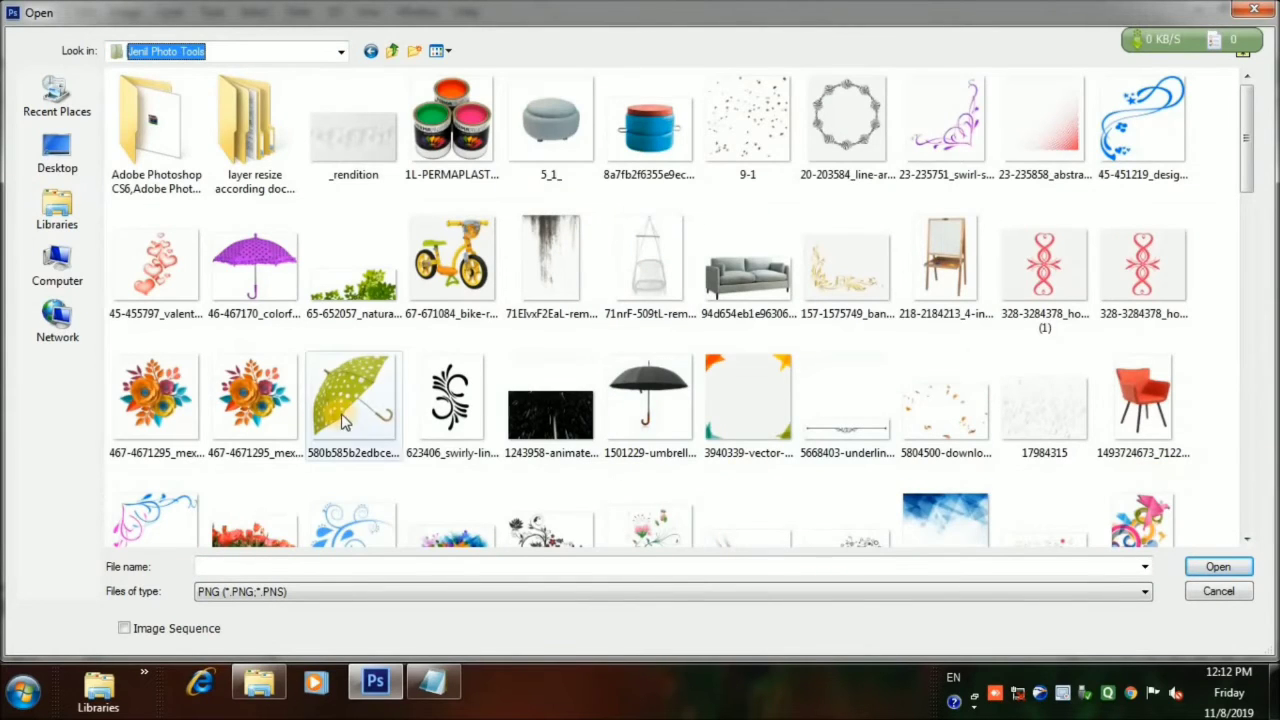
{"action": "double_click", "coordinate": [254, 262]}
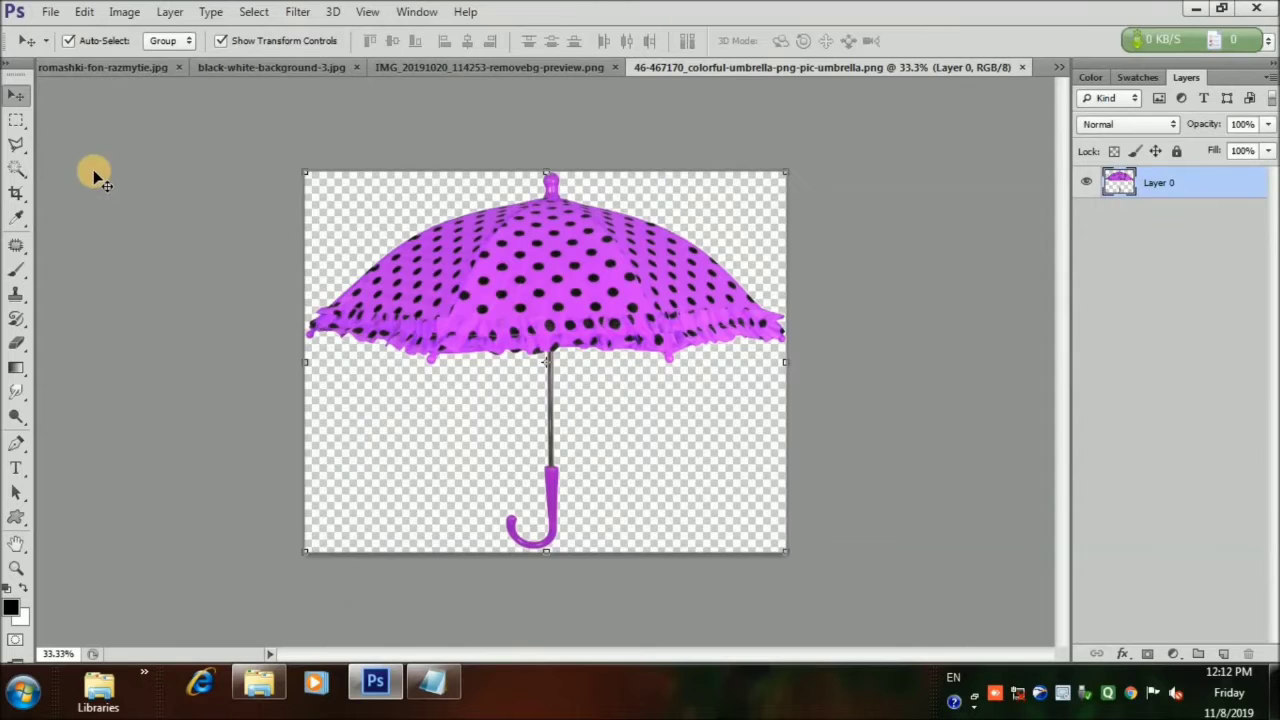
Step: Close the child cutout, romashki-fon-razmytie.jpg and black-white-background-3.jpg documents without saving changes
{"action": "left_click_drag", "start_coordinate": [576, 320], "coordinate": [734, 69]}
{"action": "left_click", "coordinate": [757, 68]}
{"action": "left_click", "coordinate": [646, 277]}
{"action": "left_click", "coordinate": [362, 69]}
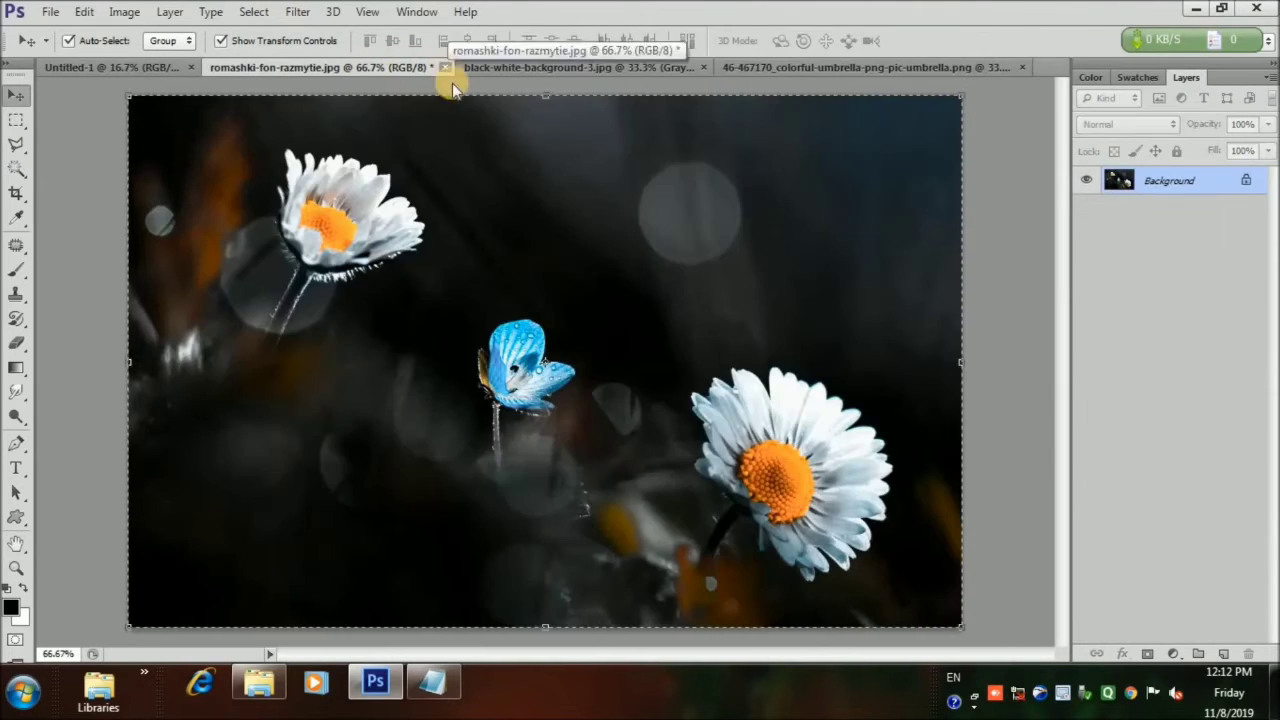
{"action": "left_click", "coordinate": [446, 68]}
{"action": "left_click", "coordinate": [646, 277]}
{"action": "left_click", "coordinate": [421, 74]}
{"action": "left_click", "coordinate": [464, 67]}
{"action": "left_click", "coordinate": [644, 270]}
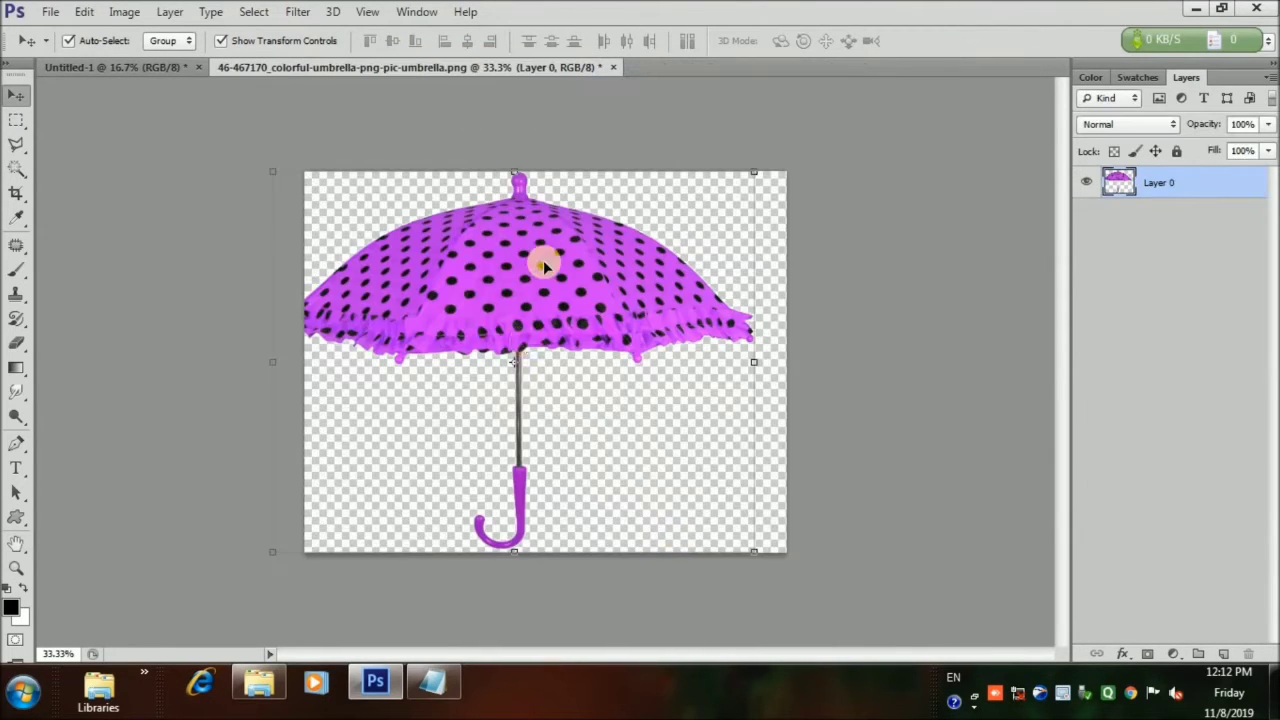
Step: Bring the umbrella into Untitled-1, scale it to about 119% and tilt it -6.70° over the child's head
{"action": "left_click_drag", "start_coordinate": [534, 257], "coordinate": [502, 245]}
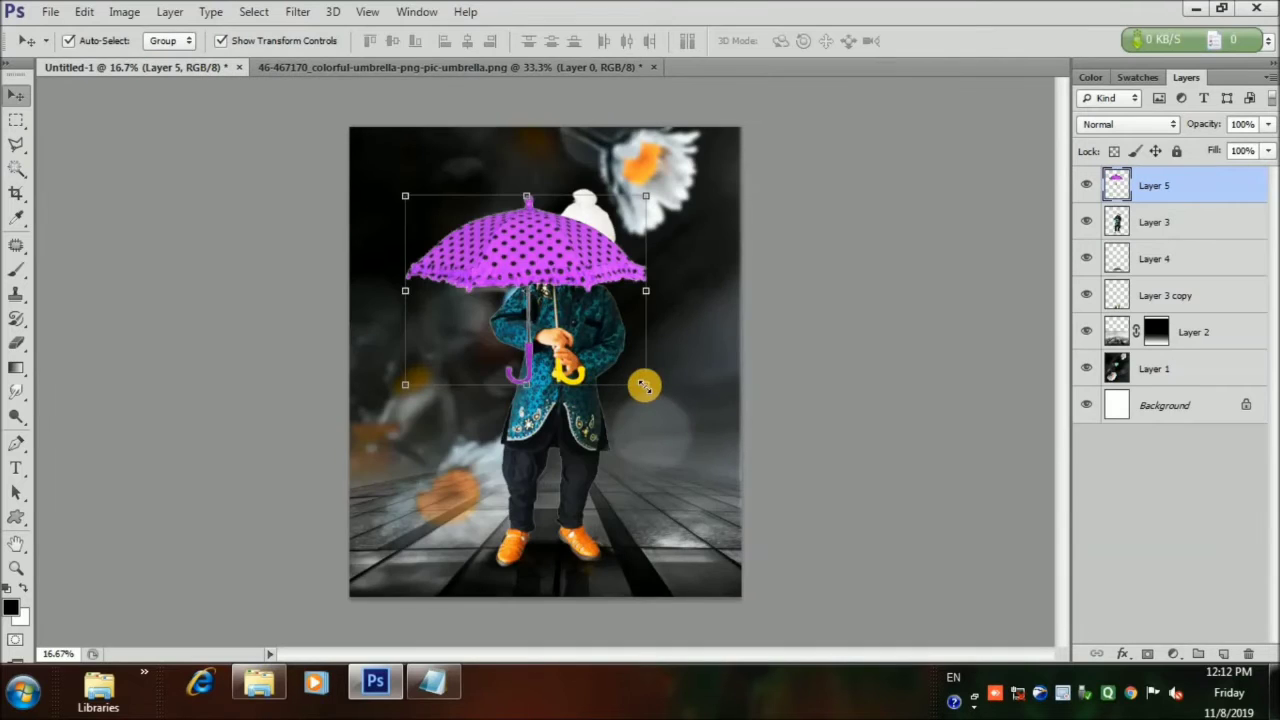
{"action": "left_click_drag", "start_coordinate": [646, 384], "coordinate": [693, 422]}
{"action": "left_click_drag", "start_coordinate": [605, 350], "coordinate": [601, 282]}
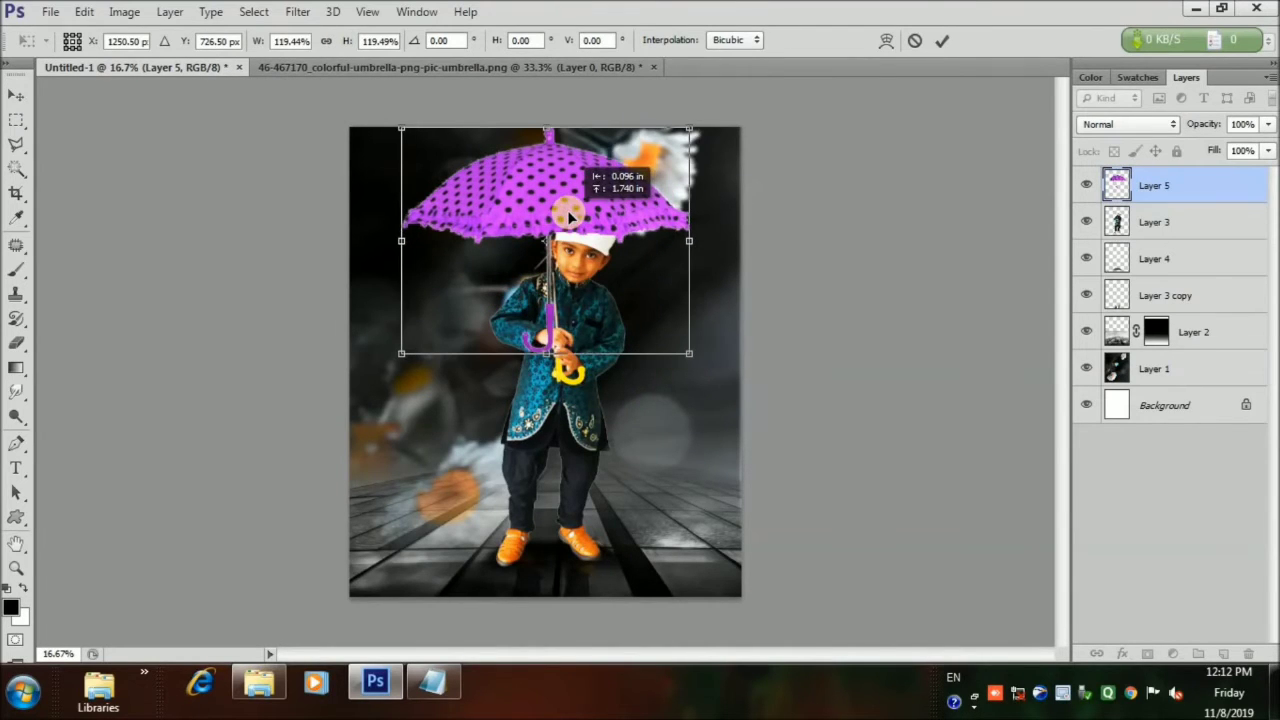
{"action": "left_click_drag", "start_coordinate": [700, 117], "coordinate": [682, 97]}
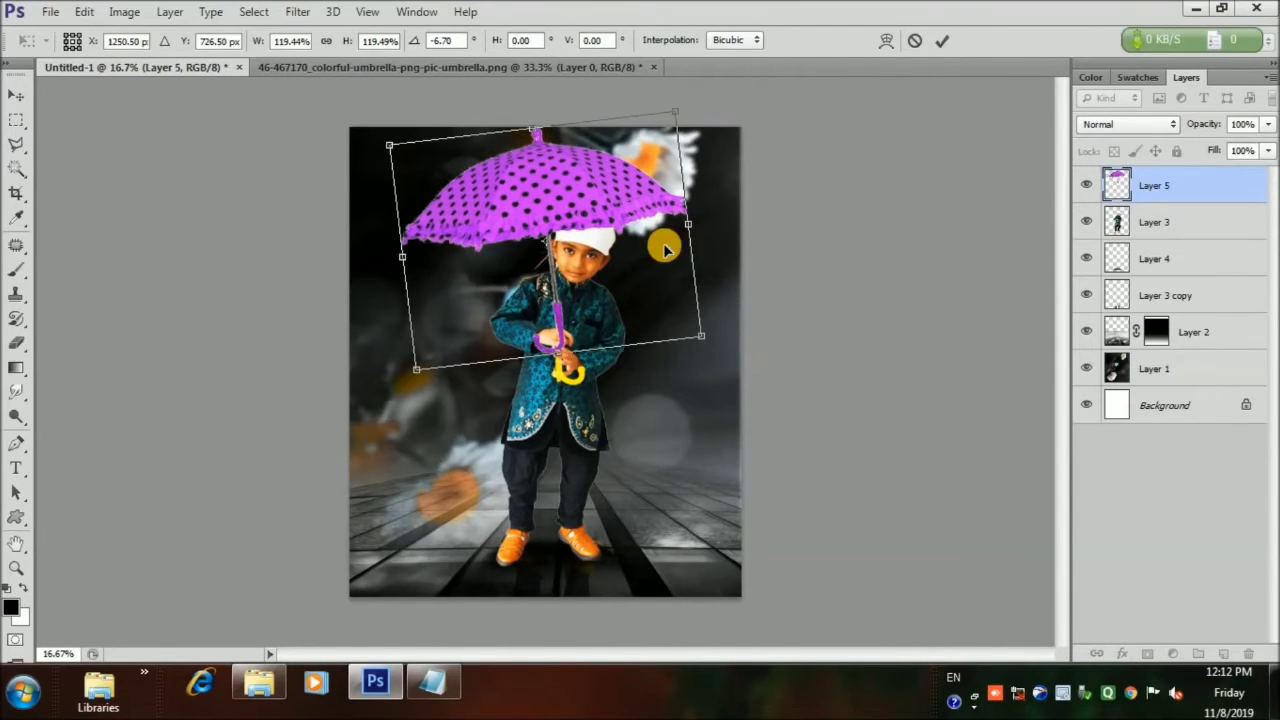
{"action": "left_click", "coordinate": [944, 40]}
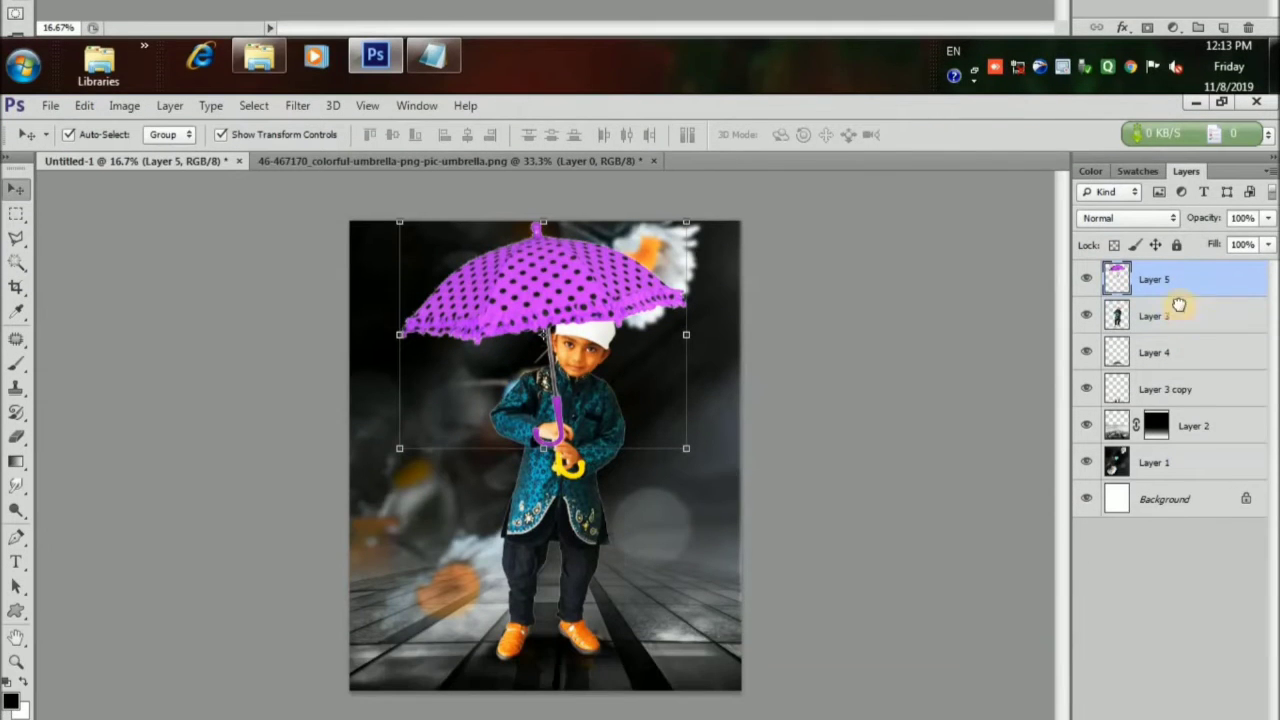
Step: Place the child layer above the umbrella and softly erase the umbrella around the white hat at 42% opacity
{"action": "left_click_drag", "start_coordinate": [1179, 305], "coordinate": [1180, 272]}
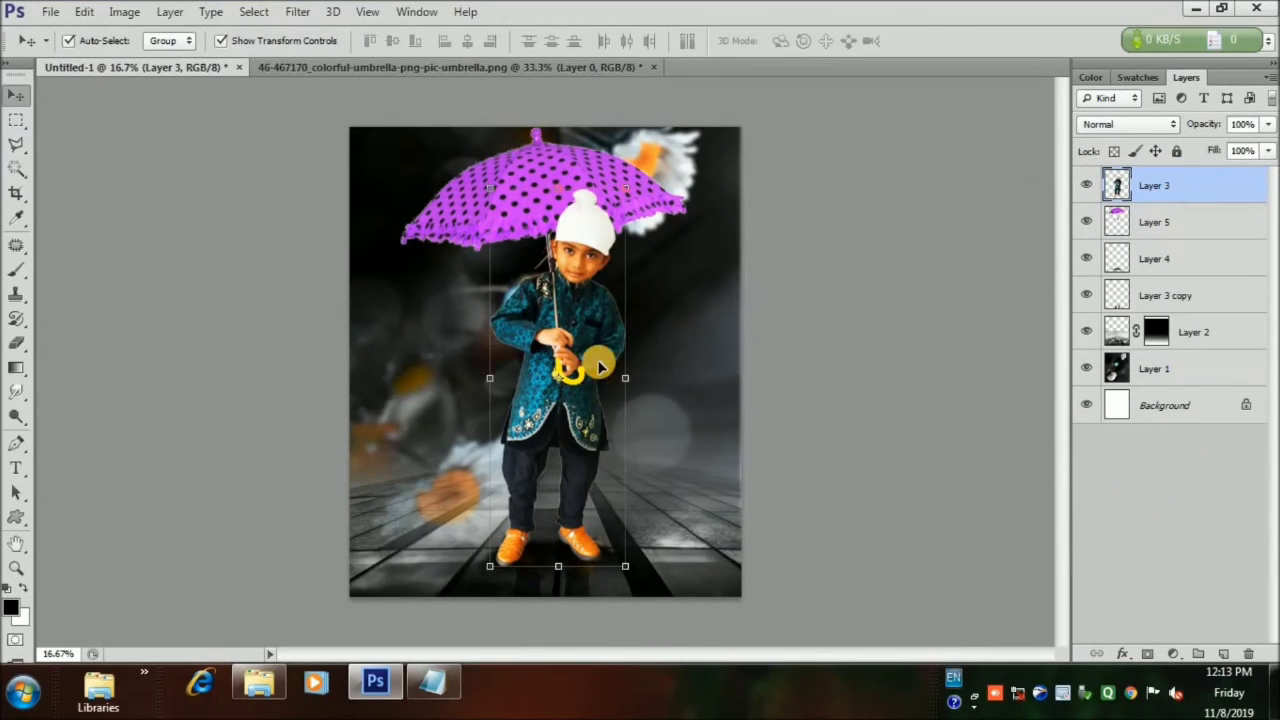
{"action": "left_click", "coordinate": [1200, 226]}
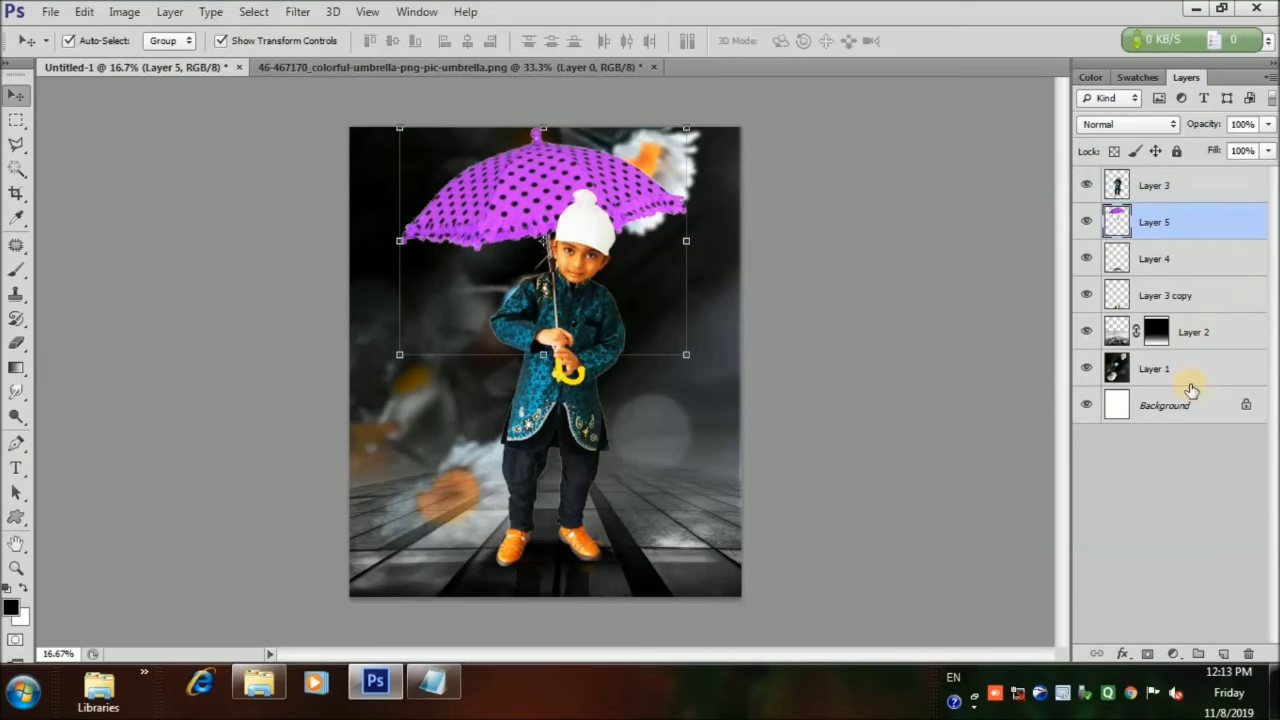
{"action": "left_click", "coordinate": [15, 345]}
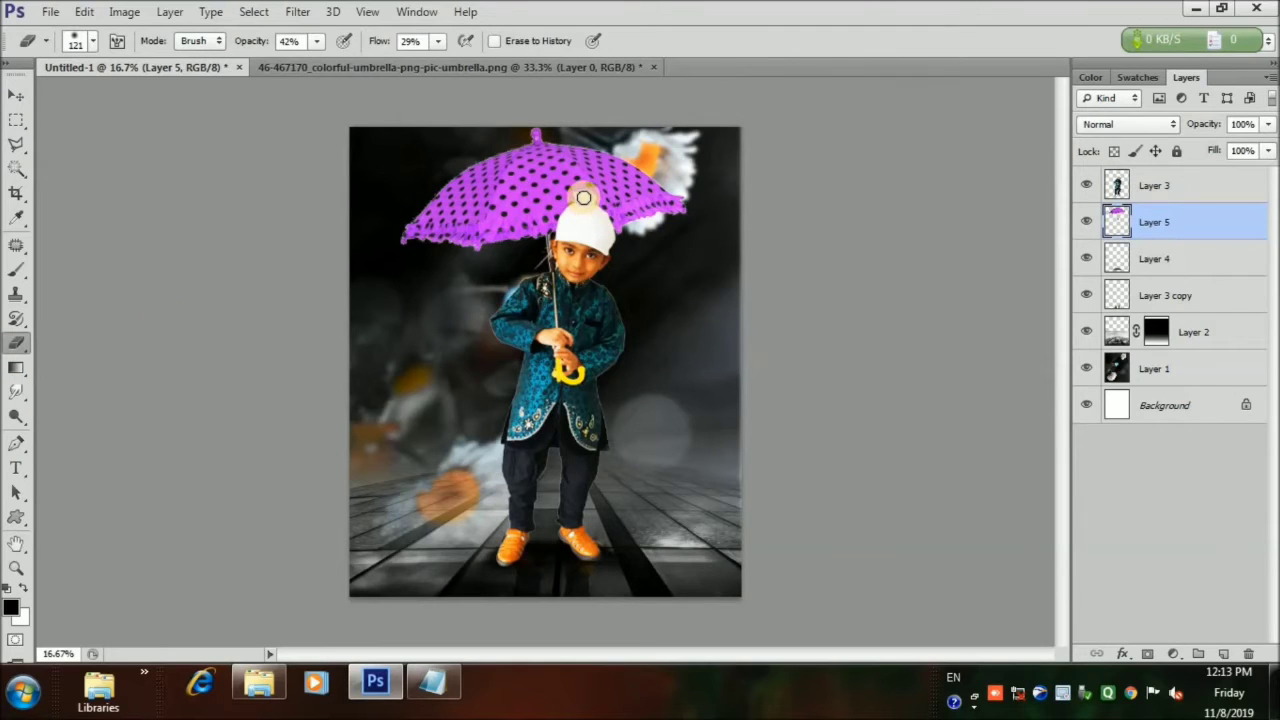
{"action": "left_click", "coordinate": [599, 240]}
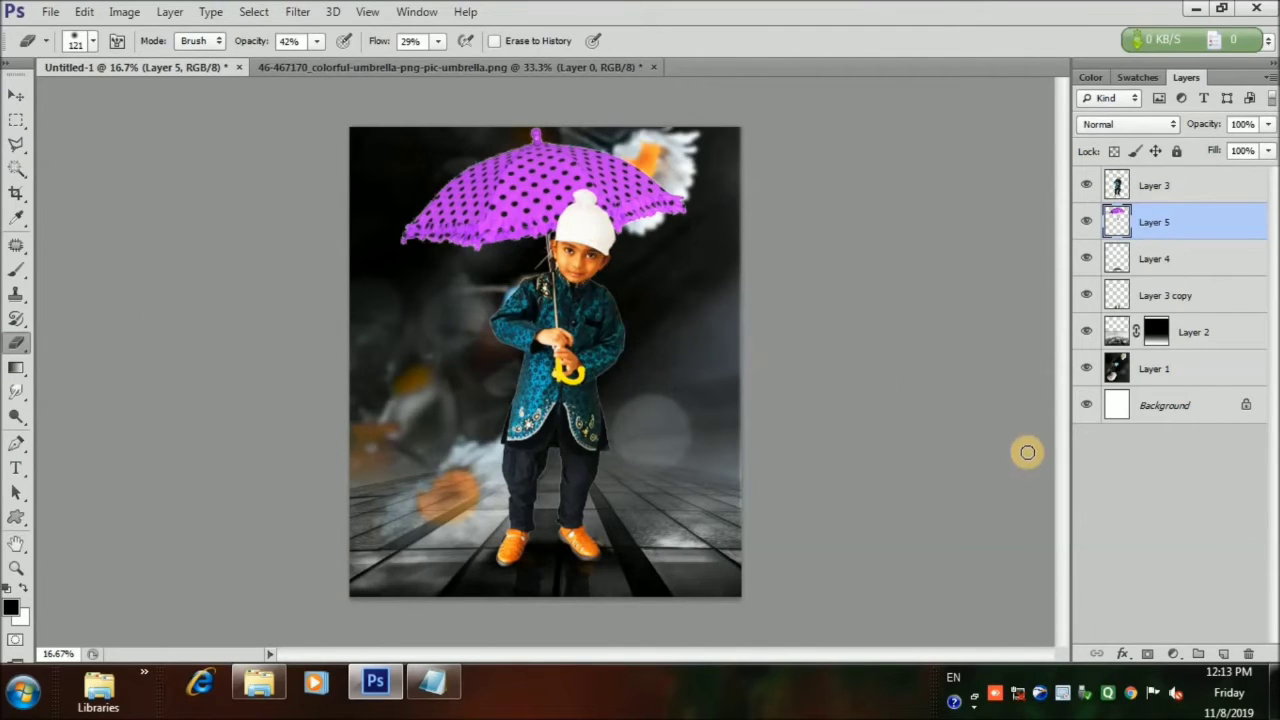
Step: Bring the umbrella layer back to the top and erase along its edges at 74% opacity and 69% flow
{"action": "key", "text": "ctrl+bracketright"}
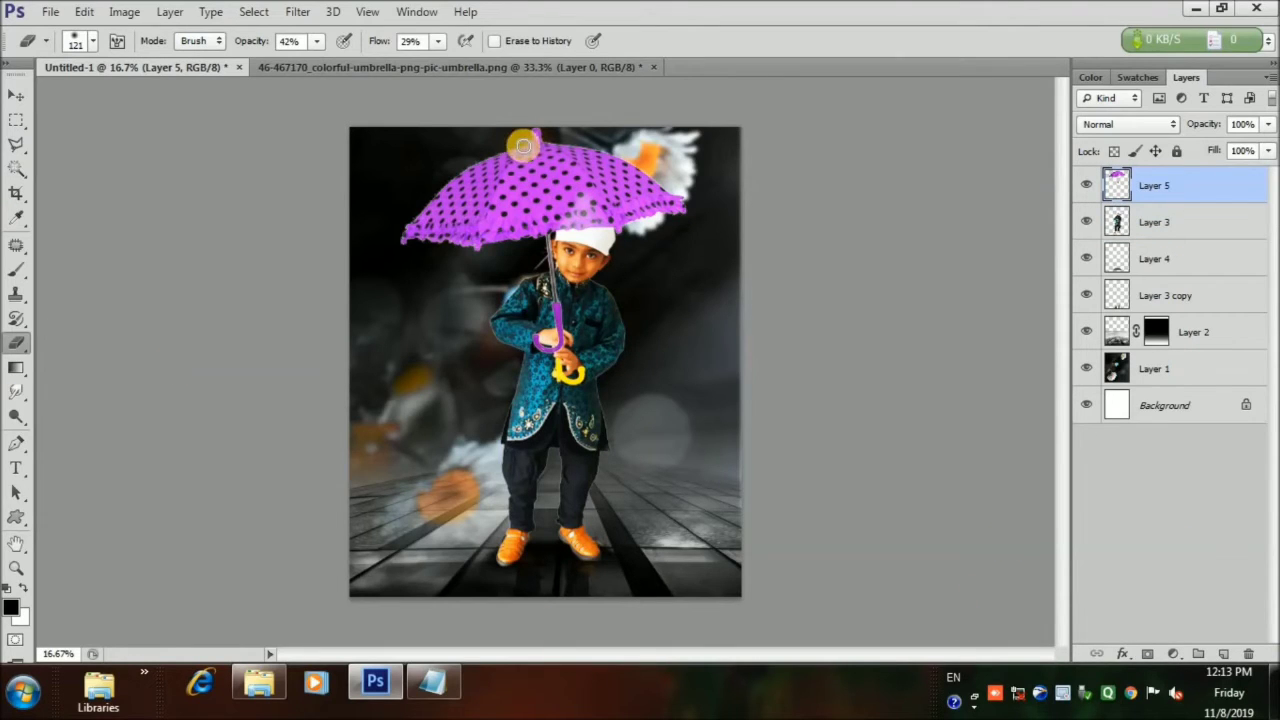
{"action": "left_click_drag", "start_coordinate": [333, 67], "coordinate": [350, 67]}
{"action": "left_click", "coordinate": [437, 41]}
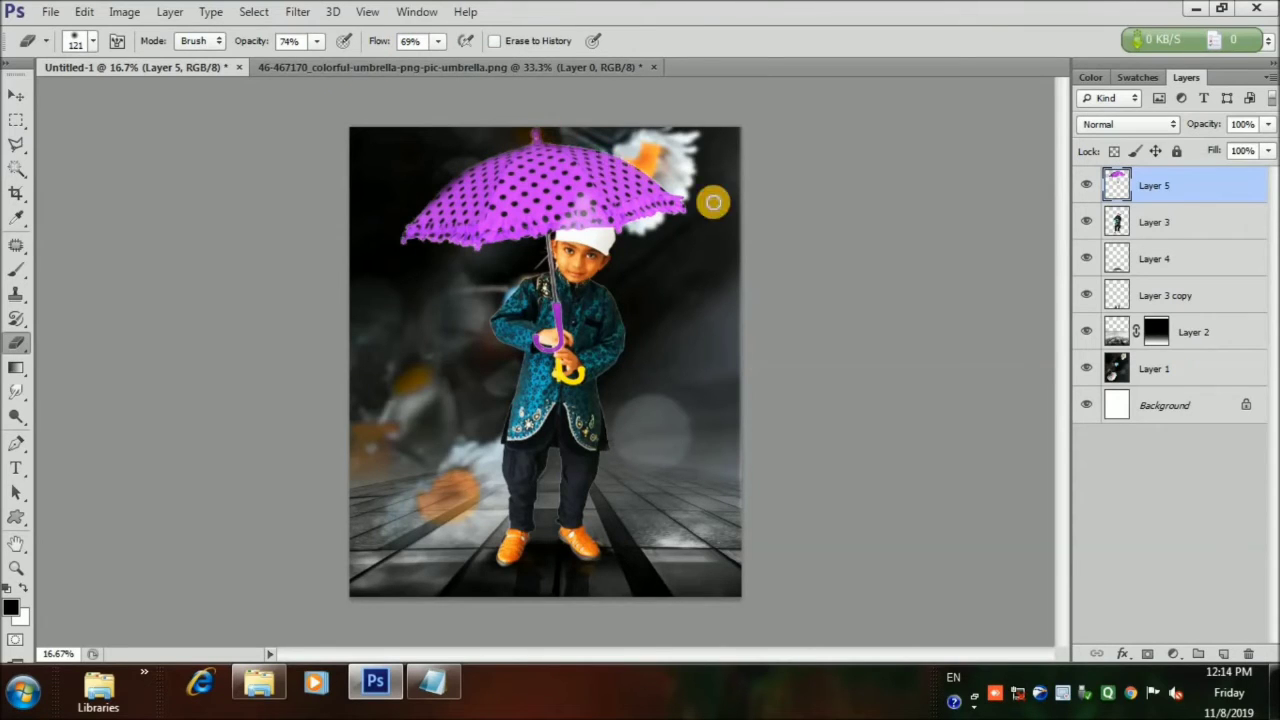
{"action": "mouse_move", "coordinate": [647, 218]}
{"action": "left_mouse_down"}
{"action": "mouse_move", "coordinate": [616, 232]}
{"action": "mouse_move", "coordinate": [403, 242]}
{"action": "mouse_move", "coordinate": [505, 250]}
{"action": "mouse_move", "coordinate": [519, 248]}
{"action": "mouse_move", "coordinate": [397, 228]}
{"action": "left_mouse_up"}
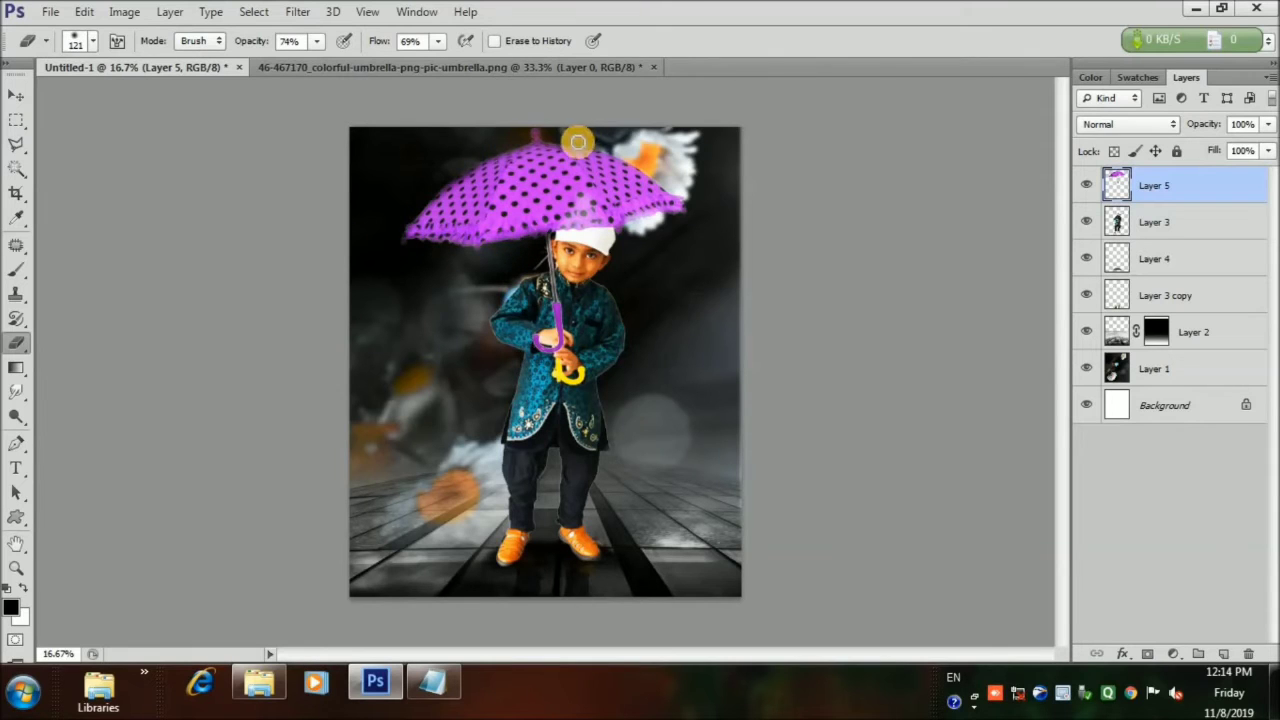
Step: Enlarge the umbrella to 105.62%, reposition it above the child and apply the transformation
{"action": "left_click", "coordinate": [15, 97]}
{"action": "left_click_drag", "start_coordinate": [688, 358], "coordinate": [700, 365]}
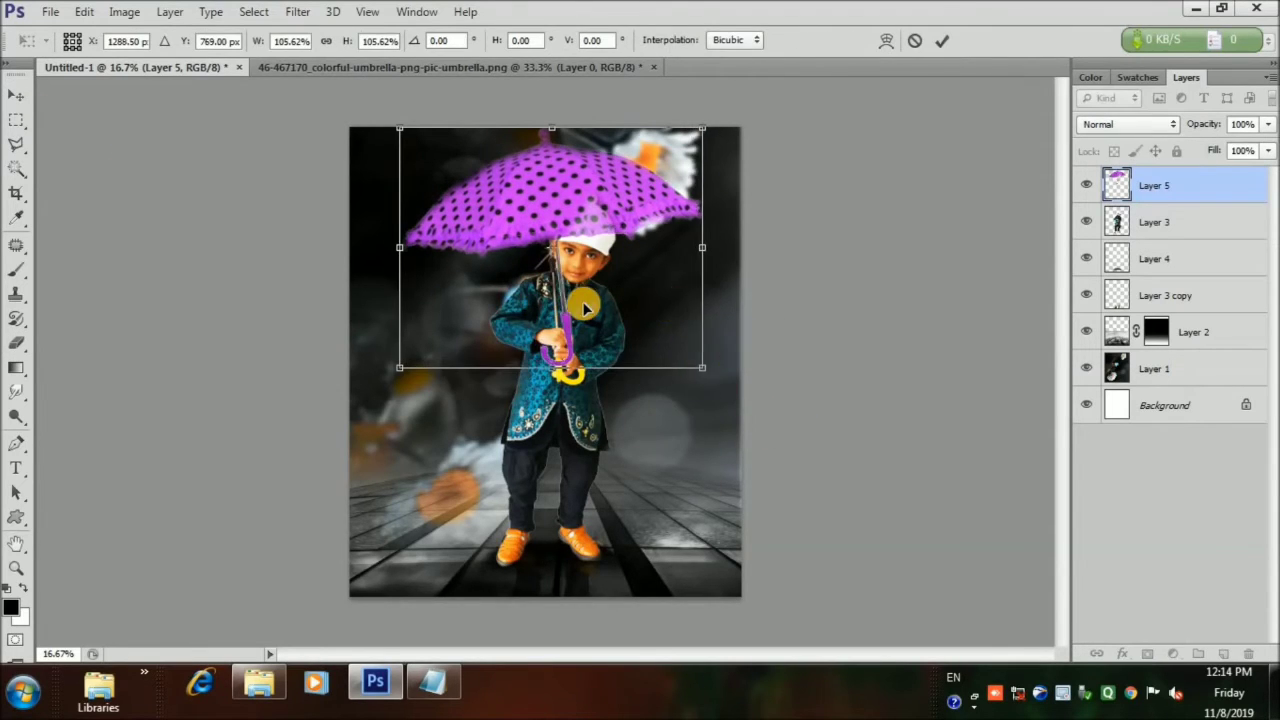
{"action": "left_click_drag", "start_coordinate": [586, 321], "coordinate": [580, 317]}
{"action": "key", "text": "Return"}
Step: Erase the umbrella's shaft and handle in front of the child and lower the canopy onto the hat
{"action": "key", "text": "e"}
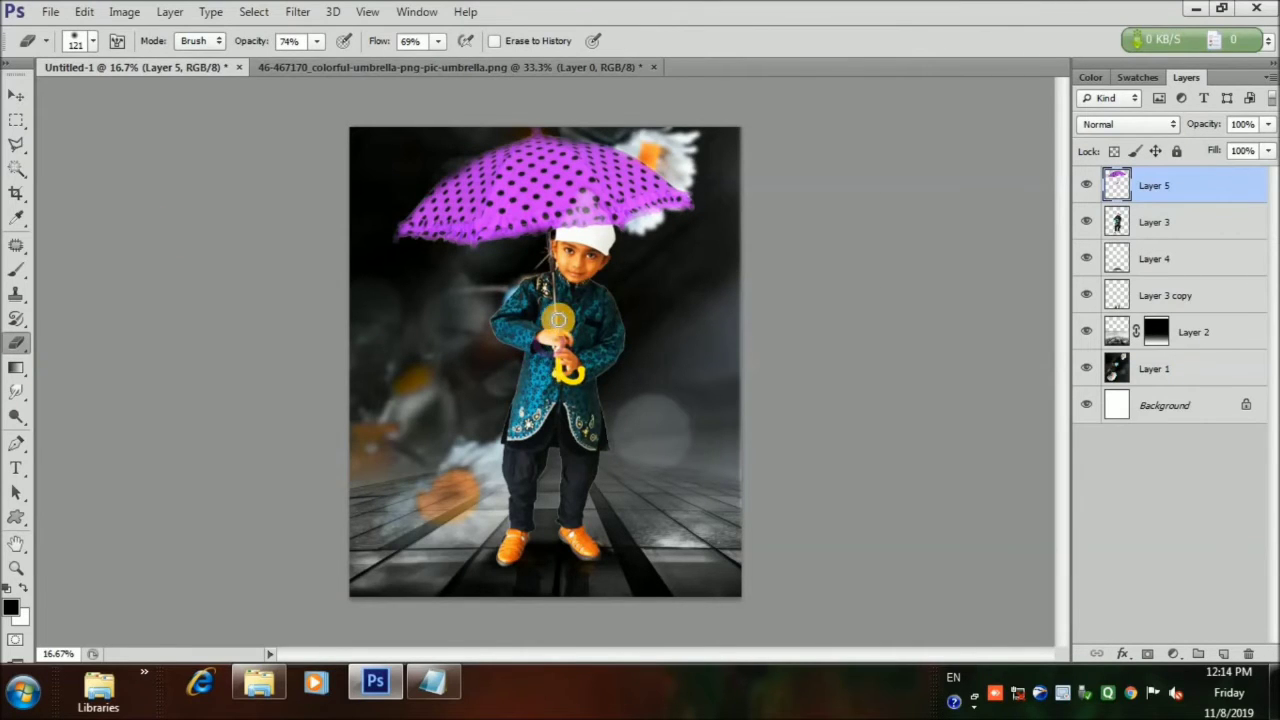
{"action": "left_click", "coordinate": [15, 97]}
{"action": "left_click_drag", "start_coordinate": [582, 171], "coordinate": [587, 190]}
{"action": "left_click", "coordinate": [209, 223]}
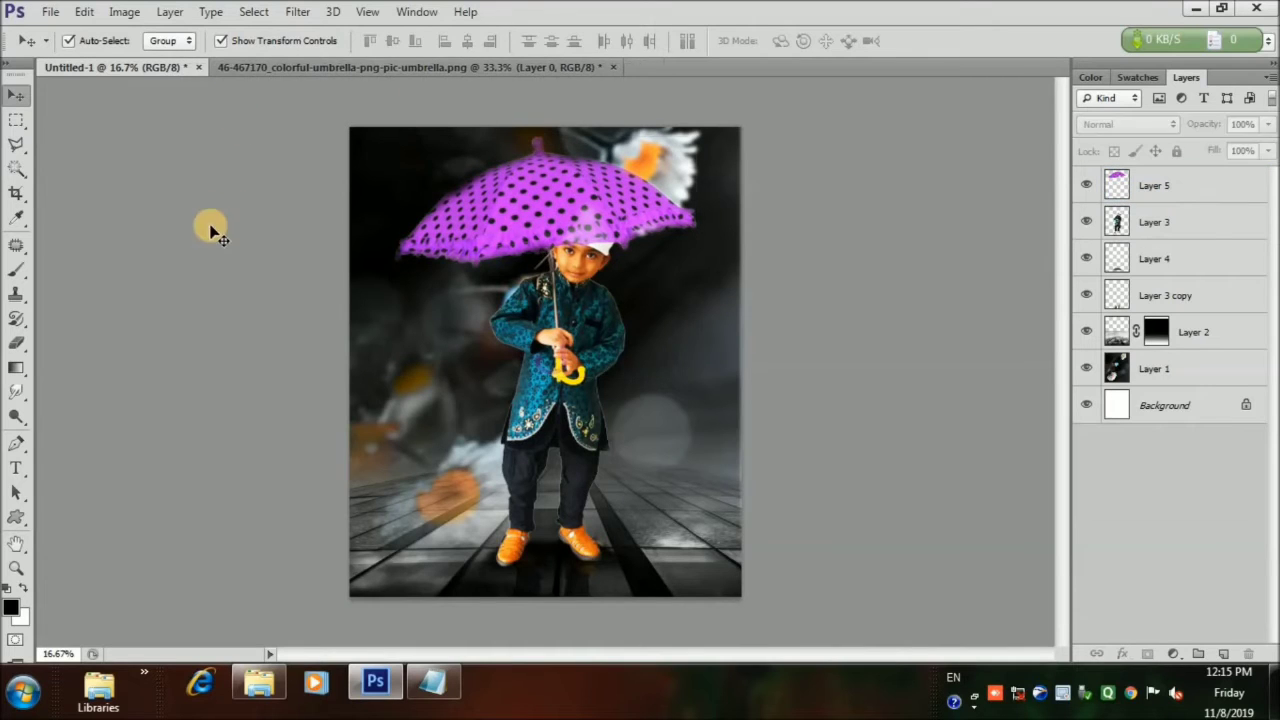
Step: Stamp all visible layers into a new merged layer at the head of the stack, starting from the child layer
{"action": "left_click", "coordinate": [1180, 226]}
{"action": "left_click", "coordinate": [16, 343]}
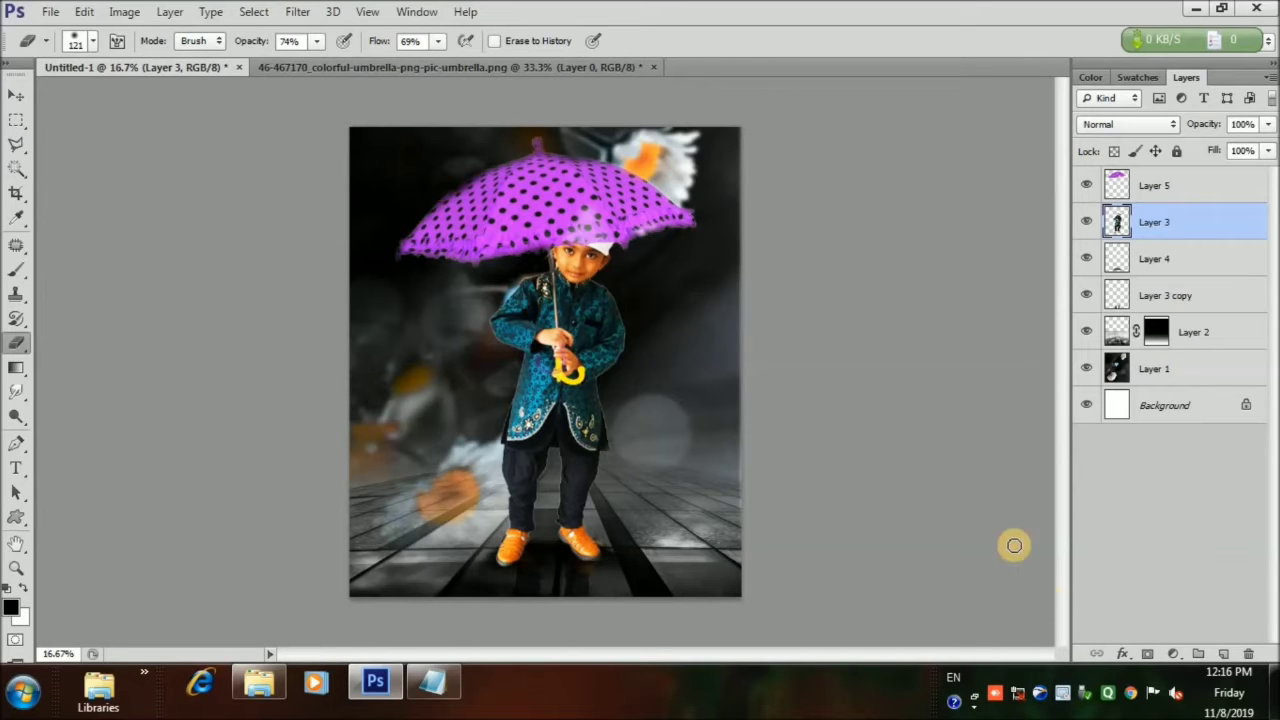
{"action": "key", "text": "ctrl+alt+shift+e"}
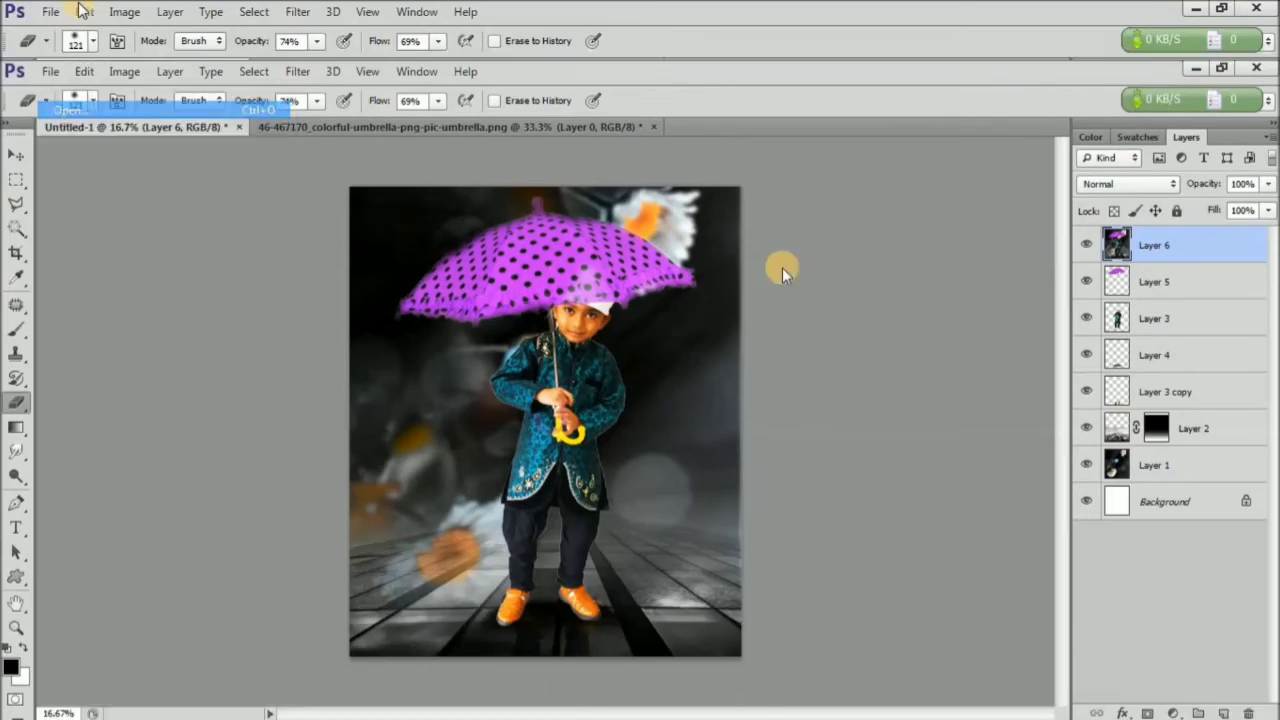
Step: Open the rain image 17984315 from the Jenil Photo Tools folder and bring it into the umbrella composition
{"action": "key", "text": "ctrl+o"}
{"action": "scroll", "coordinate": [1245, 180], "scroll_direction": "down", "scroll_amount": 2}
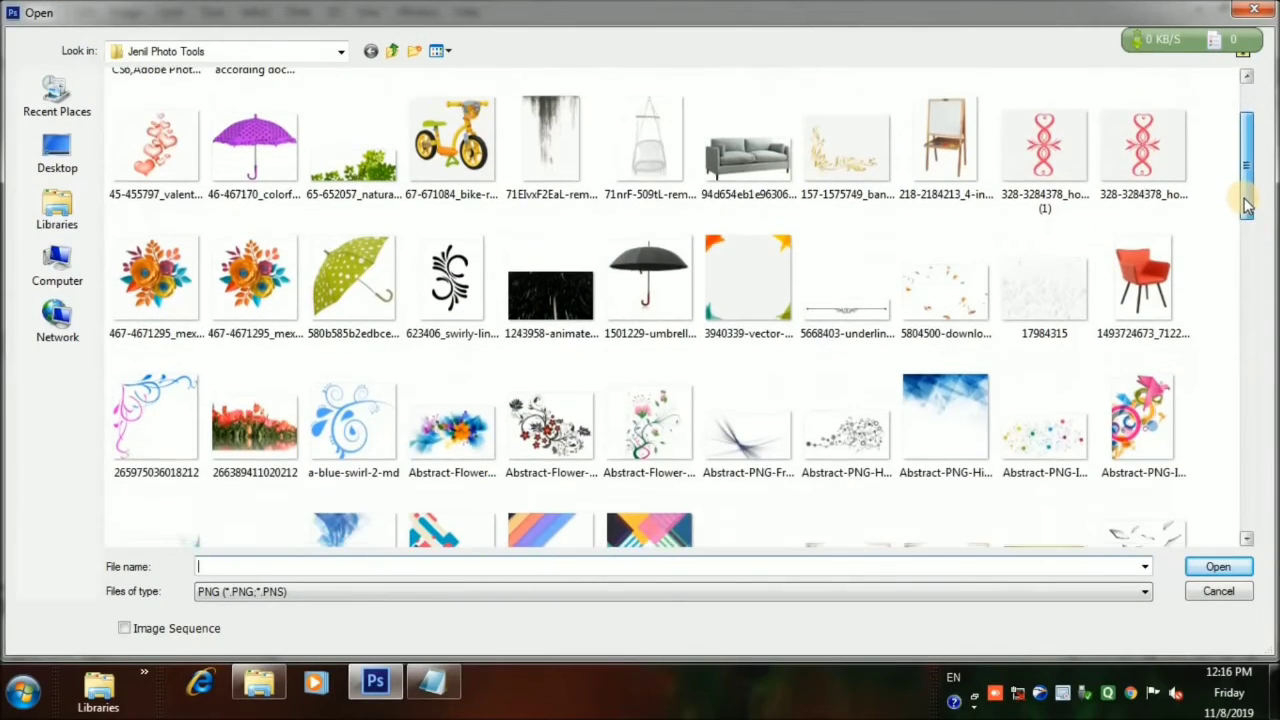
{"action": "left_click_drag", "start_coordinate": [1245, 210], "coordinate": [1247, 145]}
{"action": "left_click", "coordinate": [1044, 385]}
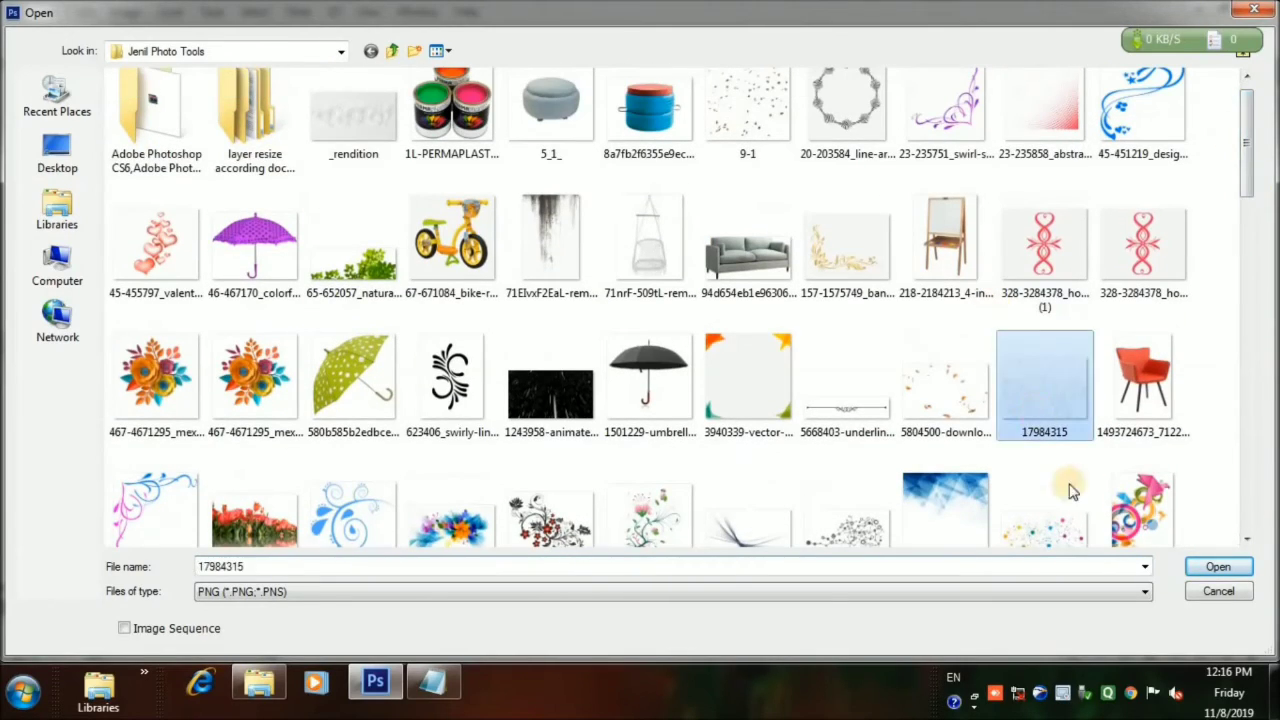
{"action": "left_click", "coordinate": [1218, 566]}
{"action": "left_click", "coordinate": [18, 94]}
{"action": "left_click_drag", "start_coordinate": [623, 417], "coordinate": [541, 310]}
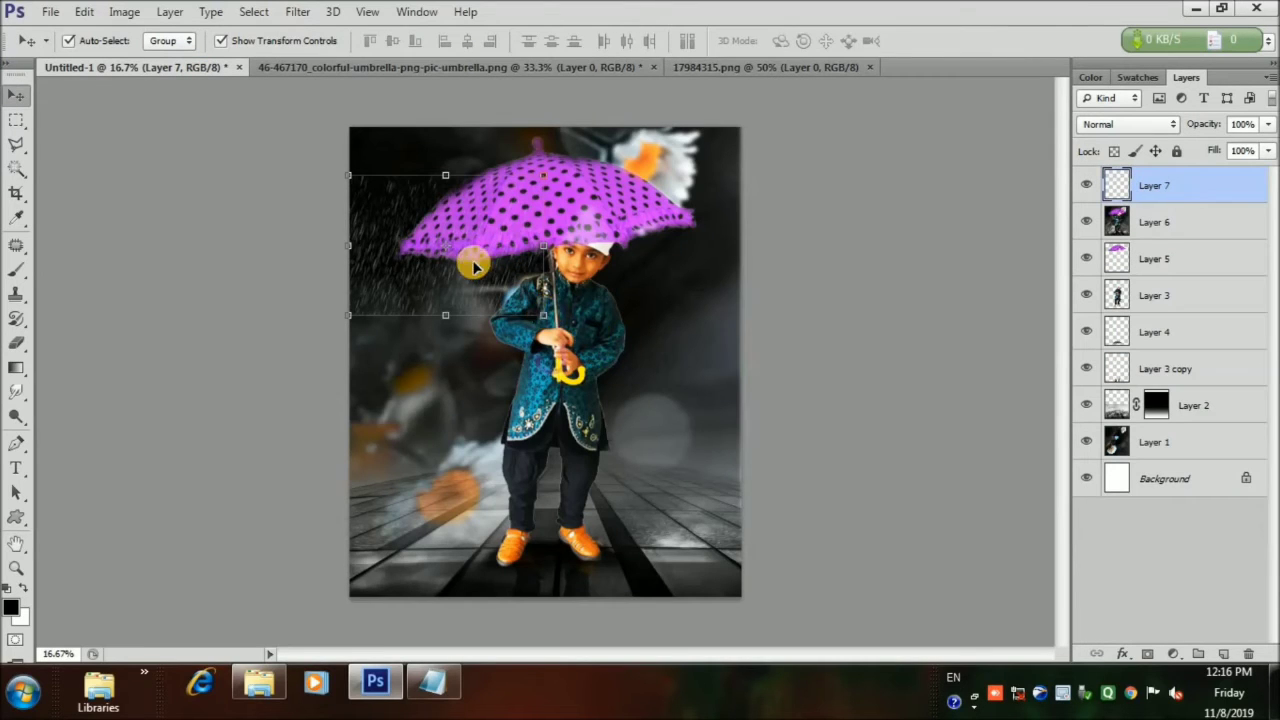
{"action": "left_click_drag", "start_coordinate": [491, 234], "coordinate": [514, 201]}
{"action": "key", "text": "ctrl+z"}
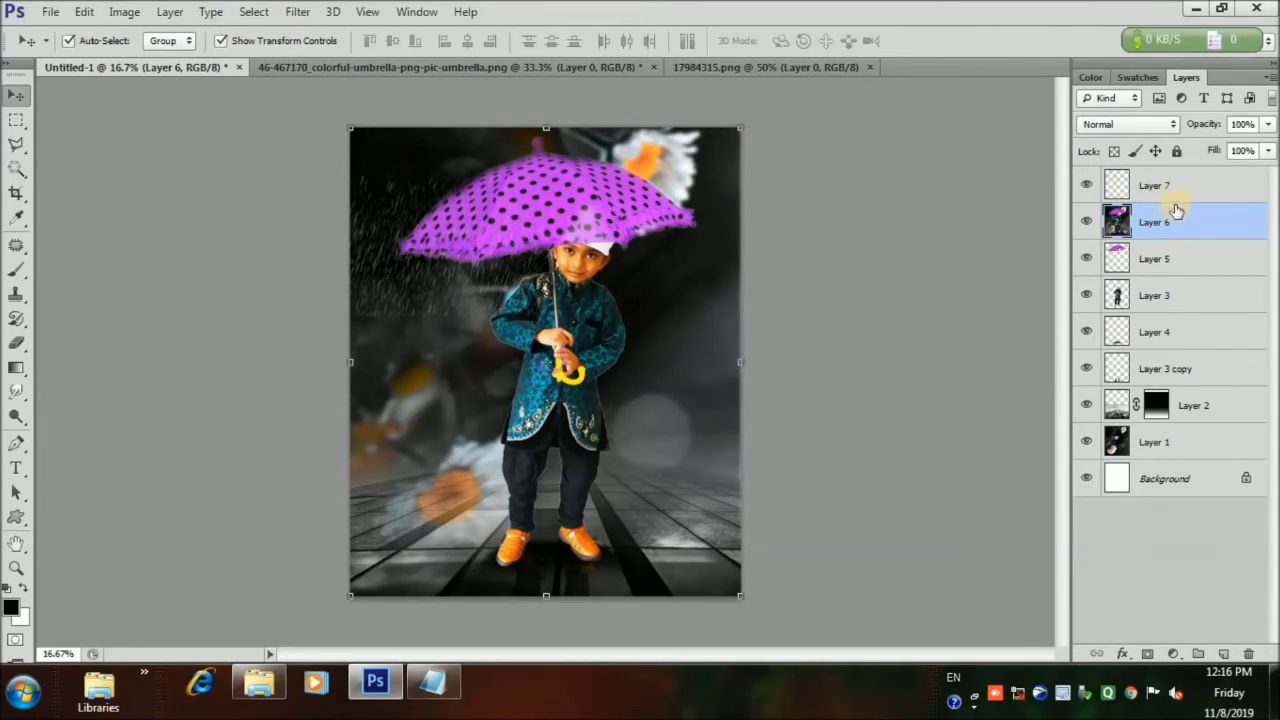
{"action": "left_click_drag", "start_coordinate": [423, 214], "coordinate": [424, 184]}
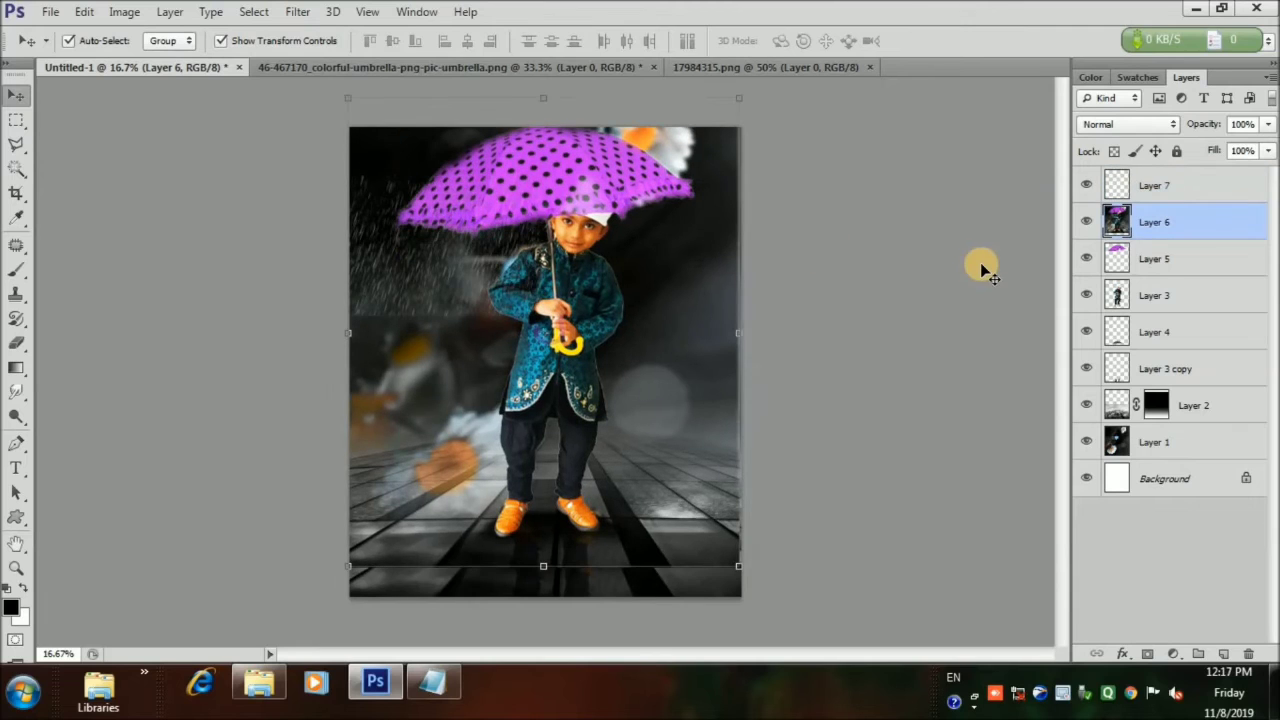
{"action": "key", "text": "ctrl+z"}
Step: Nudge the rain layer upward until it covers the upper-left corner of the canvas
{"action": "left_click", "coordinate": [1253, 190]}
{"action": "key", "text": "shift+Up"}
{"action": "key", "text": "shift+Up"}
{"action": "key", "text": "shift+Up"}
{"action": "key", "text": "shift+Up"}
{"action": "key", "text": "shift+Up"}
{"action": "key", "text": "shift+Up"}
{"action": "key", "text": "shift+Up"}
{"action": "key", "text": "shift+Up"}
{"action": "key", "text": "shift+Up"}
{"action": "key", "text": "shift+Up"}
{"action": "key", "text": "shift+Up"}
{"action": "key", "text": "shift+Up"}
{"action": "key", "text": "shift+Up"}
{"action": "key", "text": "shift+Up"}
{"action": "key", "text": "shift+Up"}
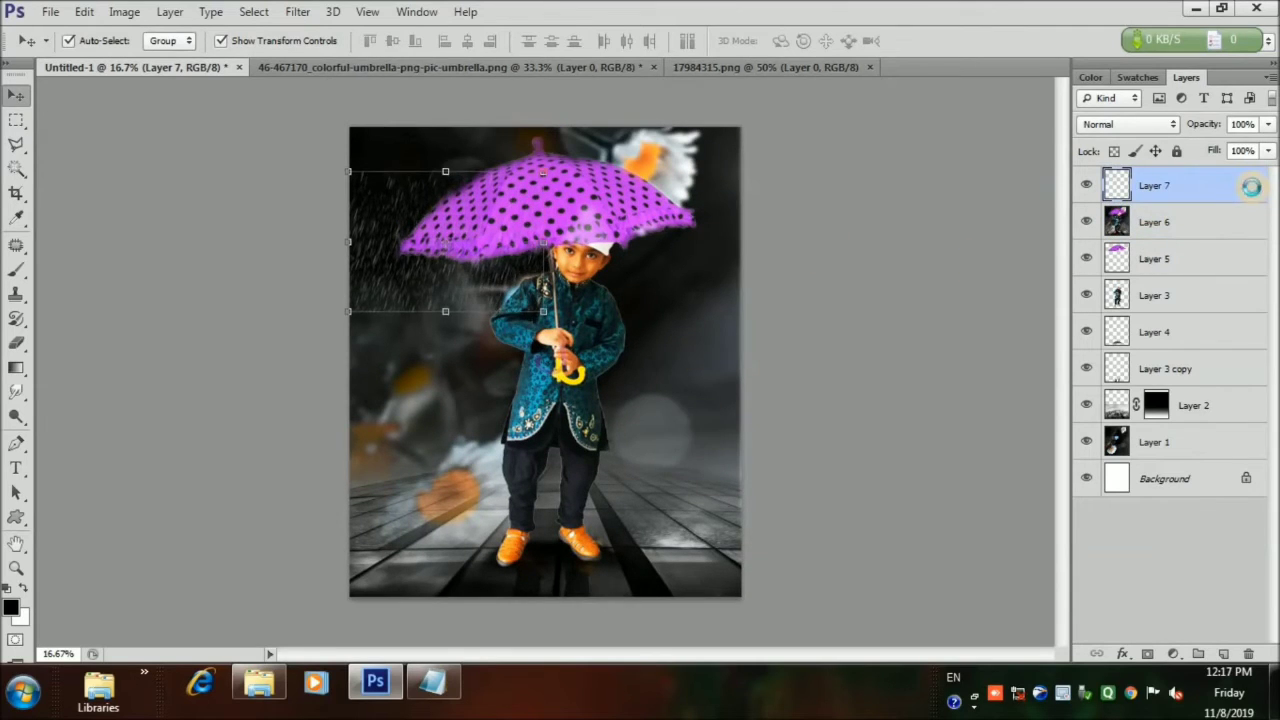
{"action": "key", "text": "shift+Up"}
{"action": "key", "text": "shift+Up"}
{"action": "key", "text": "shift+Up"}
{"action": "key", "text": "shift+Up"}
{"action": "key", "text": "shift+Up"}
{"action": "key", "text": "shift+Up"}
{"action": "key", "text": "shift+Up"}
{"action": "key", "text": "shift+Up"}
{"action": "key", "text": "shift+Up"}
{"action": "key", "text": "shift+Up"}
{"action": "key", "text": "shift+Up"}
{"action": "key", "text": "shift+Up"}
{"action": "key", "text": "shift+Up"}
{"action": "key", "text": "shift+Up"}
{"action": "key", "text": "shift+Up"}
{"action": "key", "text": "shift+Up"}
{"action": "key", "text": "shift+Up"}
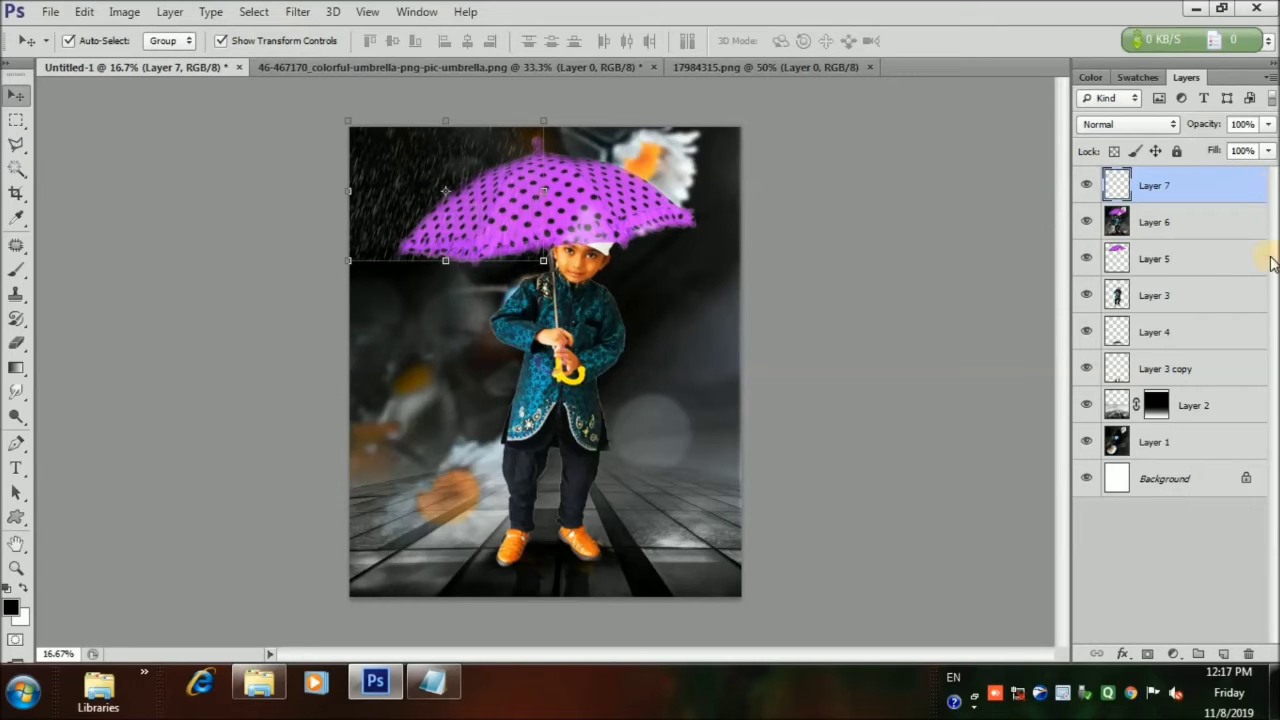
Step: Enlarge the rain layer proportionally to 348.56% so it covers the whole canvas and apply the transformation
{"action": "left_click_drag", "start_coordinate": [529, 253], "coordinate": [968, 705]}
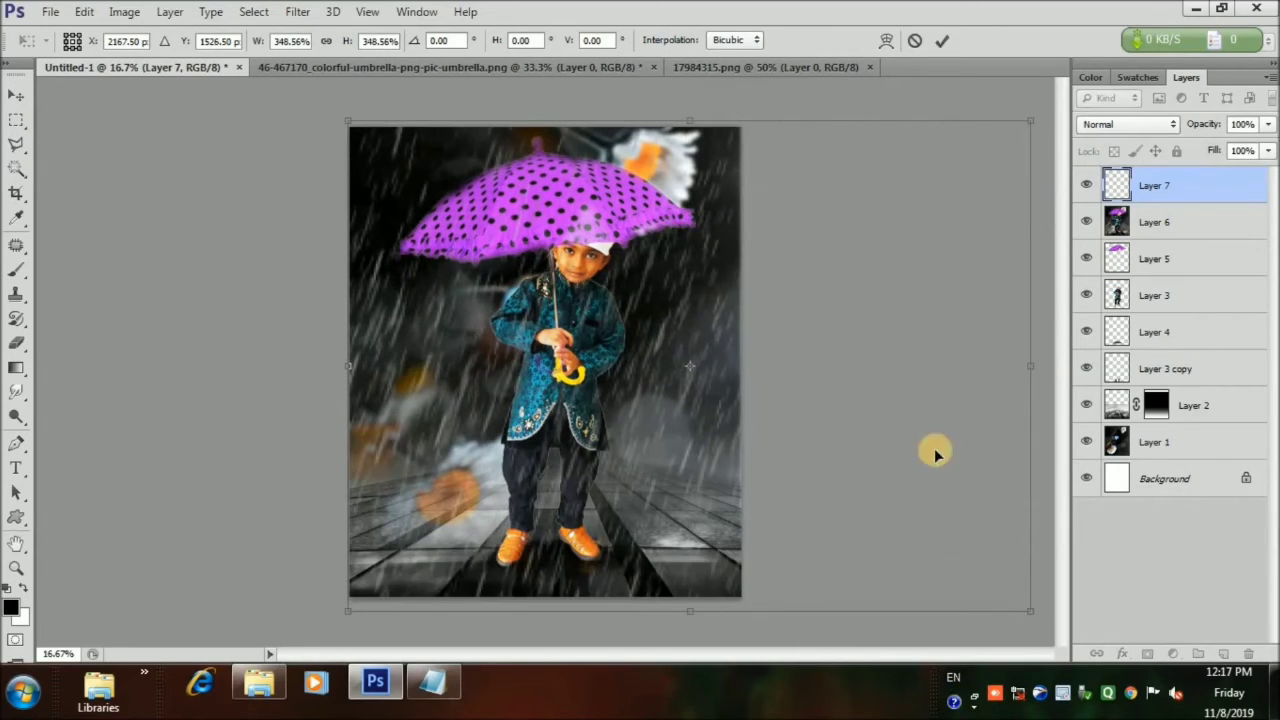
{"action": "left_click", "coordinate": [942, 40]}
Step: Hide the merged layer and move the rain layer behind the child, directly above the masked floor layer
{"action": "left_click_drag", "start_coordinate": [666, 366], "coordinate": [642, 366]}
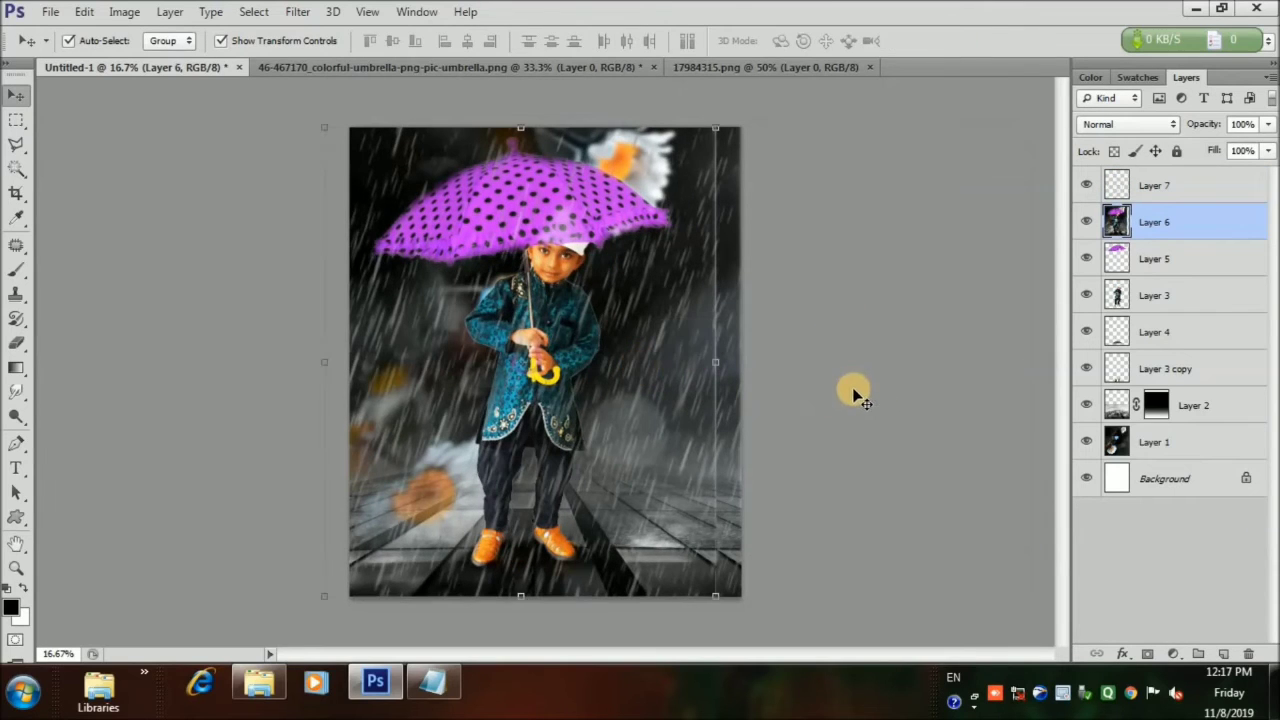
{"action": "key", "text": "ctrl+z"}
{"action": "left_click", "coordinate": [1086, 222]}
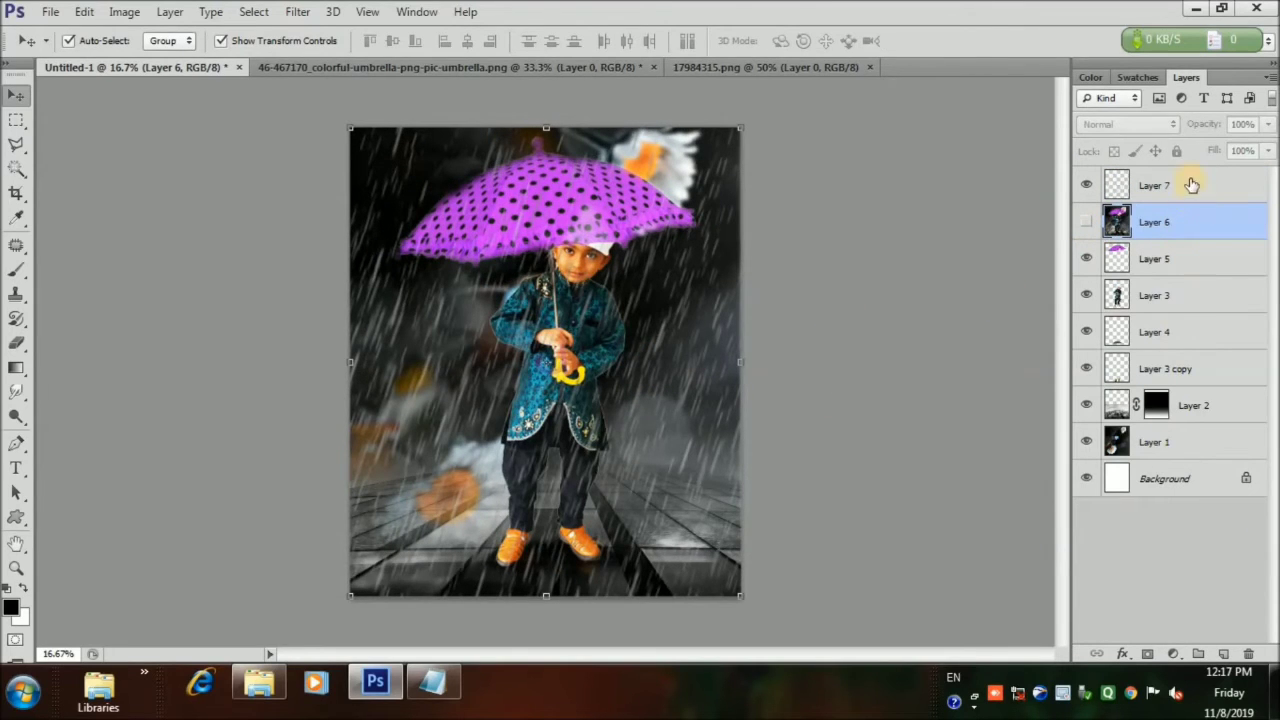
{"action": "left_click_drag", "start_coordinate": [1192, 184], "coordinate": [1174, 377]}
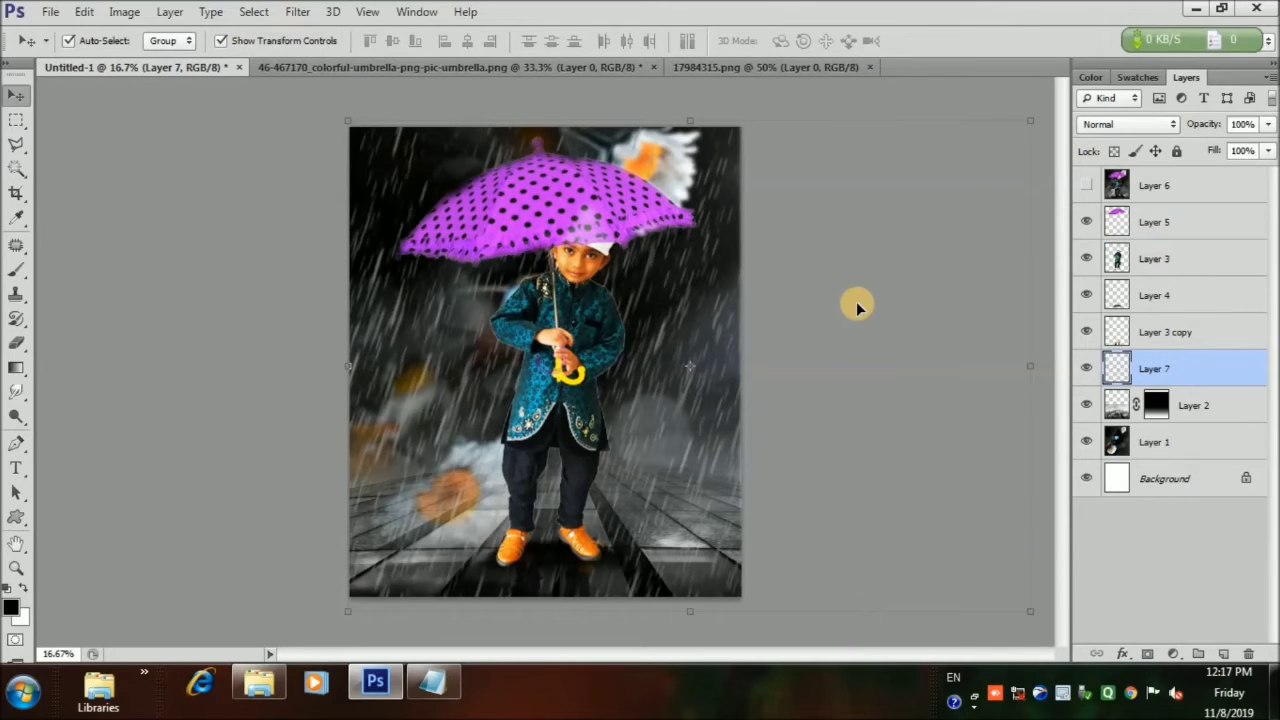
Step: Try Multiply blending on the rain layer behind the child, and settle on Soft Light
{"action": "left_click", "coordinate": [1135, 126]}
{"action": "left_click", "coordinate": [1114, 206]}
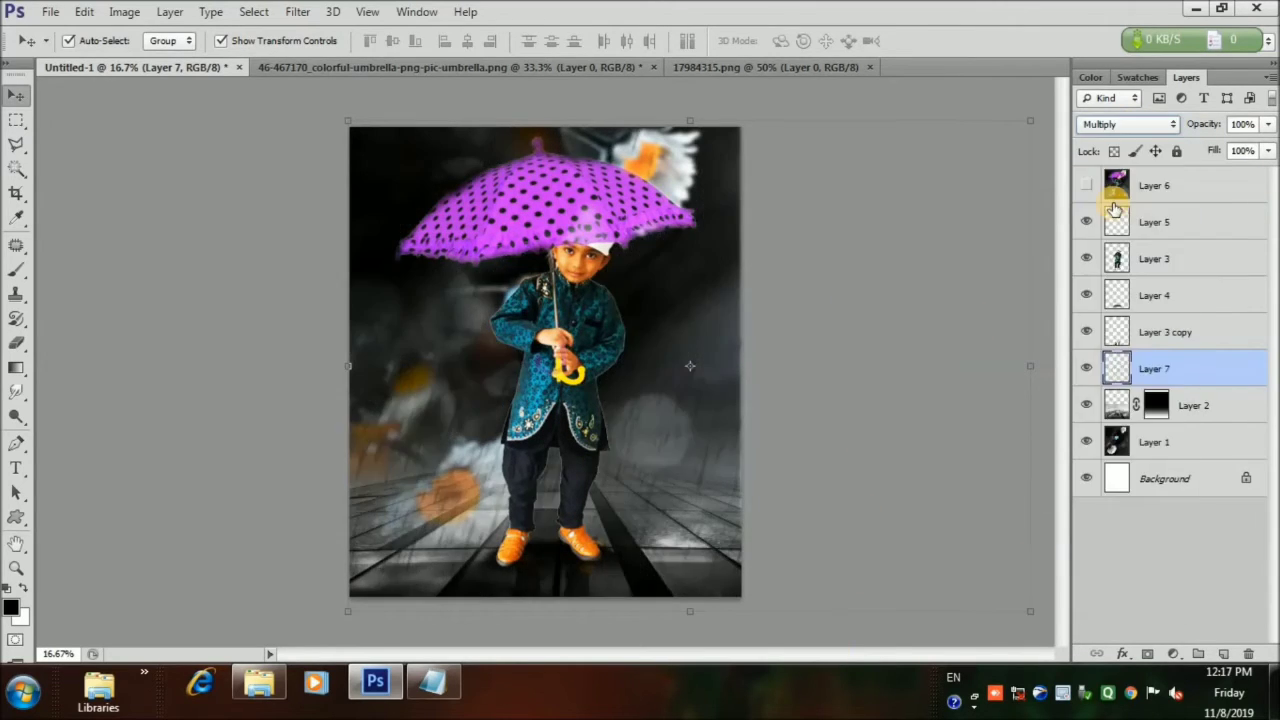
{"action": "left_click", "coordinate": [1150, 125]}
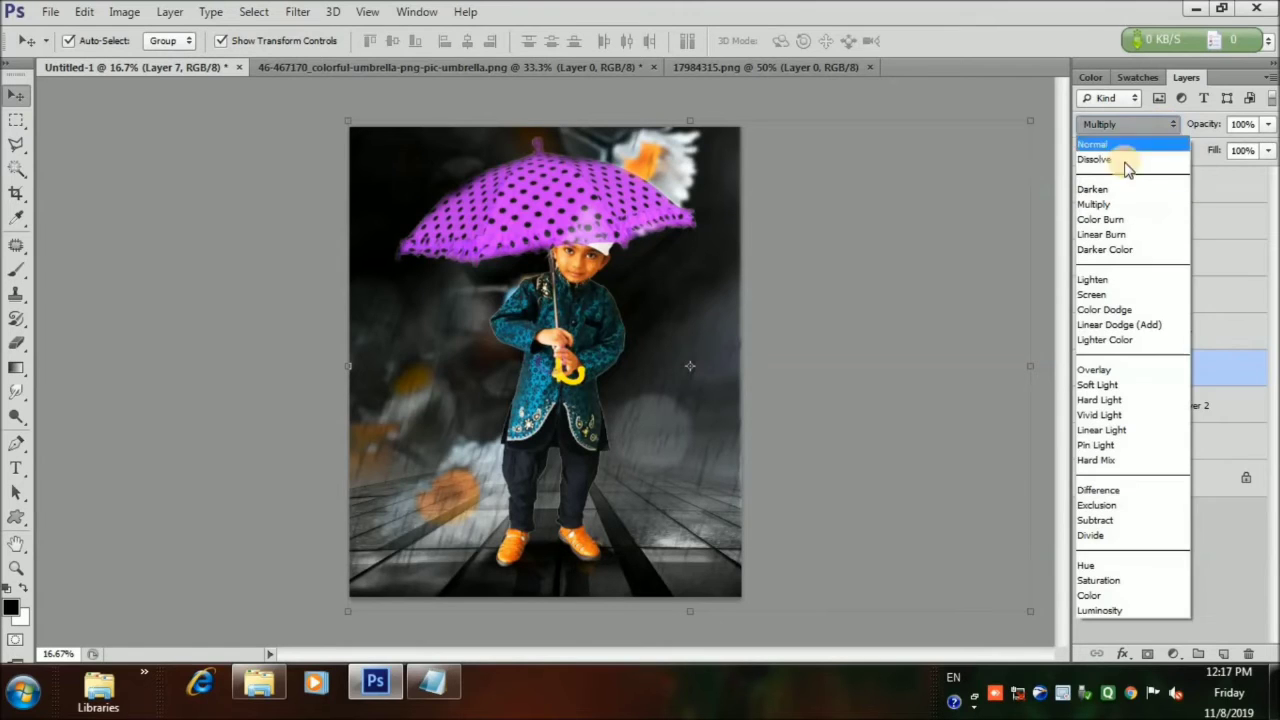
{"action": "left_click", "coordinate": [1097, 384]}
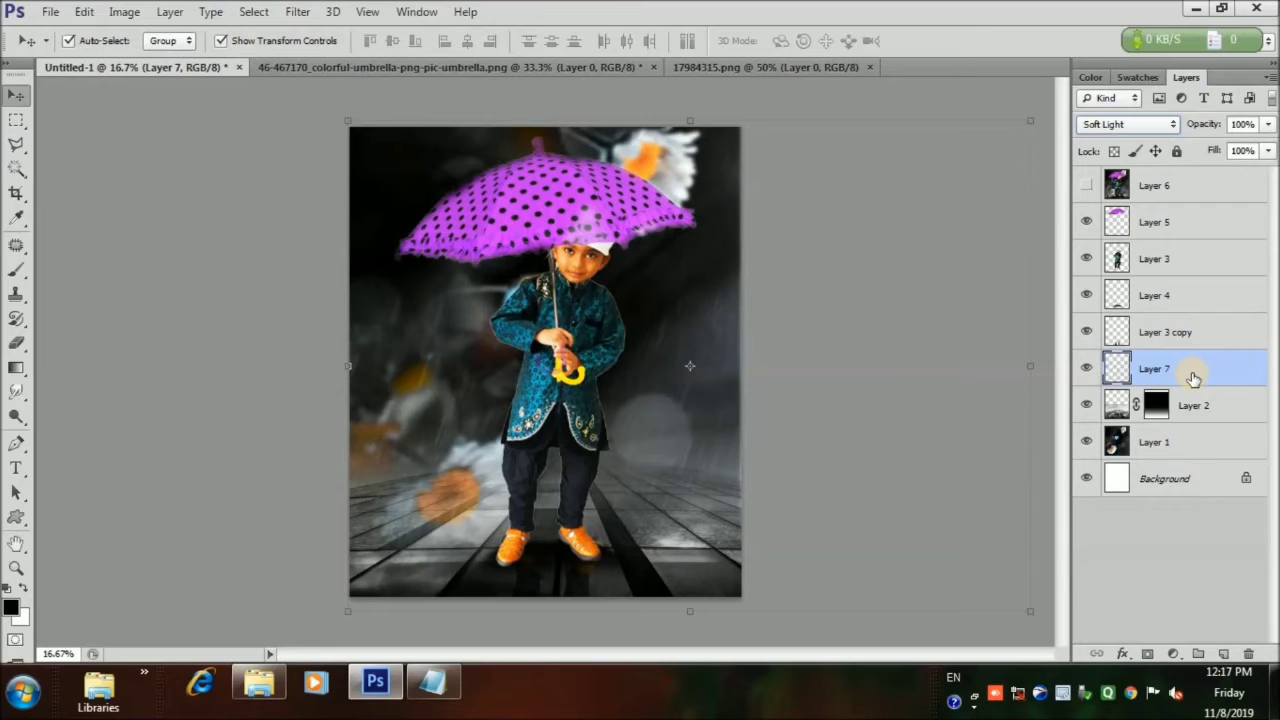
Step: Duplicate the rain layer, place the copy directly above the umbrella layer and set its blend mode to Normal
{"action": "key", "text": "ctrl+j"}
{"action": "left_click_drag", "start_coordinate": [1190, 375], "coordinate": [1180, 222]}
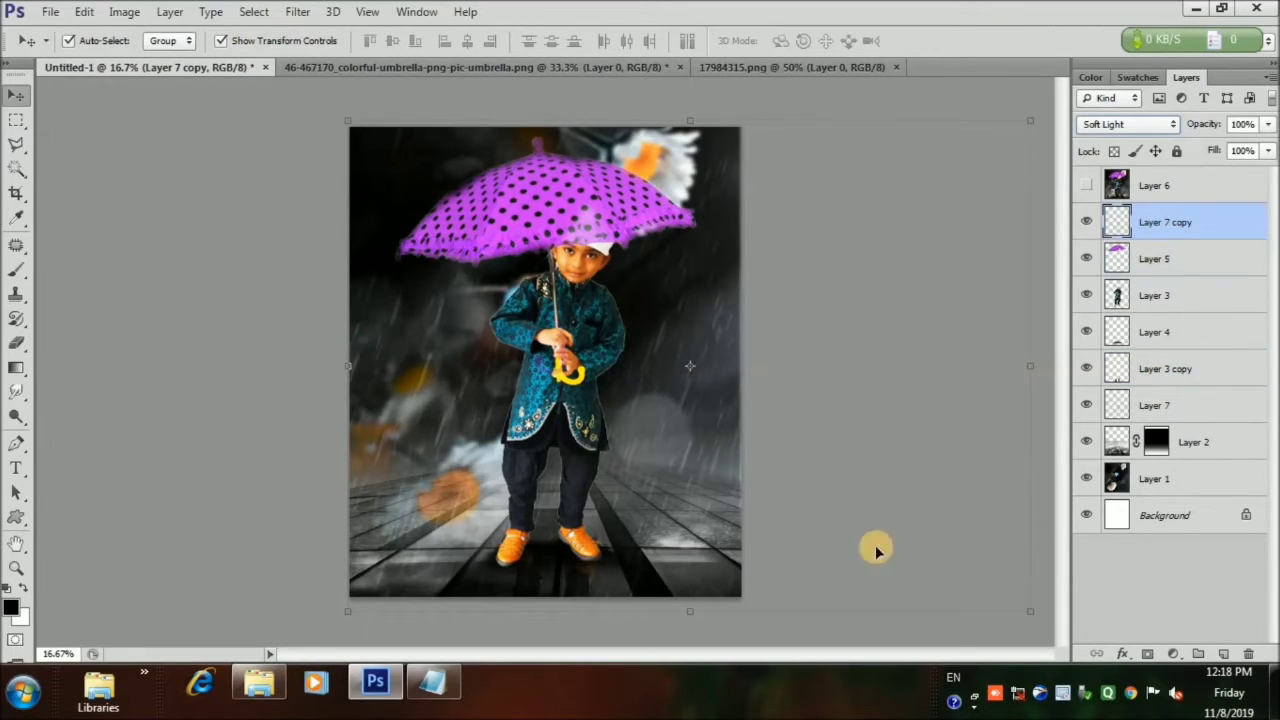
{"action": "left_click", "coordinate": [1127, 122]}
{"action": "left_click", "coordinate": [1112, 135]}
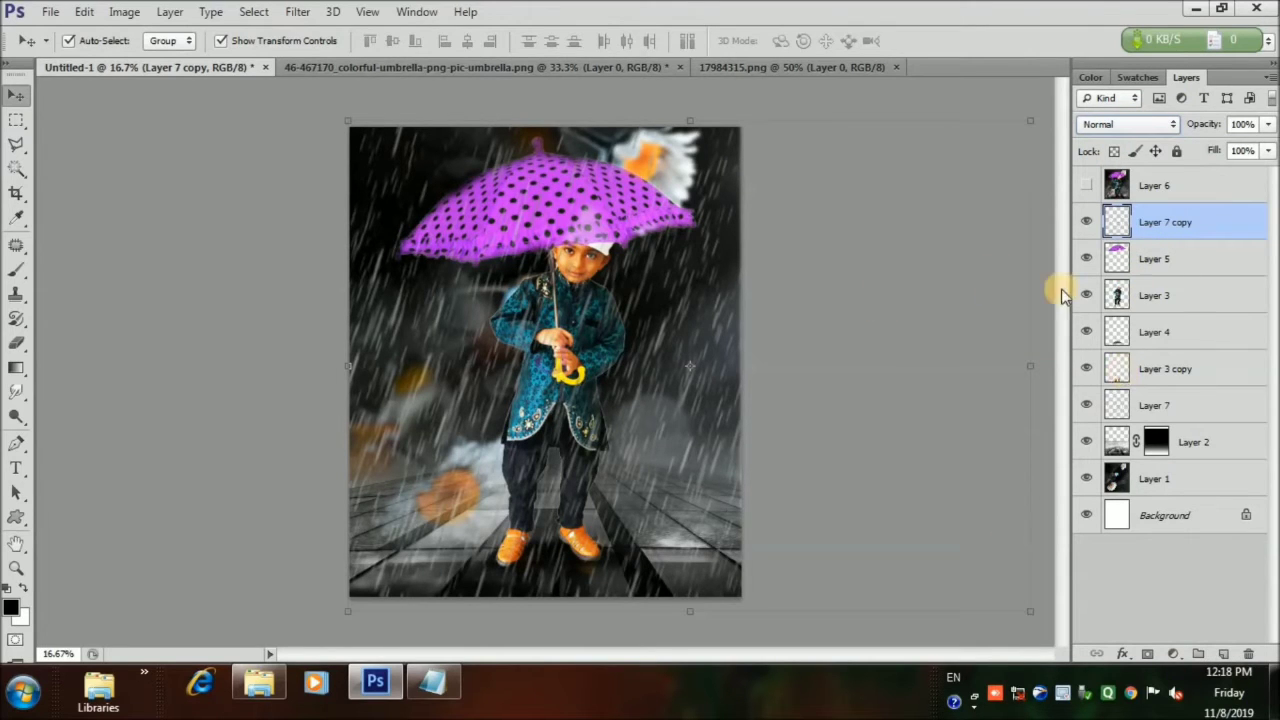
Step: Lightly erase the front rain layer over the child's face and hat at 74% opacity and 29% flow
{"action": "left_click", "coordinate": [16, 343]}
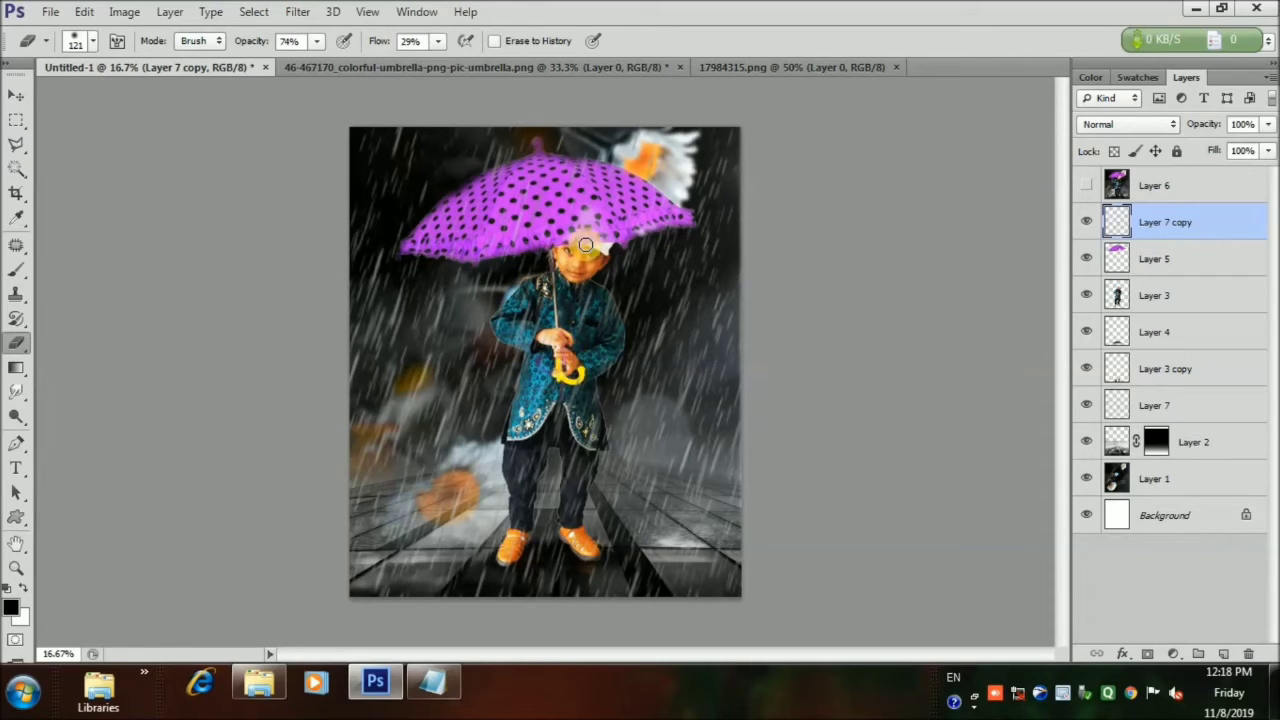
{"action": "key", "text": "v"}
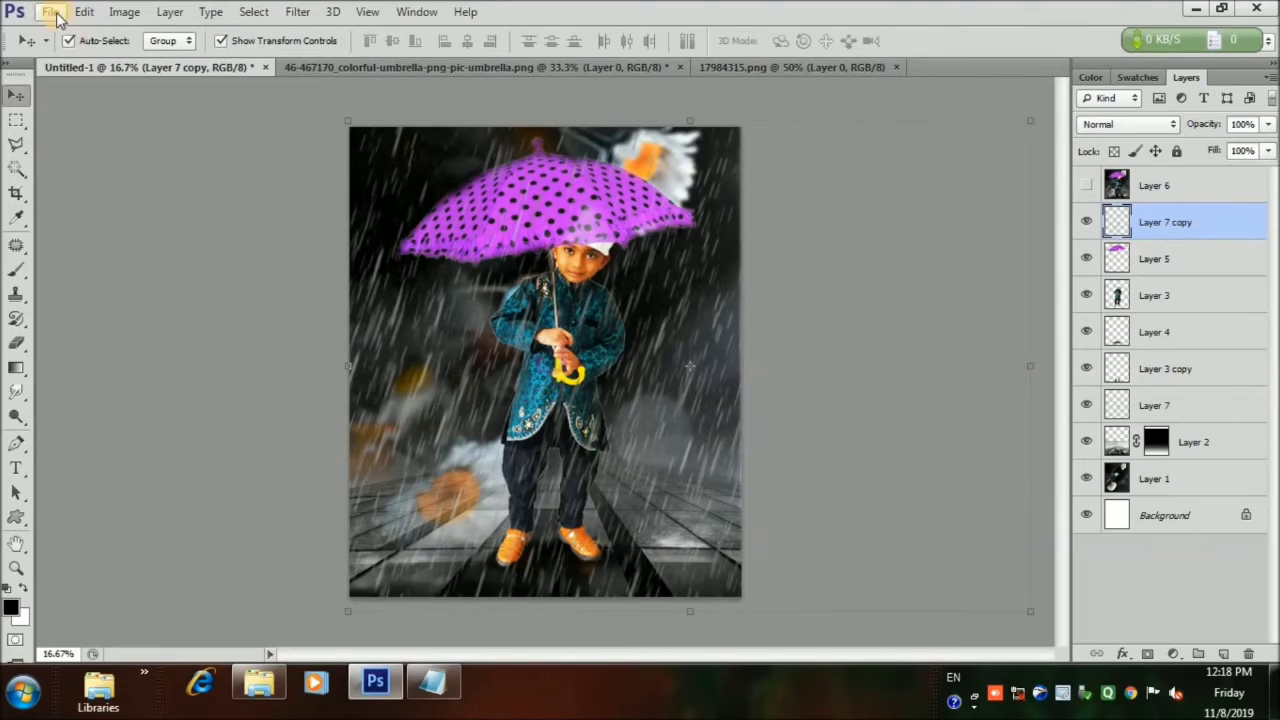
Step: Open the orange cat image cat_PNG50548 from the Jenil Photo Tools folder
{"action": "left_click", "coordinate": [50, 12]}
{"action": "left_click", "coordinate": [57, 46]}
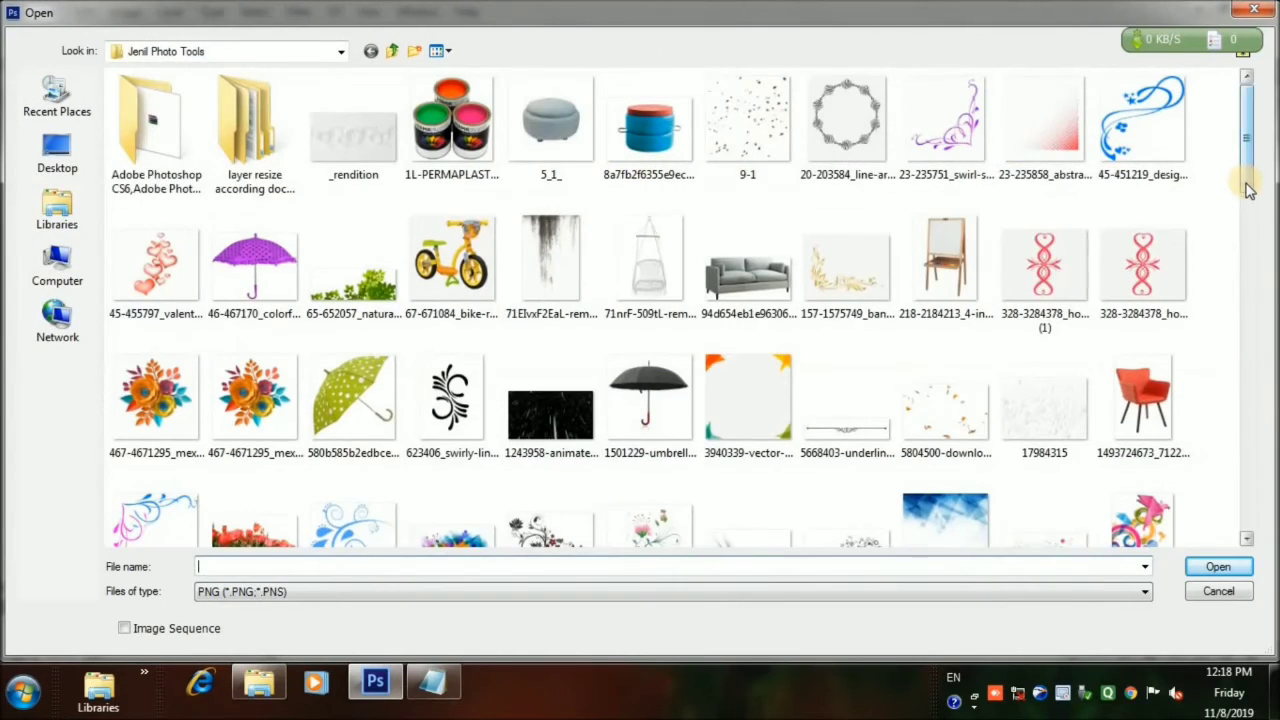
{"action": "left_click_drag", "start_coordinate": [1248, 190], "coordinate": [1248, 310]}
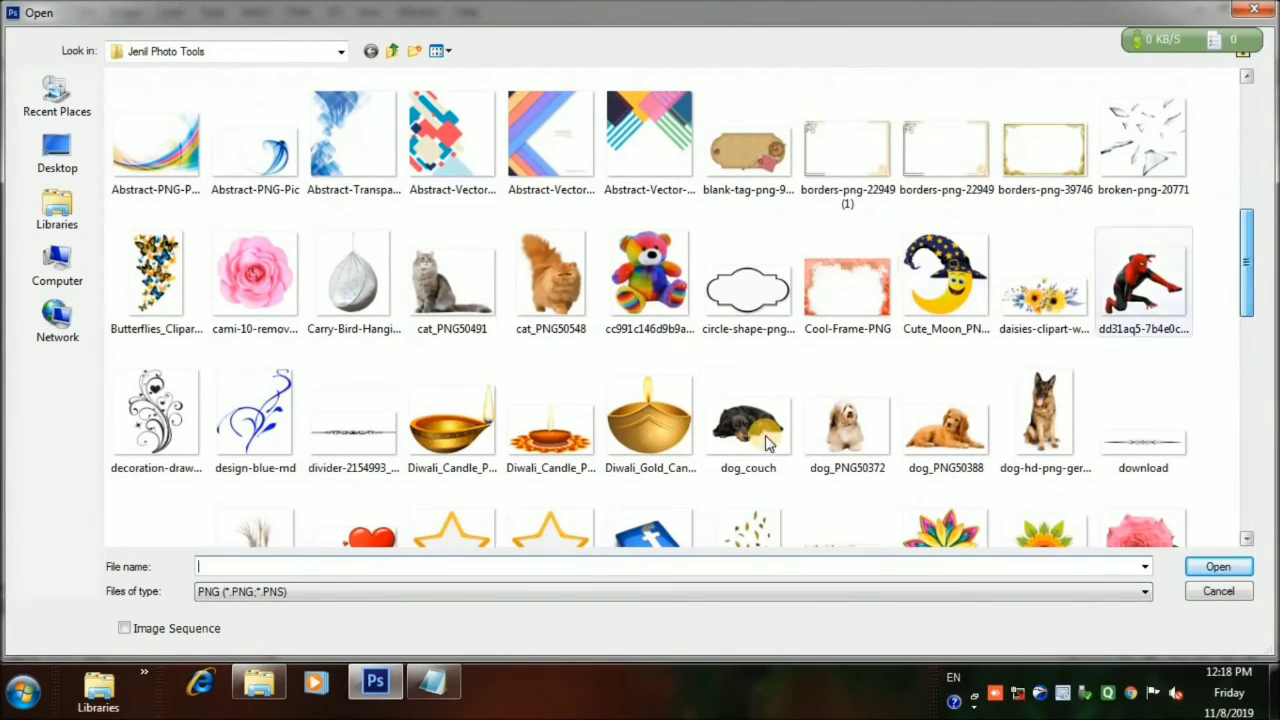
{"action": "left_click", "coordinate": [452, 280]}
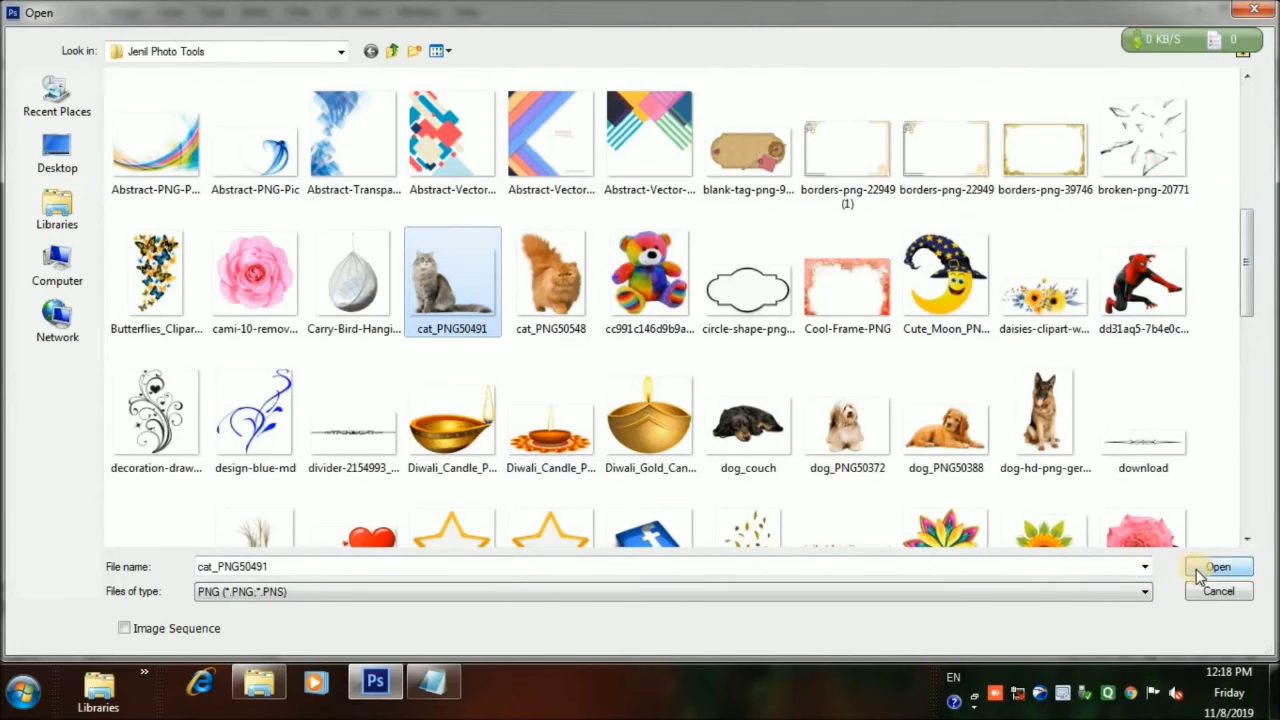
{"action": "left_click", "coordinate": [546, 288]}
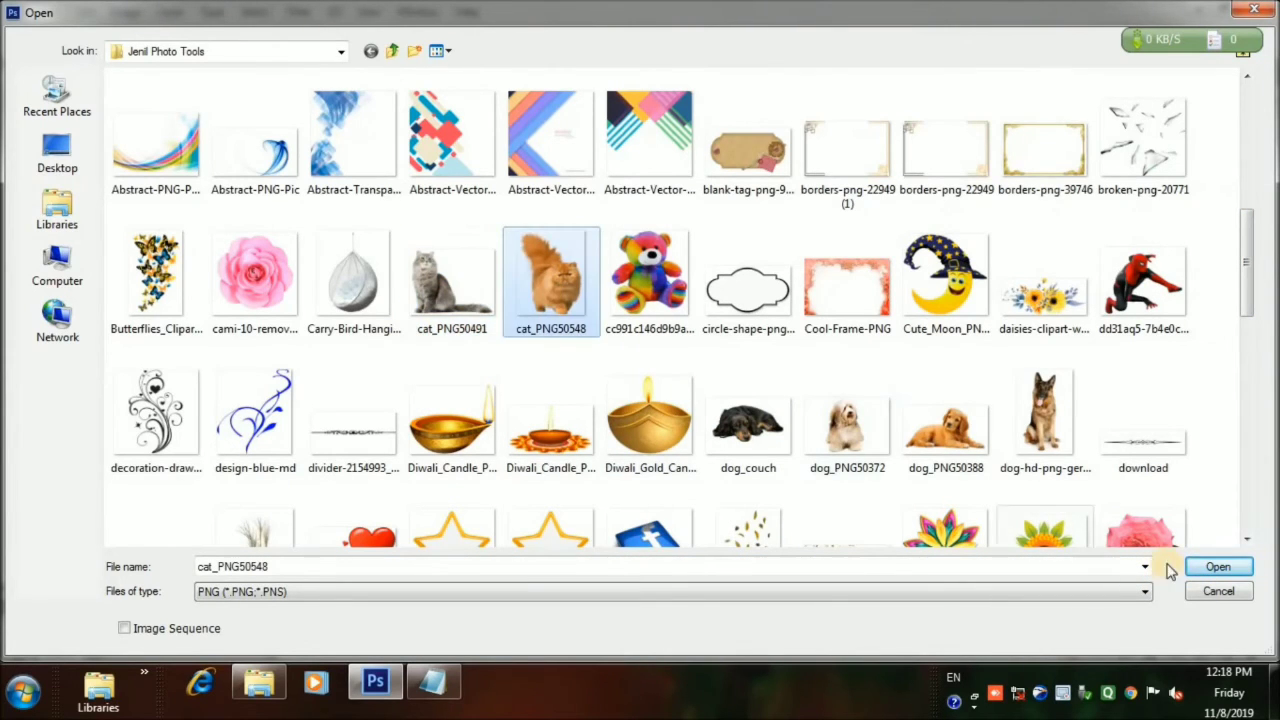
{"action": "left_click", "coordinate": [1218, 566]}
Step: Place the cat beside the child's feet at about 32.55% scale and move its layer beneath the rear rain layer
{"action": "left_click_drag", "start_coordinate": [600, 467], "coordinate": [629, 447]}
{"action": "left_click_drag", "start_coordinate": [737, 105], "coordinate": [482, 406]}
{"action": "left_click_drag", "start_coordinate": [438, 454], "coordinate": [470, 457]}
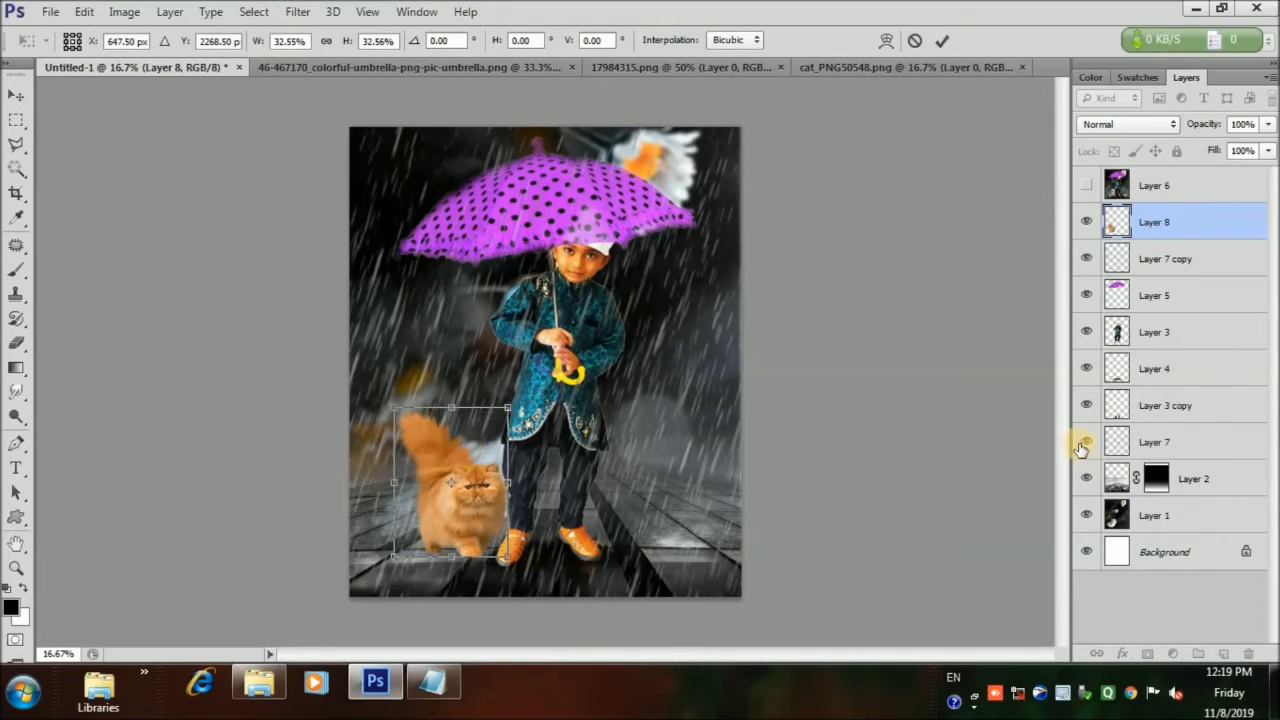
{"action": "left_click_drag", "start_coordinate": [488, 514], "coordinate": [476, 513]}
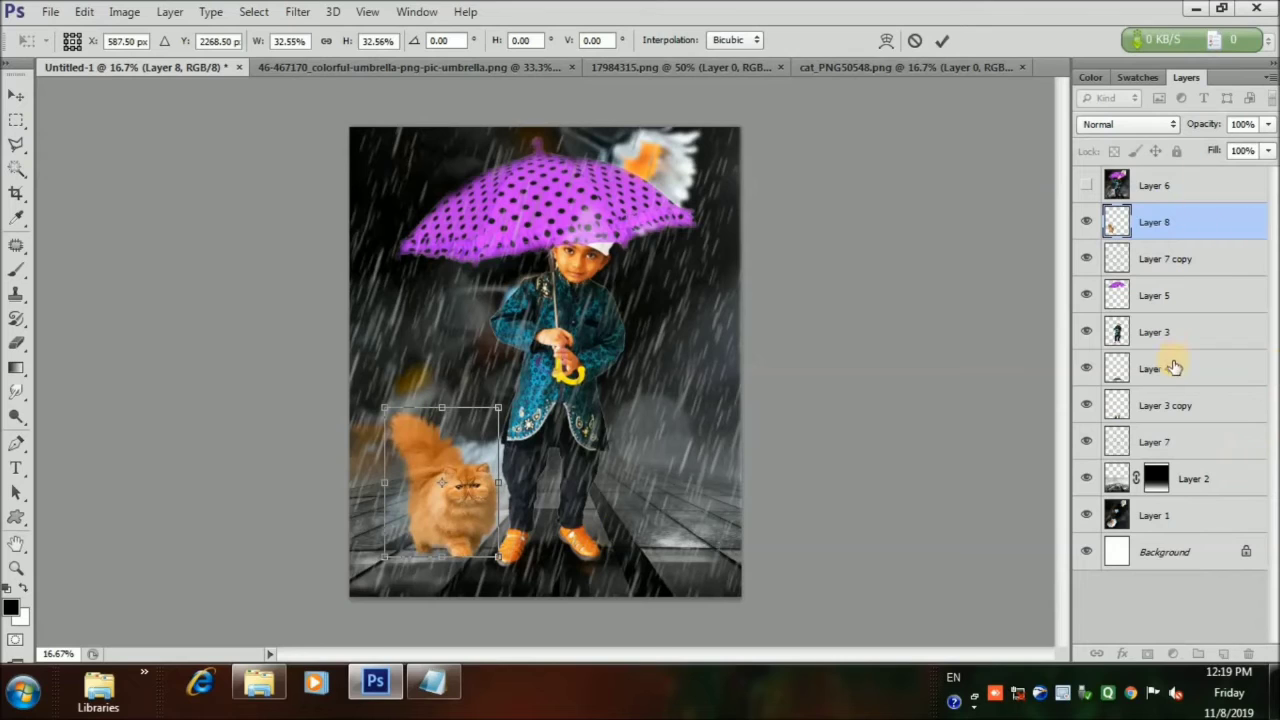
{"action": "left_click", "coordinate": [943, 42]}
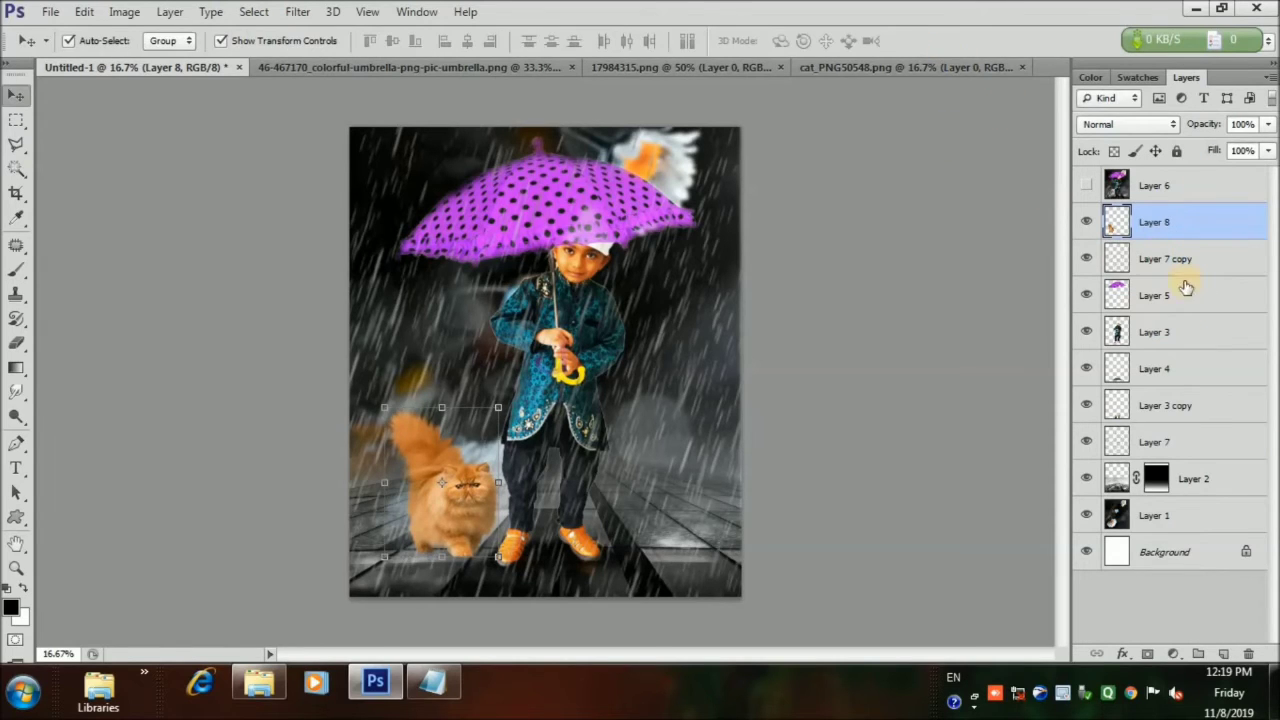
{"action": "left_click_drag", "start_coordinate": [1185, 229], "coordinate": [1183, 456]}
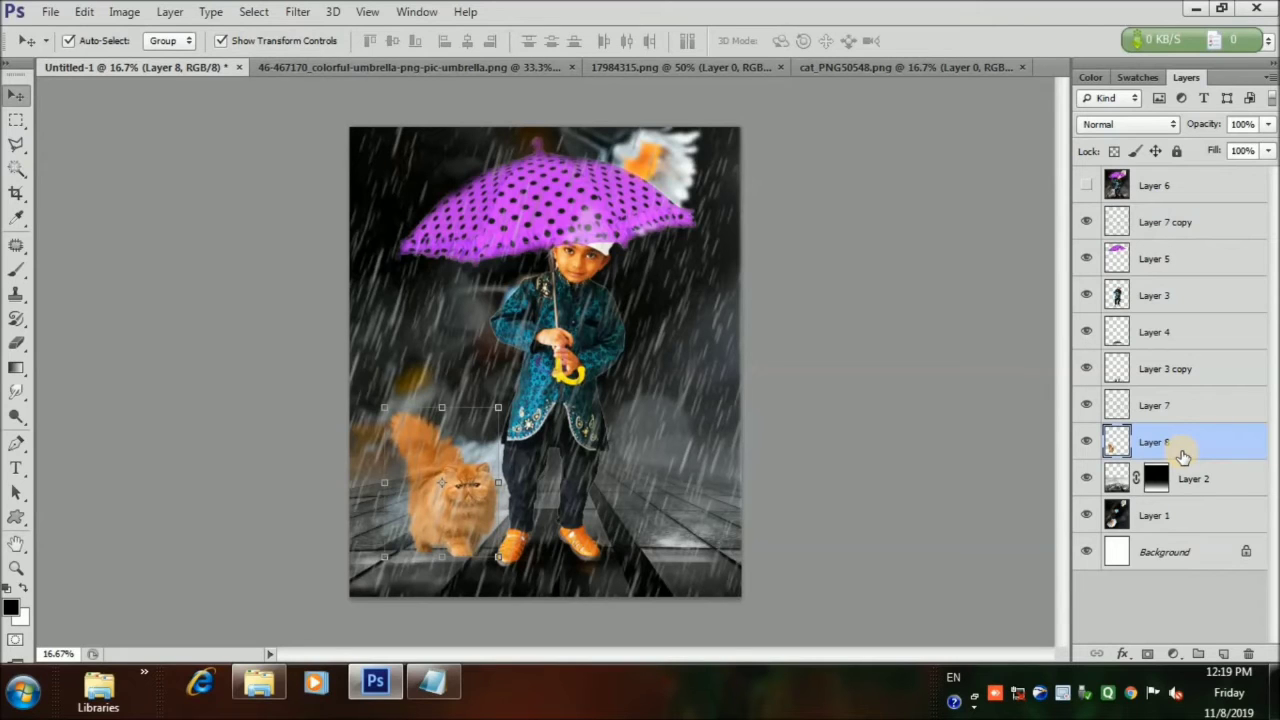
Step: Duplicate the cat layer, rotate the copy 178.63 degrees and position it beneath the cat's paws as a reflection
{"action": "key", "text": "ctrl+j"}
{"action": "key", "text": "ctrl+t"}
{"action": "left_click_drag", "start_coordinate": [510, 400], "coordinate": [369, 556]}
{"action": "left_click_drag", "start_coordinate": [460, 460], "coordinate": [468, 593]}
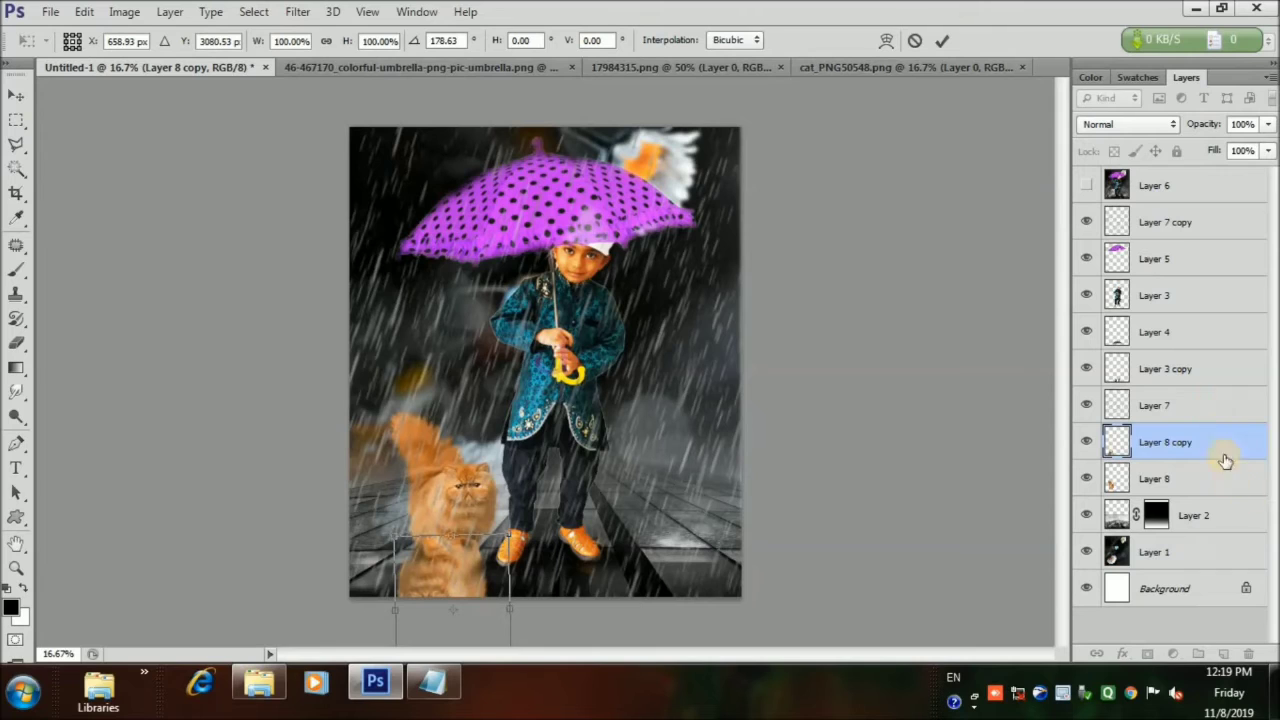
Step: Set the cat reflection's blend mode to Multiply and apply its transformation
{"action": "left_click", "coordinate": [1128, 124]}
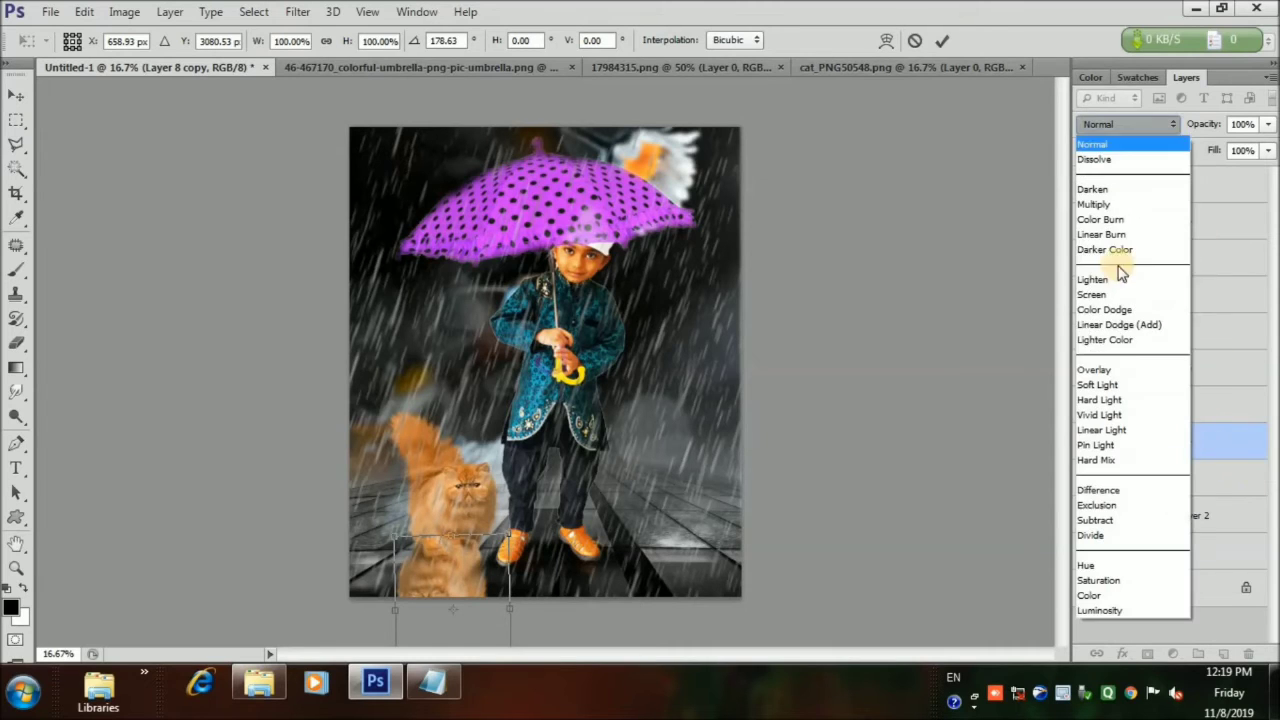
{"action": "left_click", "coordinate": [1110, 202]}
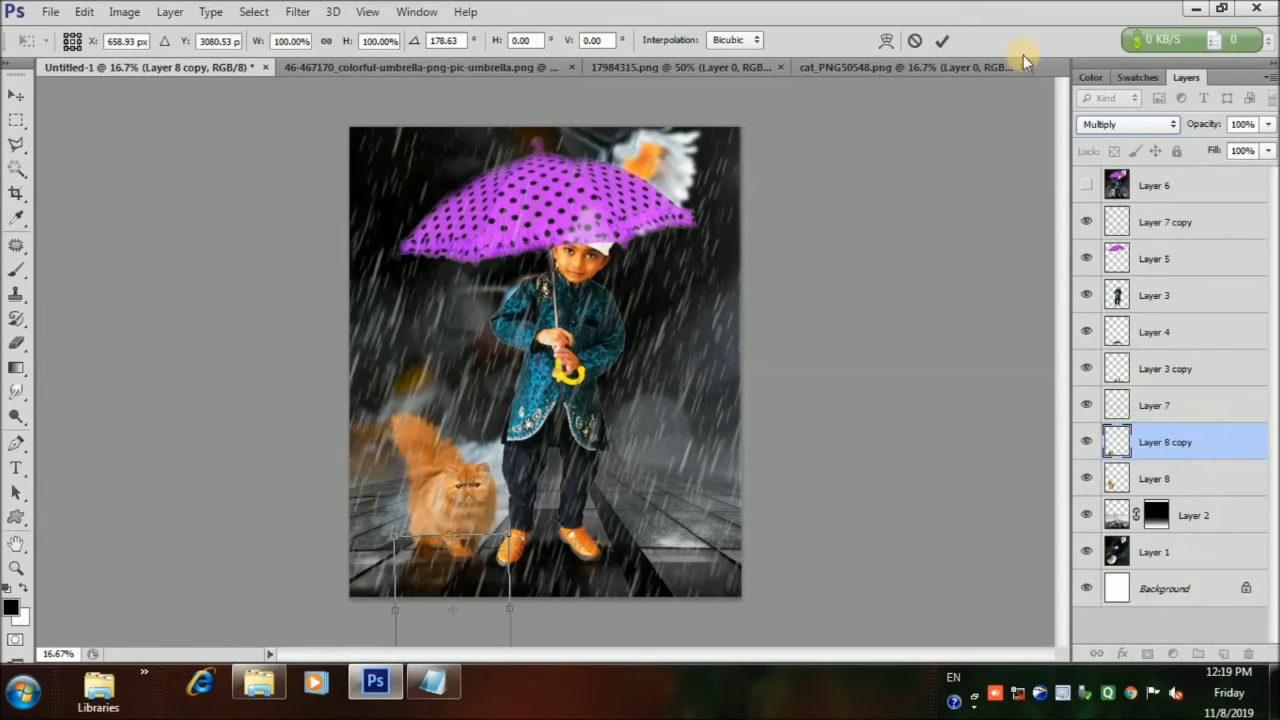
{"action": "key", "text": "Return"}
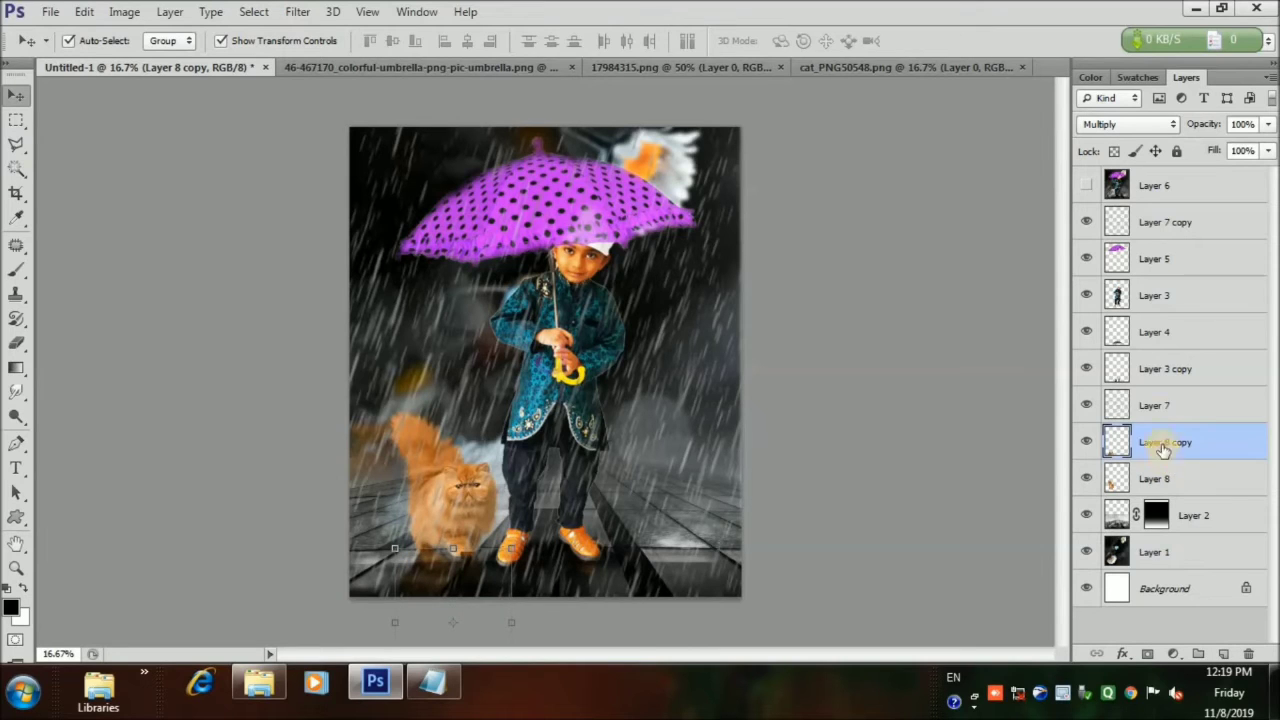
Step: Brush a black shadow under the cat's paws on a new layer above the rear rain, and set it to Multiply
{"action": "left_click", "coordinate": [1160, 410]}
{"action": "left_click", "coordinate": [1224, 655]}
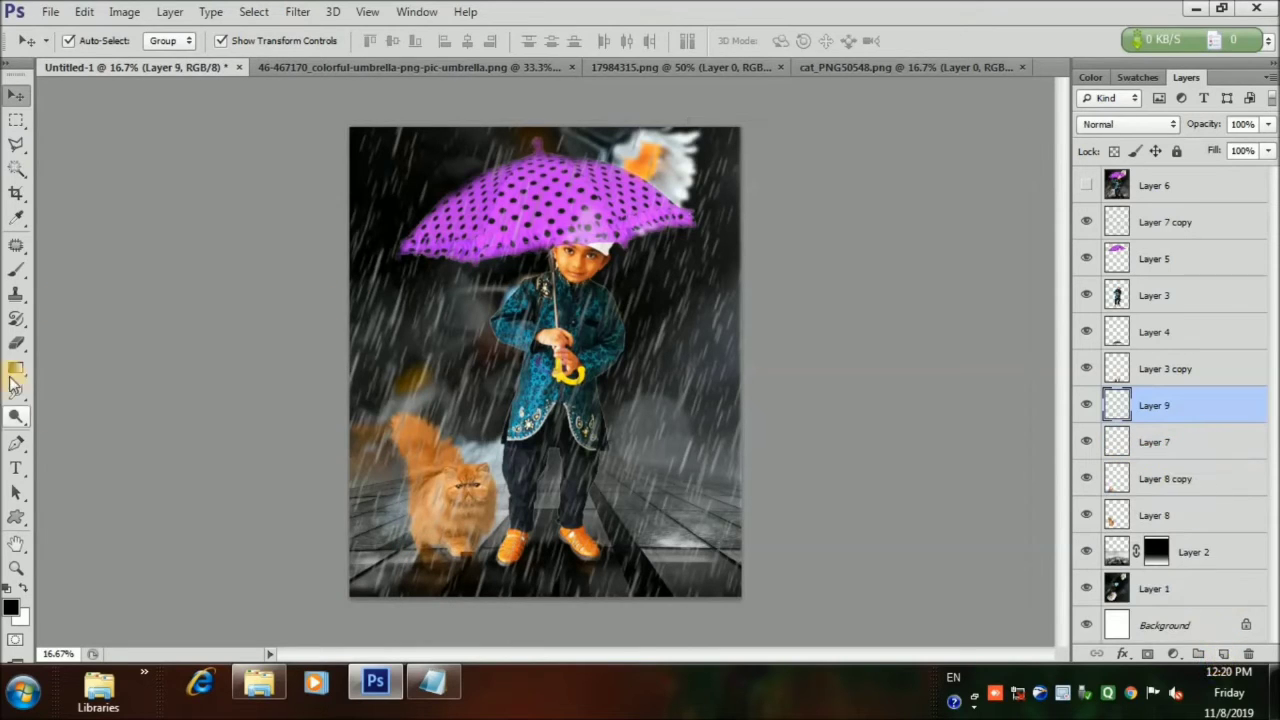
{"action": "left_click", "coordinate": [16, 270]}
{"action": "left_click_drag", "start_coordinate": [411, 556], "coordinate": [494, 565]}
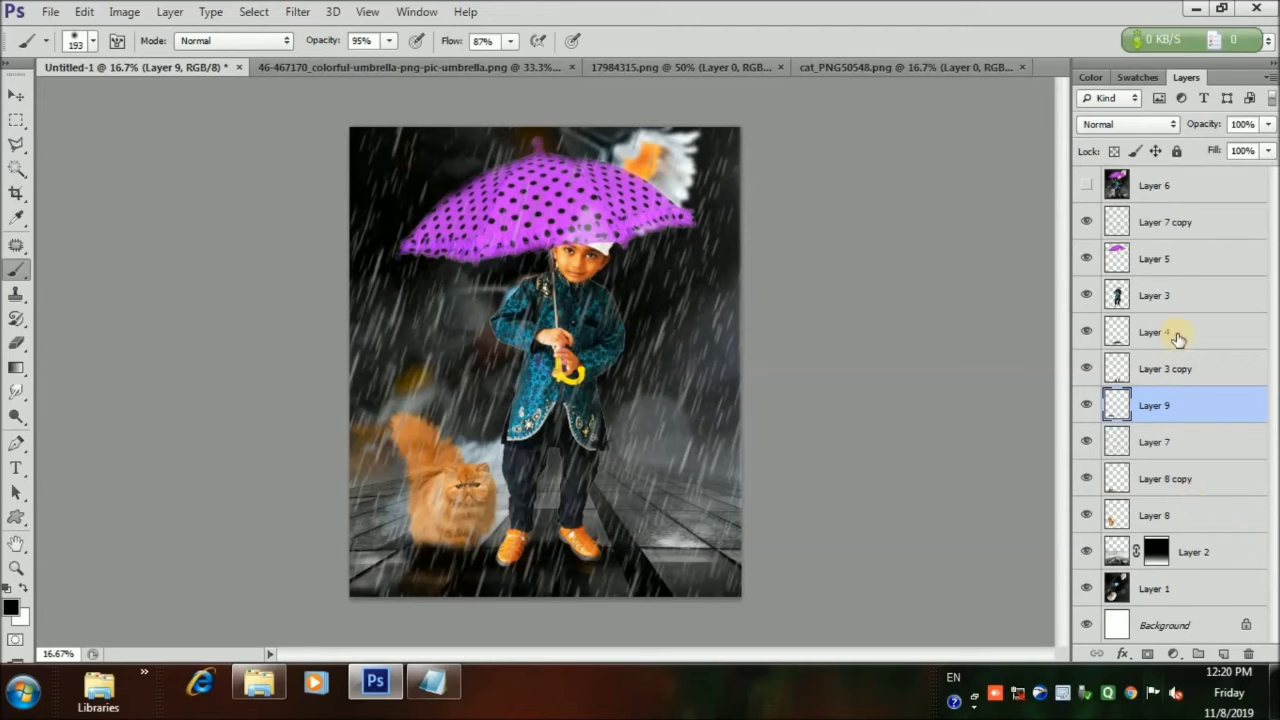
{"action": "left_click", "coordinate": [1152, 124]}
{"action": "left_click", "coordinate": [1115, 208]}
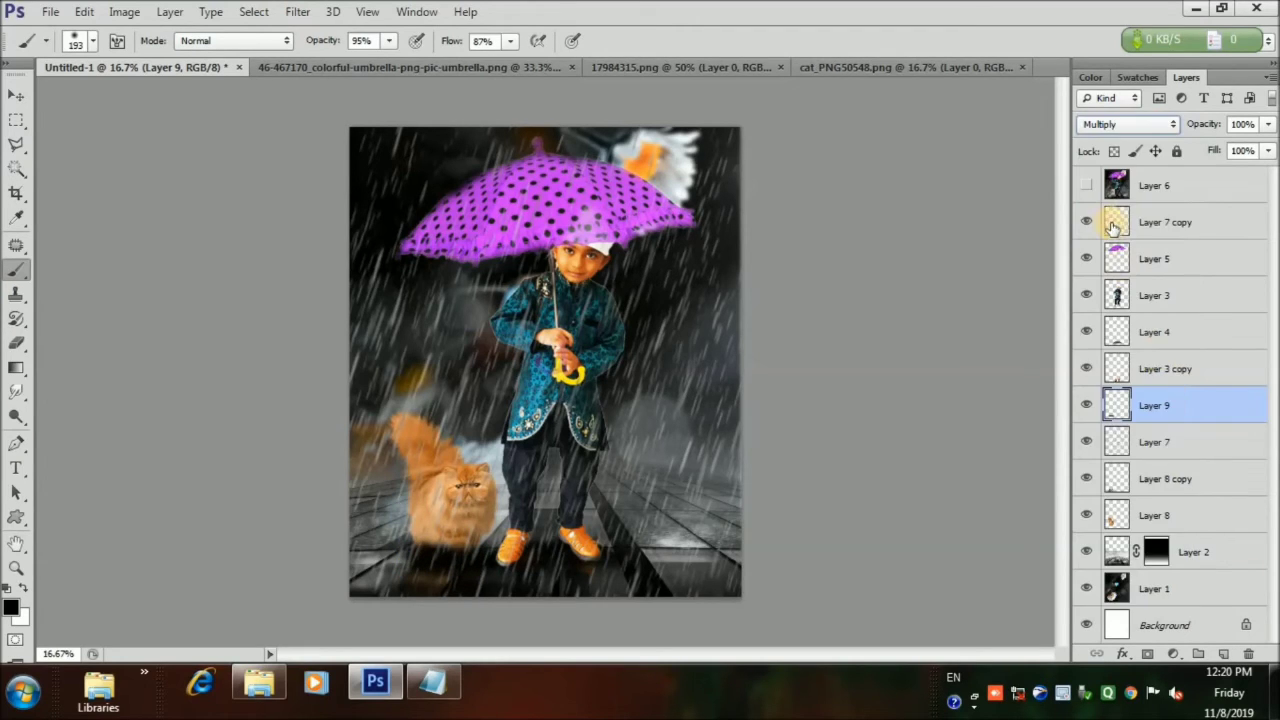
Step: Move the cat's shadow layer beneath the cat layer and stamp all visible layers into a new layer above the front rain
{"action": "left_click_drag", "start_coordinate": [1194, 442], "coordinate": [1186, 514]}
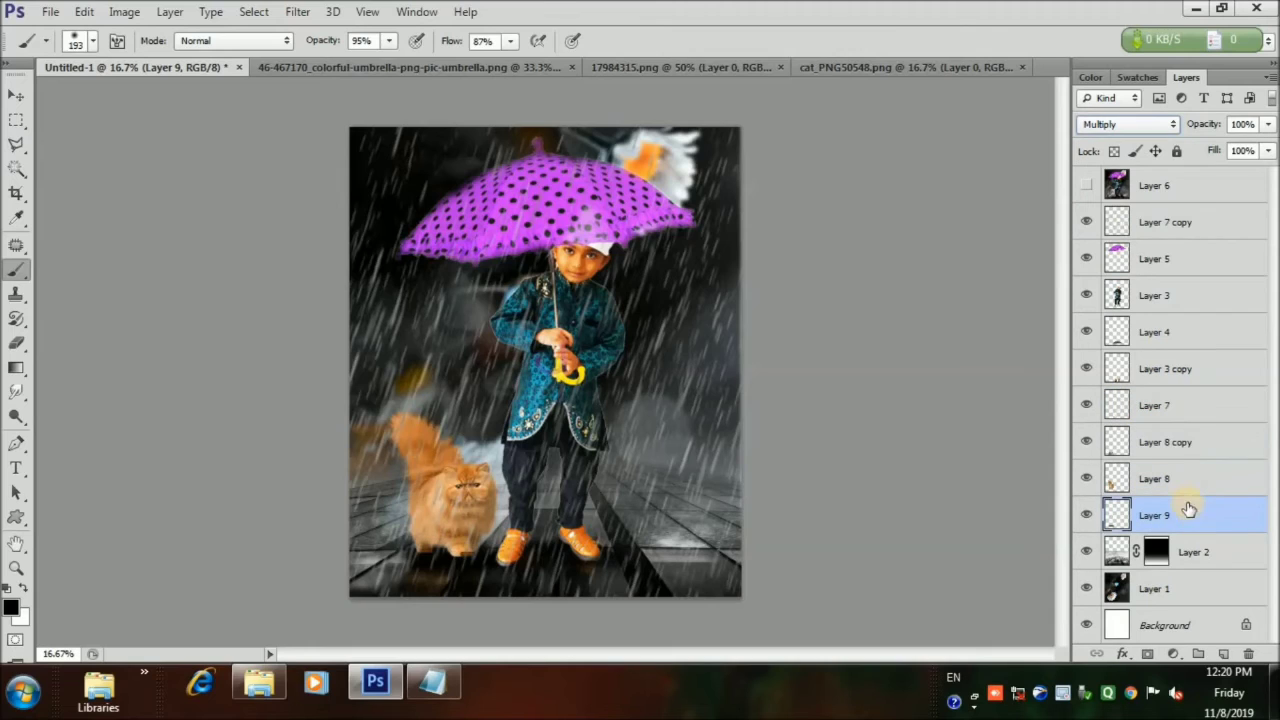
{"action": "key", "text": "v"}
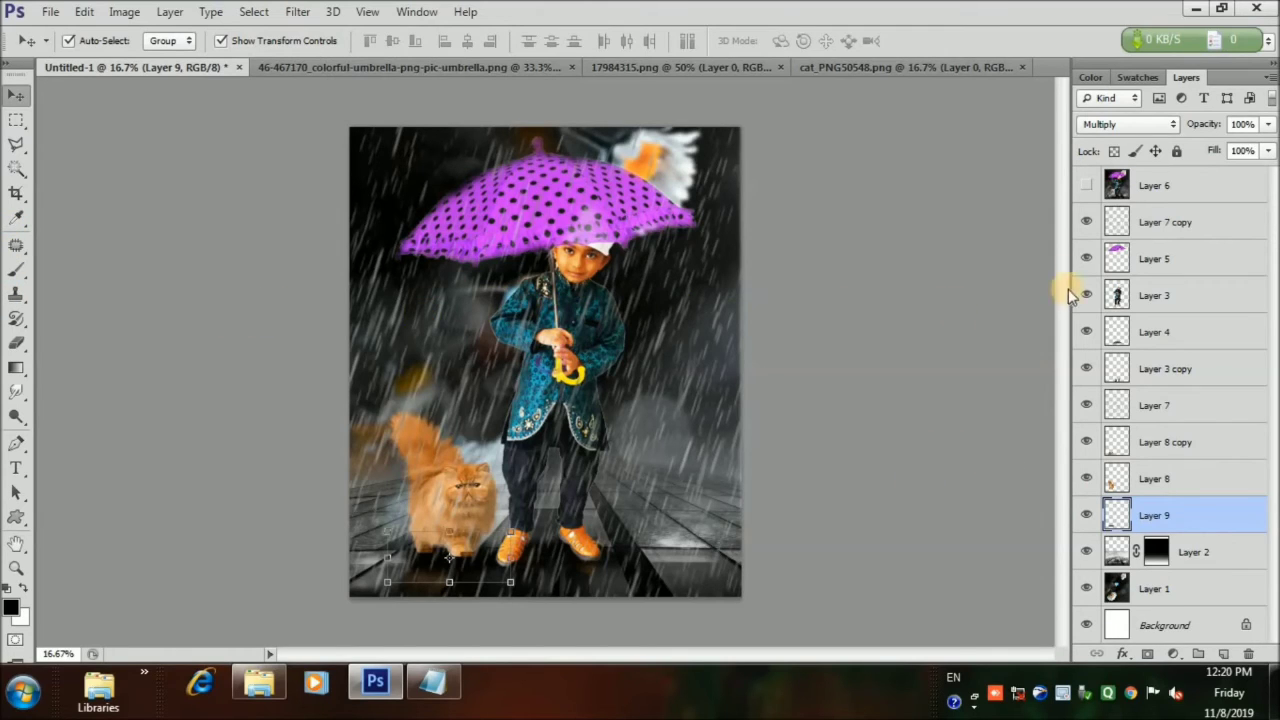
{"action": "left_click", "coordinate": [1207, 224]}
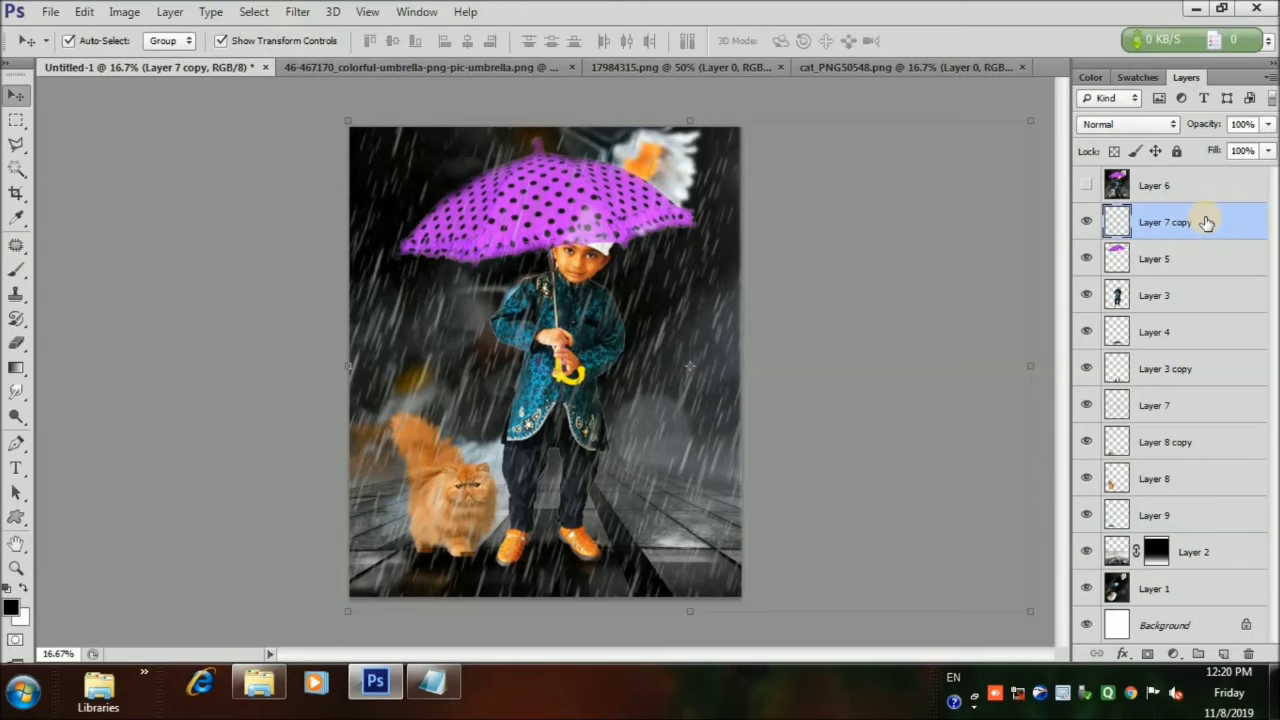
{"action": "key", "text": "ctrl+shift+alt+e"}
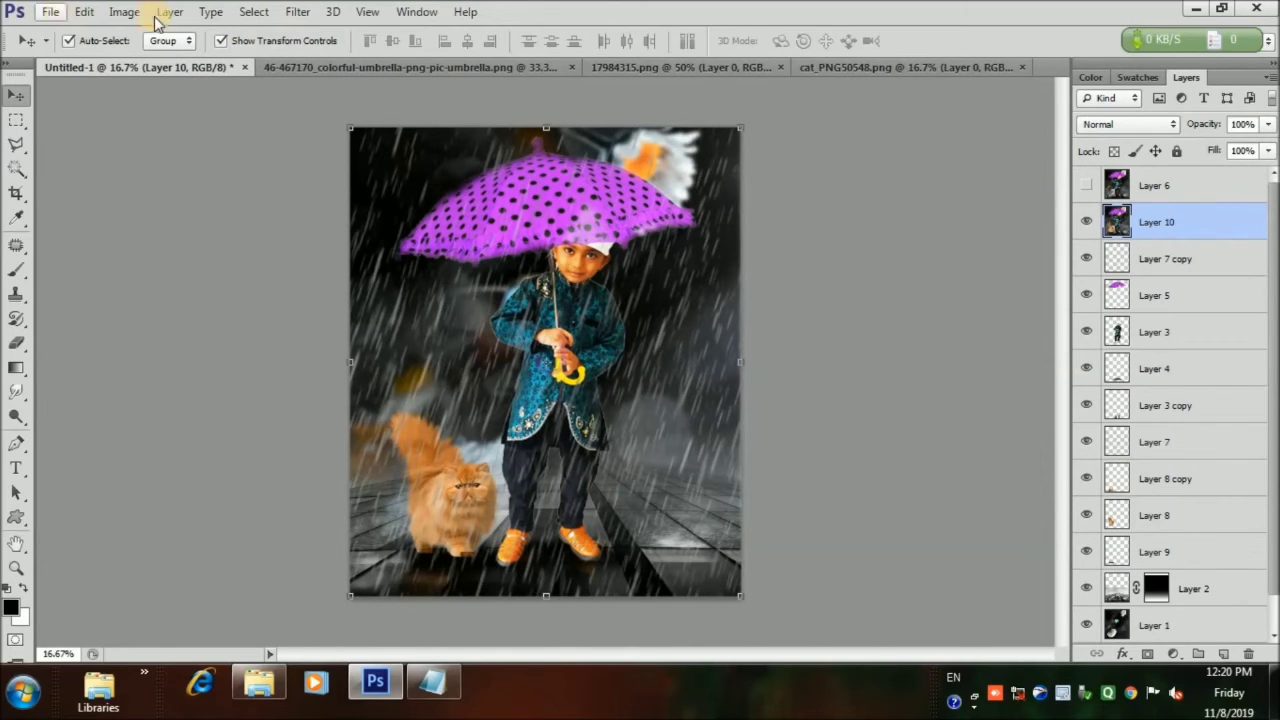
{"action": "left_click", "coordinate": [300, 12]}
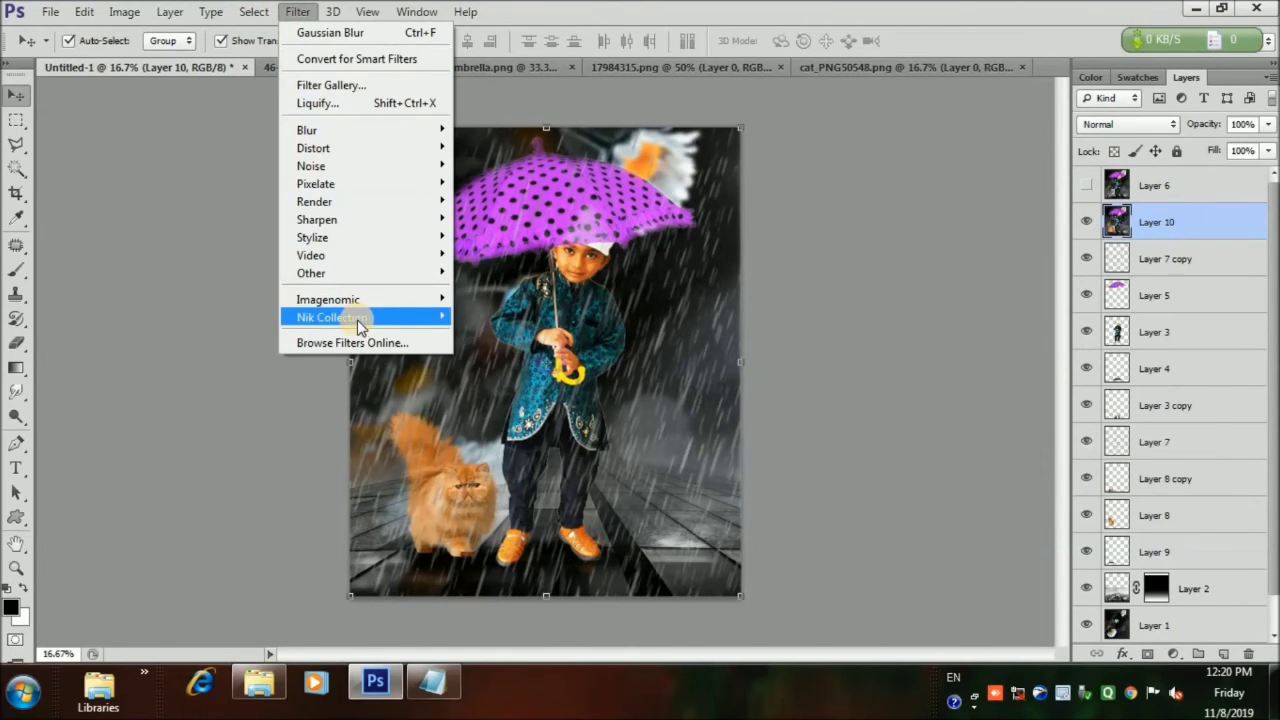
{"action": "mouse_move", "coordinate": [393, 328]}
{"action": "left_click", "coordinate": [525, 331]}
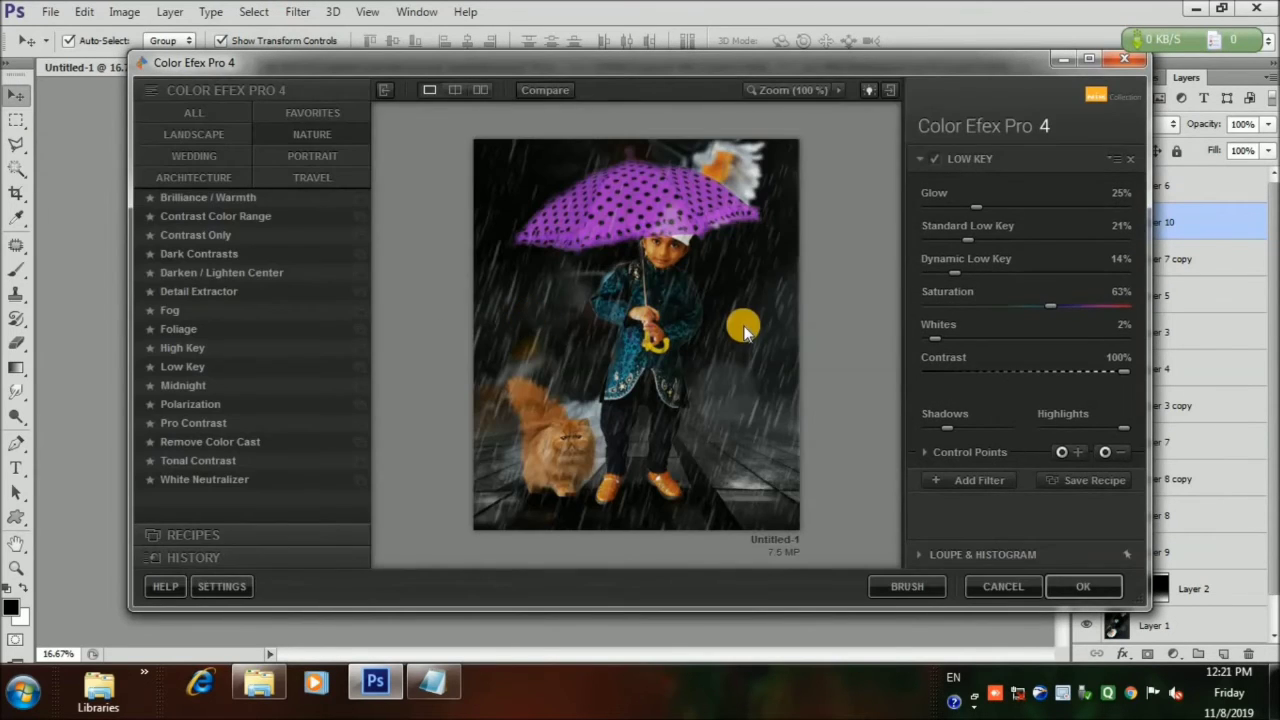
{"action": "left_click", "coordinate": [214, 291]}
{"action": "left_click", "coordinate": [205, 253]}
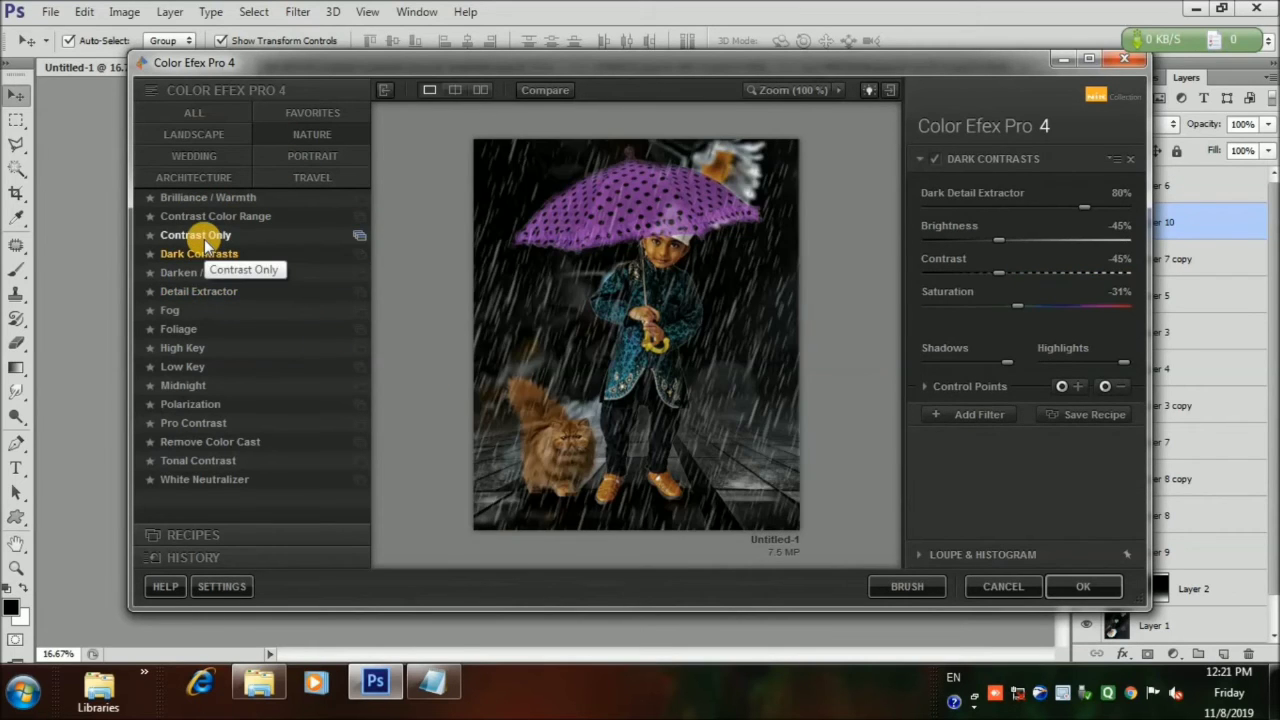
{"action": "left_click", "coordinate": [205, 236]}
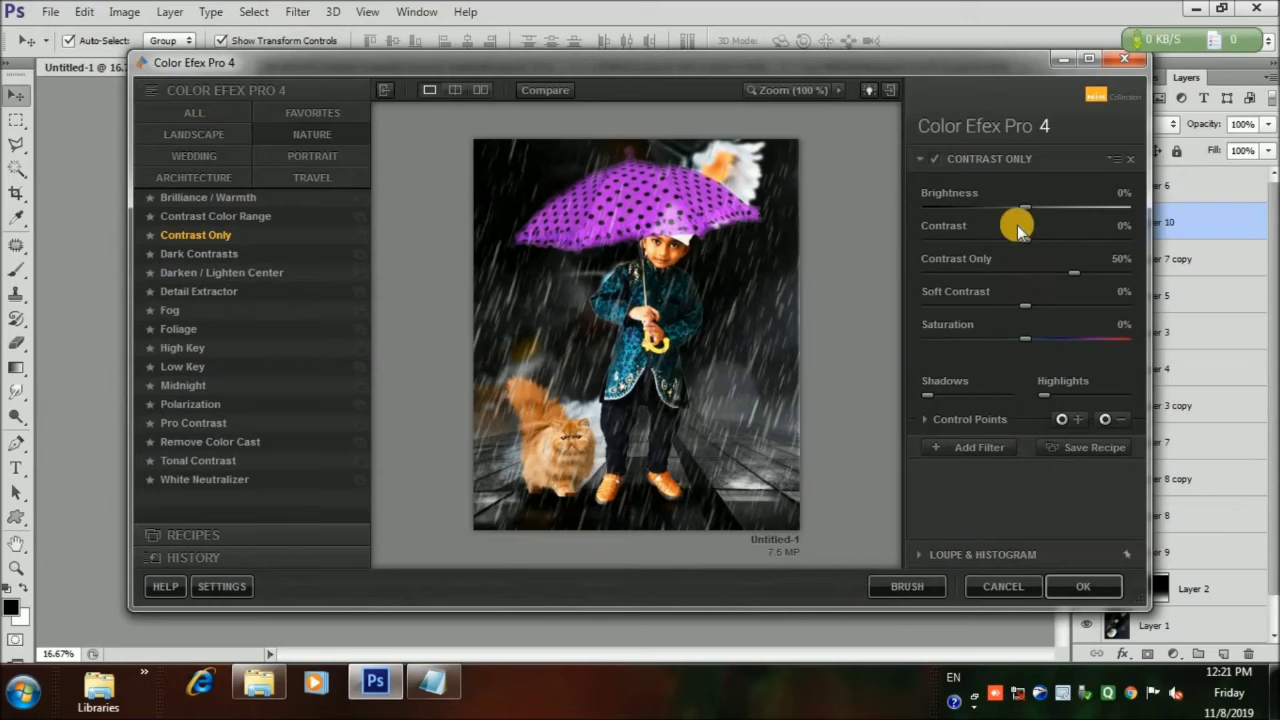
{"action": "left_click_drag", "start_coordinate": [1045, 205], "coordinate": [969, 304]}
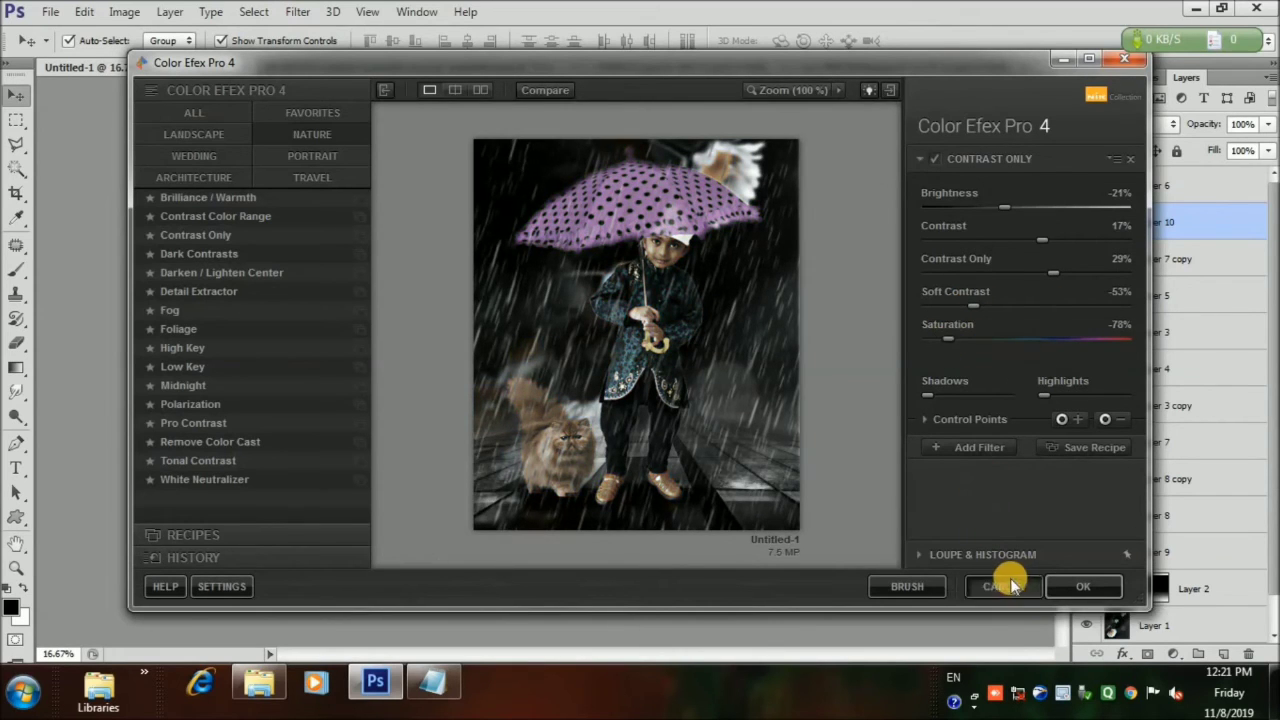
{"action": "left_click", "coordinate": [1078, 586]}
Step: Apply the Color Efex Pro 4 Low Key filter to the stamped layer with its preset settings
{"action": "left_click", "coordinate": [52, 12]}
{"action": "left_click", "coordinate": [303, 12]}
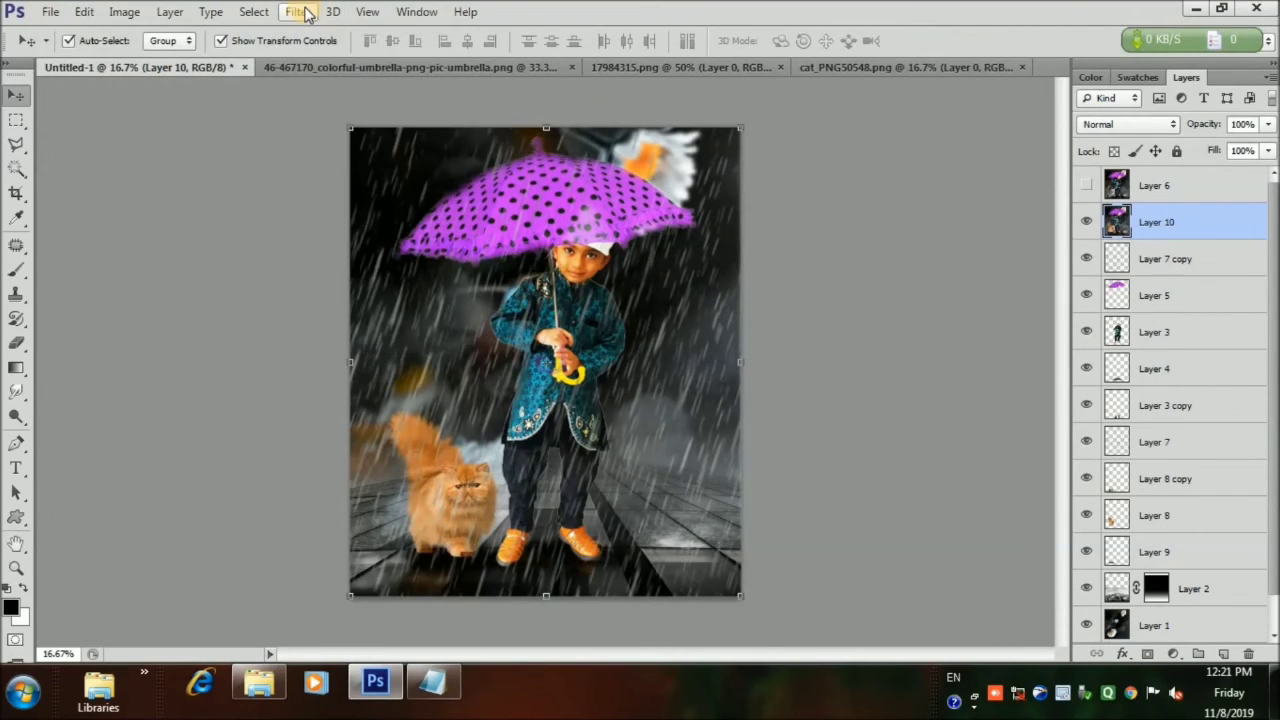
{"action": "left_click", "coordinate": [303, 12]}
{"action": "mouse_move", "coordinate": [349, 318]}
{"action": "left_click", "coordinate": [513, 337]}
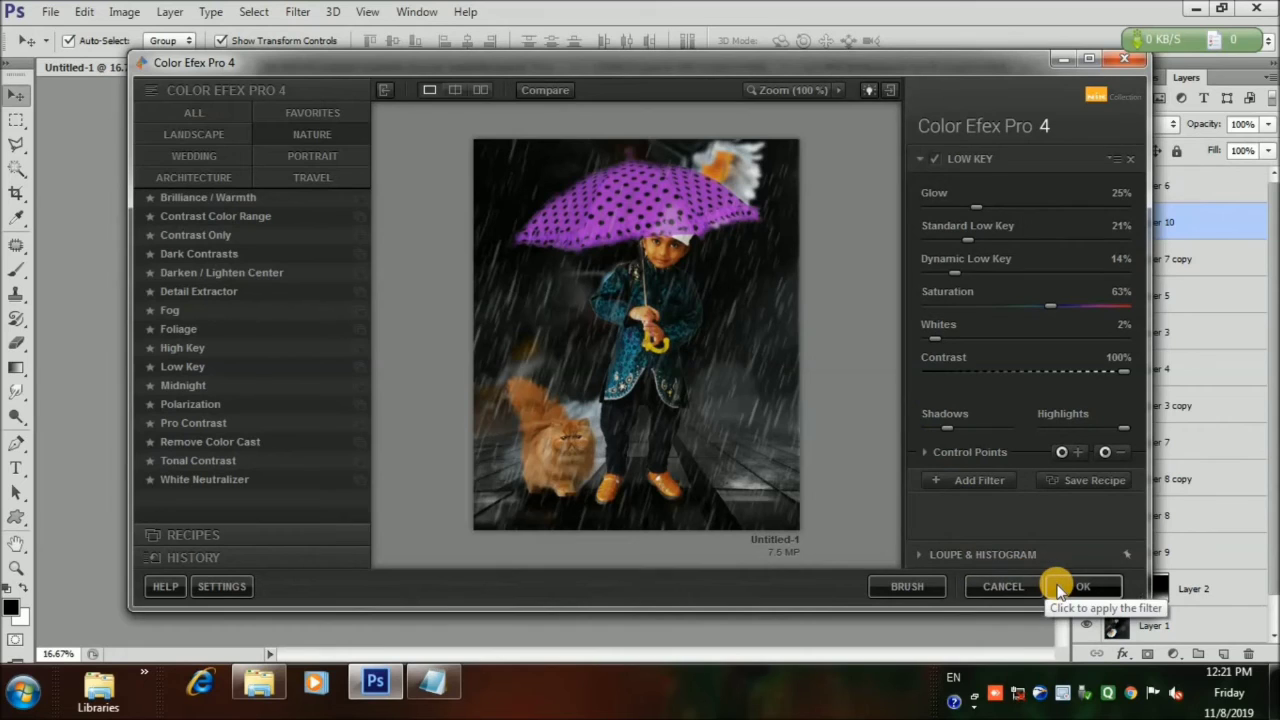
{"action": "left_click", "coordinate": [1060, 588]}
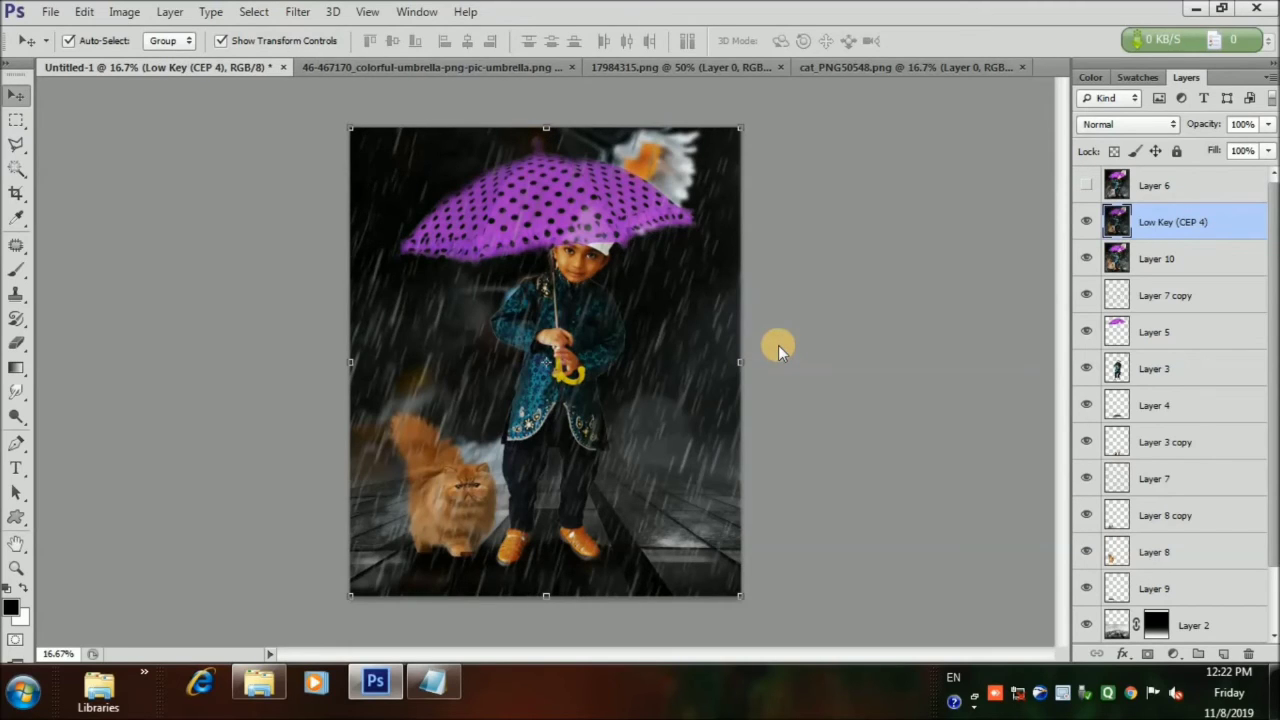
Step: Add a mask to the Low Key layer and erase the effect around the child's face with black at 74% opacity
{"action": "left_click", "coordinate": [1148, 654]}
{"action": "left_click", "coordinate": [16, 343]}
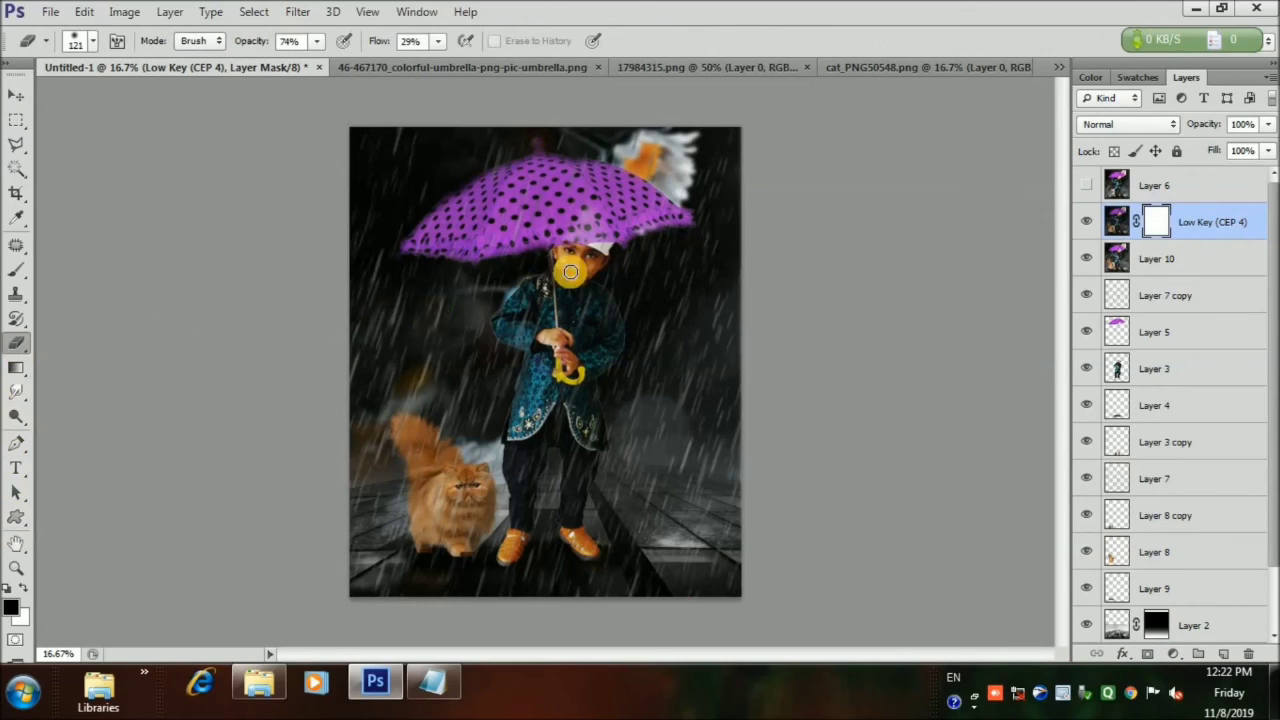
{"action": "mouse_move", "coordinate": [561, 255]}
{"action": "left_mouse_down"}
{"action": "mouse_move", "coordinate": [591, 247]}
{"action": "mouse_move", "coordinate": [547, 348]}
{"action": "mouse_move", "coordinate": [549, 334]}
{"action": "mouse_move", "coordinate": [570, 356]}
{"action": "mouse_move", "coordinate": [514, 456]}
{"action": "mouse_move", "coordinate": [479, 448]}
{"action": "mouse_move", "coordinate": [513, 539]}
{"action": "mouse_move", "coordinate": [519, 443]}
{"action": "mouse_move", "coordinate": [519, 550]}
{"action": "mouse_move", "coordinate": [512, 535]}
{"action": "mouse_move", "coordinate": [556, 527]}
{"action": "mouse_move", "coordinate": [586, 546]}
{"action": "mouse_move", "coordinate": [536, 317]}
{"action": "mouse_move", "coordinate": [516, 323]}
{"action": "mouse_move", "coordinate": [574, 340]}
{"action": "mouse_move", "coordinate": [565, 290]}
{"action": "left_mouse_up"}
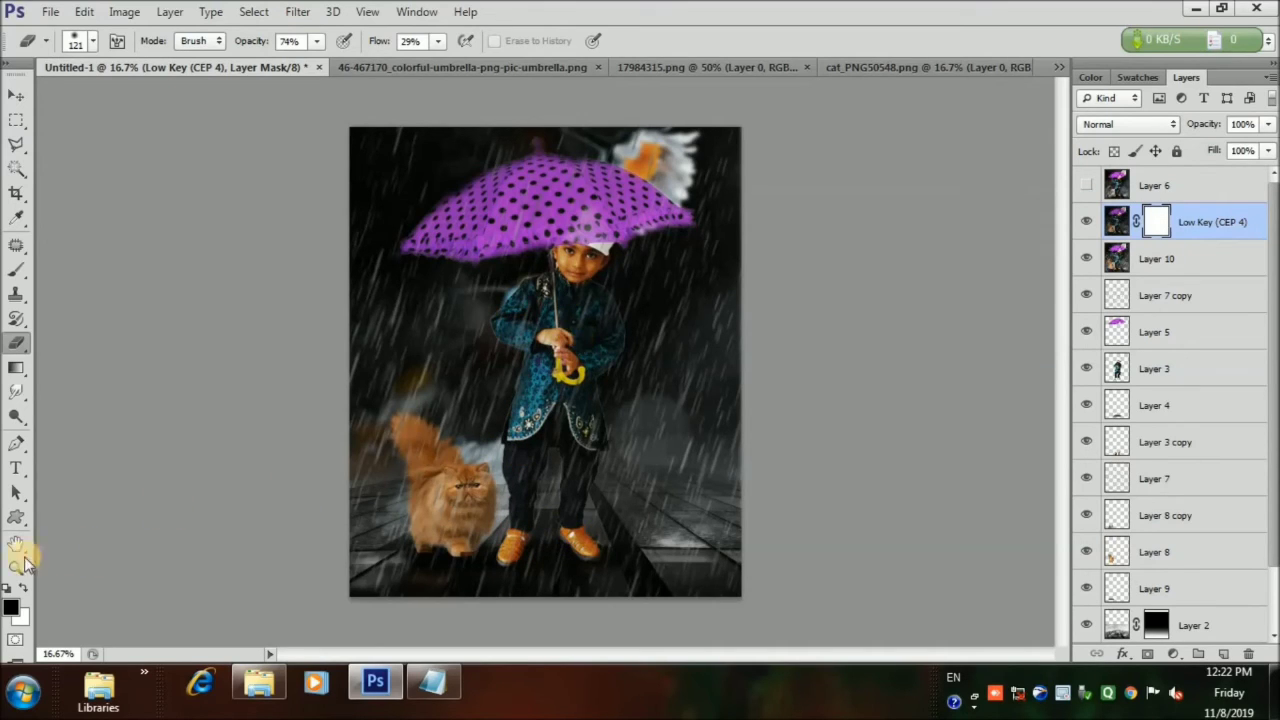
{"action": "left_click", "coordinate": [24, 588]}
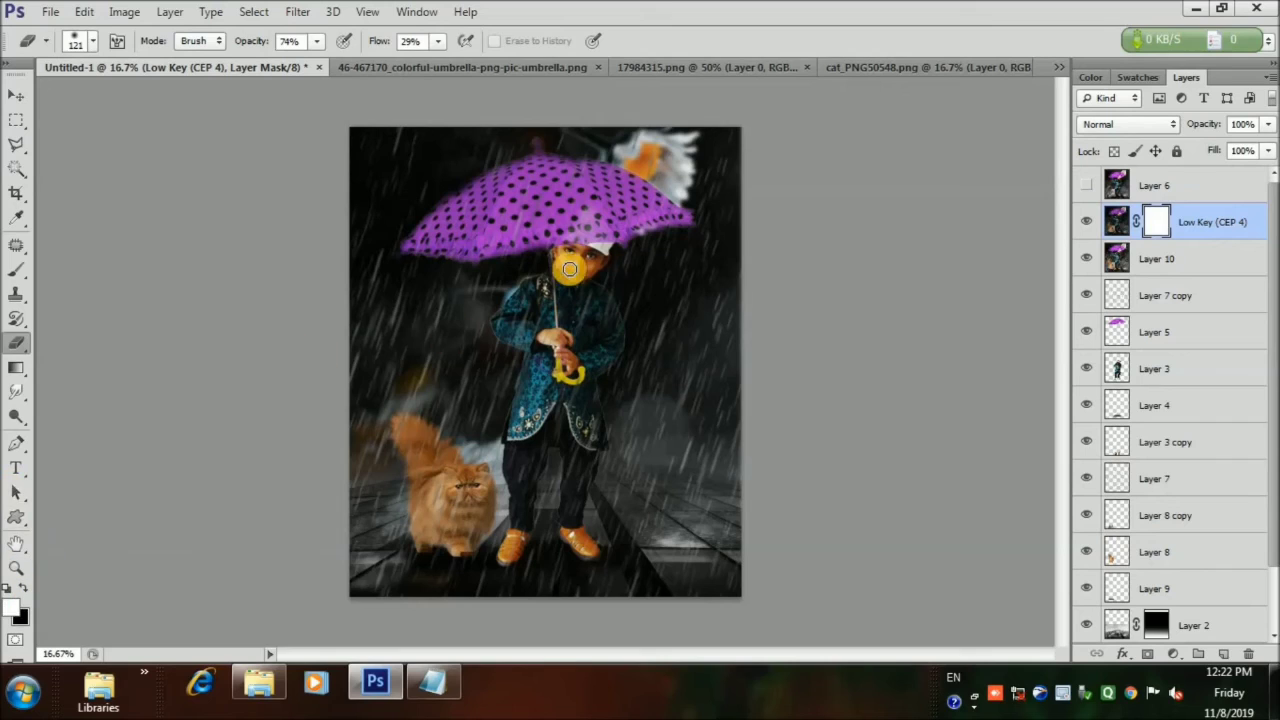
{"action": "mouse_move", "coordinate": [569, 259]}
{"action": "left_mouse_down"}
{"action": "mouse_move", "coordinate": [570, 374]}
{"action": "mouse_move", "coordinate": [542, 340]}
{"action": "mouse_move", "coordinate": [567, 339]}
{"action": "mouse_move", "coordinate": [551, 345]}
{"action": "mouse_move", "coordinate": [549, 281]}
{"action": "mouse_move", "coordinate": [519, 313]}
{"action": "mouse_move", "coordinate": [522, 337]}
{"action": "mouse_move", "coordinate": [547, 343]}
{"action": "mouse_move", "coordinate": [532, 437]}
{"action": "mouse_move", "coordinate": [537, 350]}
{"action": "mouse_move", "coordinate": [513, 444]}
{"action": "mouse_move", "coordinate": [513, 545]}
{"action": "mouse_move", "coordinate": [568, 358]}
{"action": "mouse_move", "coordinate": [618, 337]}
{"action": "mouse_move", "coordinate": [586, 356]}
{"action": "mouse_move", "coordinate": [491, 484]}
{"action": "mouse_move", "coordinate": [443, 483]}
{"action": "mouse_move", "coordinate": [477, 484]}
{"action": "mouse_move", "coordinate": [612, 398]}
{"action": "mouse_move", "coordinate": [570, 170]}
{"action": "left_mouse_up"}
Step: Stamp all visible layers into a new layer above Low Key and save the document as jenil20 in Photoshop format with maximum compatibility
{"action": "key", "text": "v"}
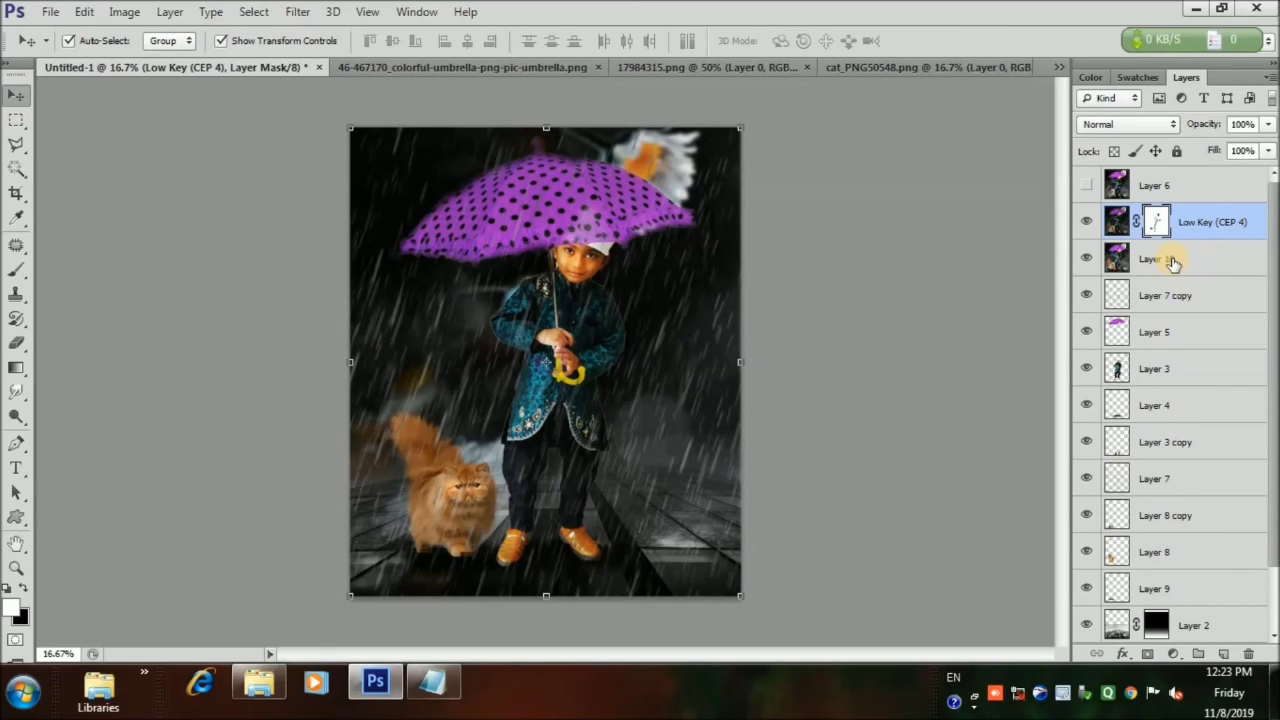
{"action": "key", "text": "ctrl+shift+alt+e"}
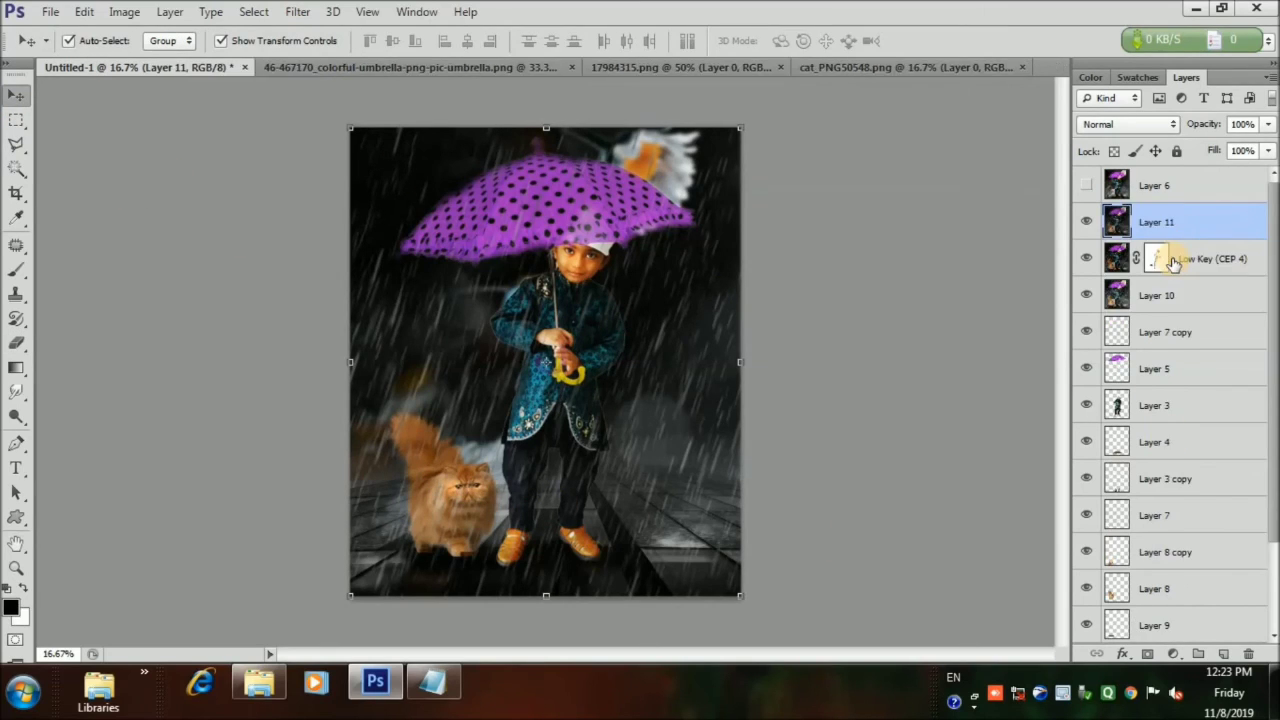
{"action": "left_click", "coordinate": [50, 14]}
{"action": "left_click", "coordinate": [82, 229]}
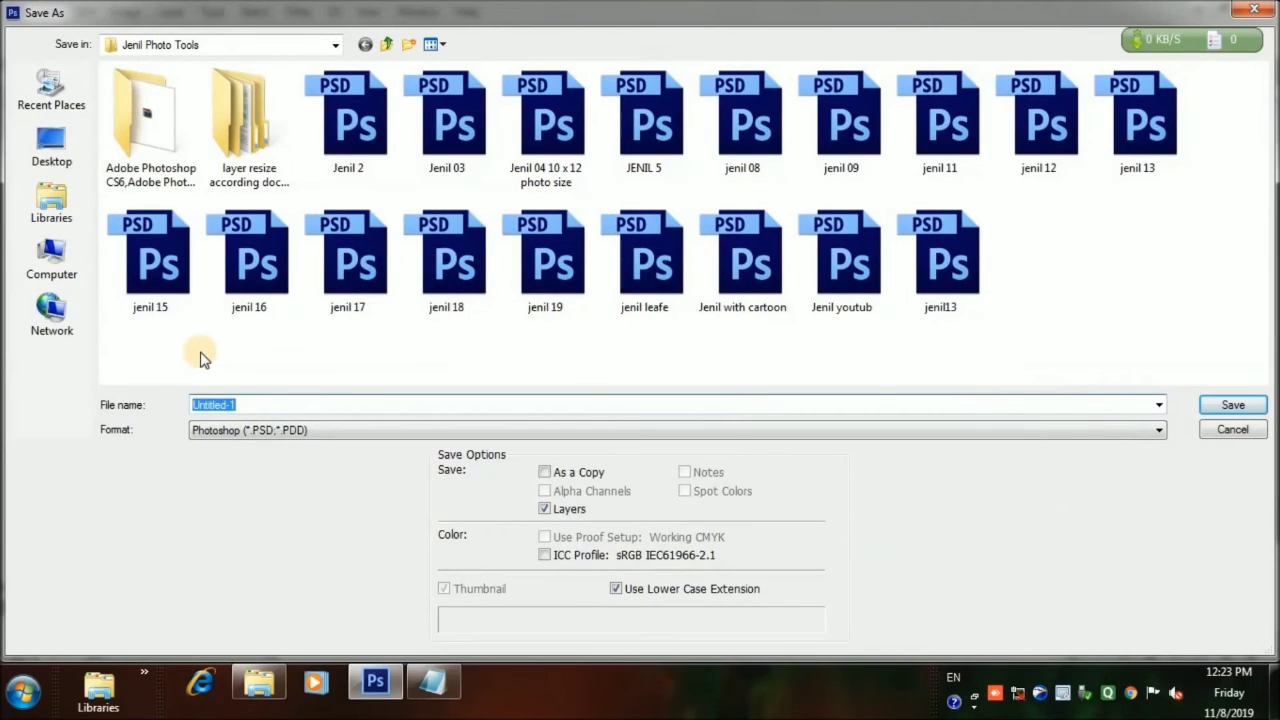
{"action": "type", "text": "jenil"}
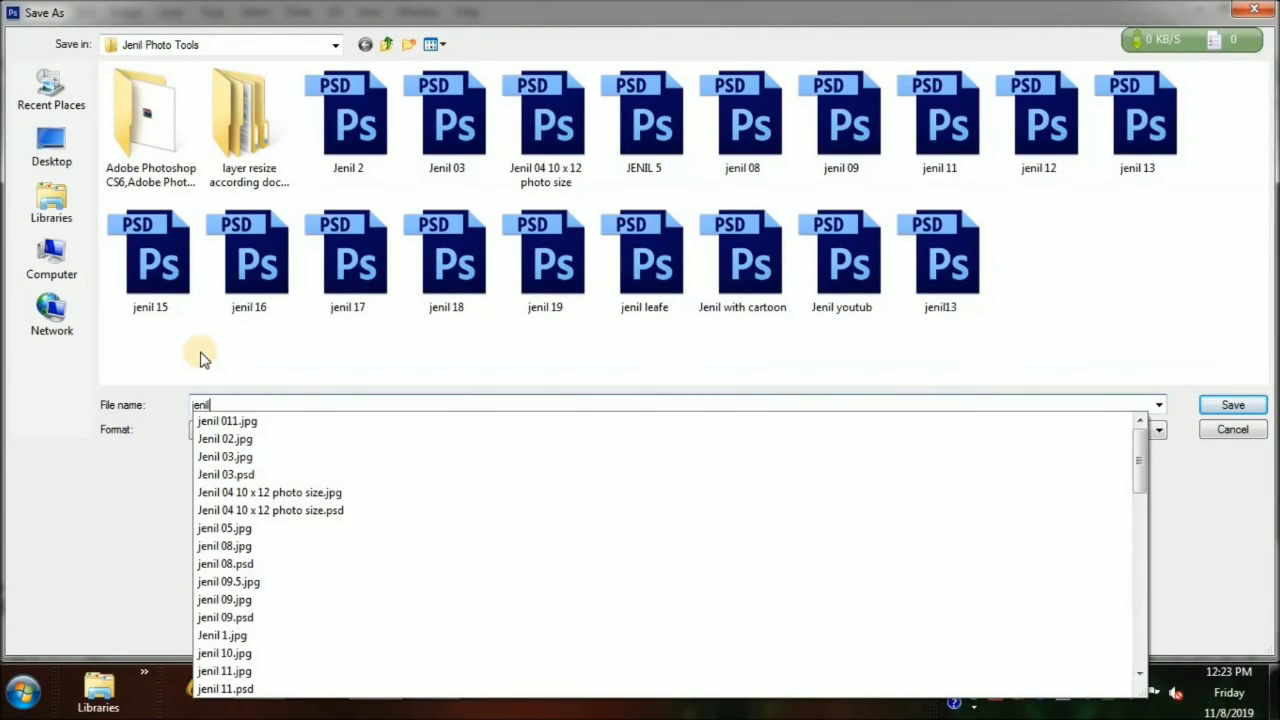
{"action": "type", "text": "20"}
{"action": "left_click", "coordinate": [1232, 405]}
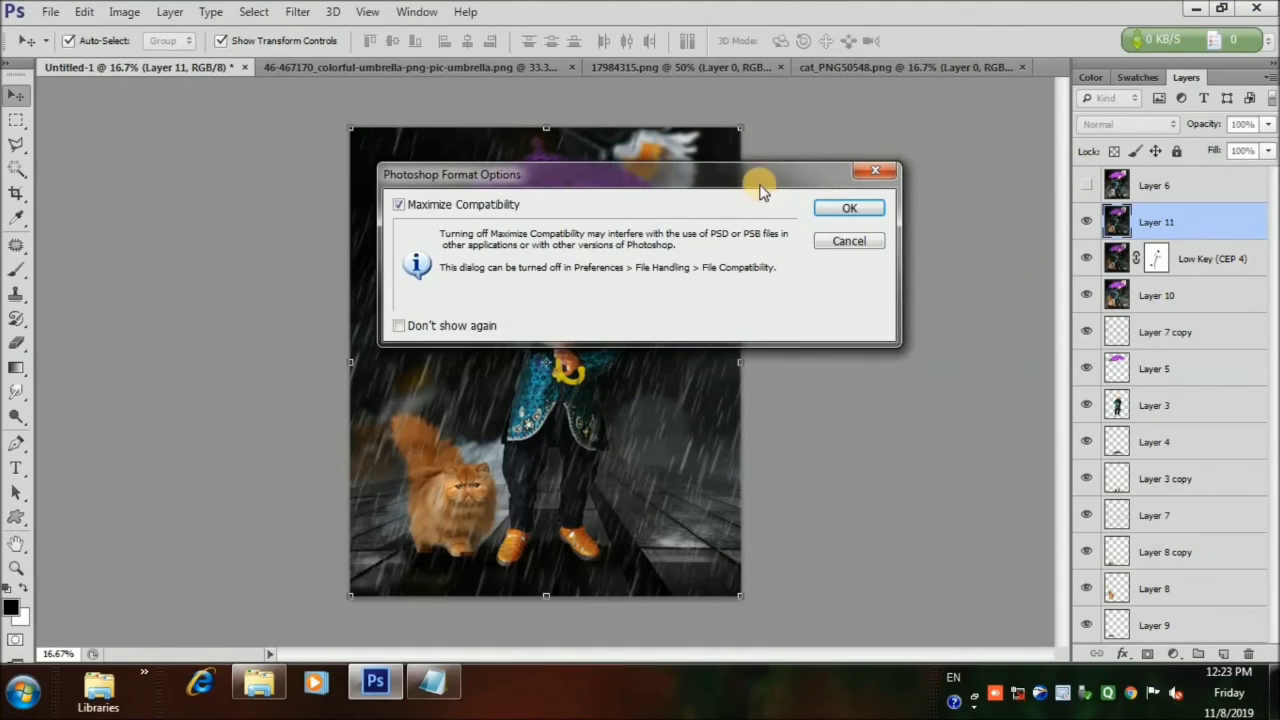
{"action": "left_click", "coordinate": [849, 207]}
Step: Close the umbrella, cat and rain source images without saving their changes, leaving only the composite open
{"action": "left_click", "coordinate": [547, 66]}
{"action": "left_click", "coordinate": [629, 67]}
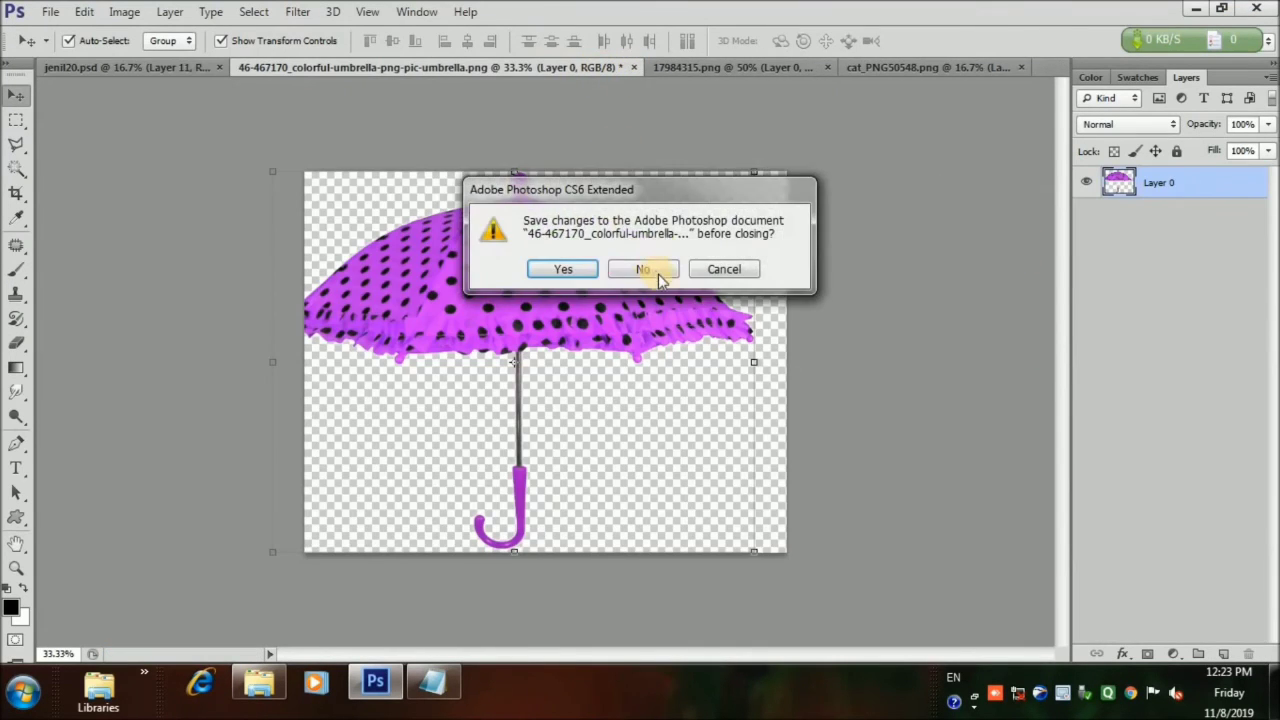
{"action": "left_click", "coordinate": [659, 277]}
{"action": "left_click", "coordinate": [600, 67]}
{"action": "left_click", "coordinate": [708, 67]}
{"action": "left_click", "coordinate": [403, 67]}
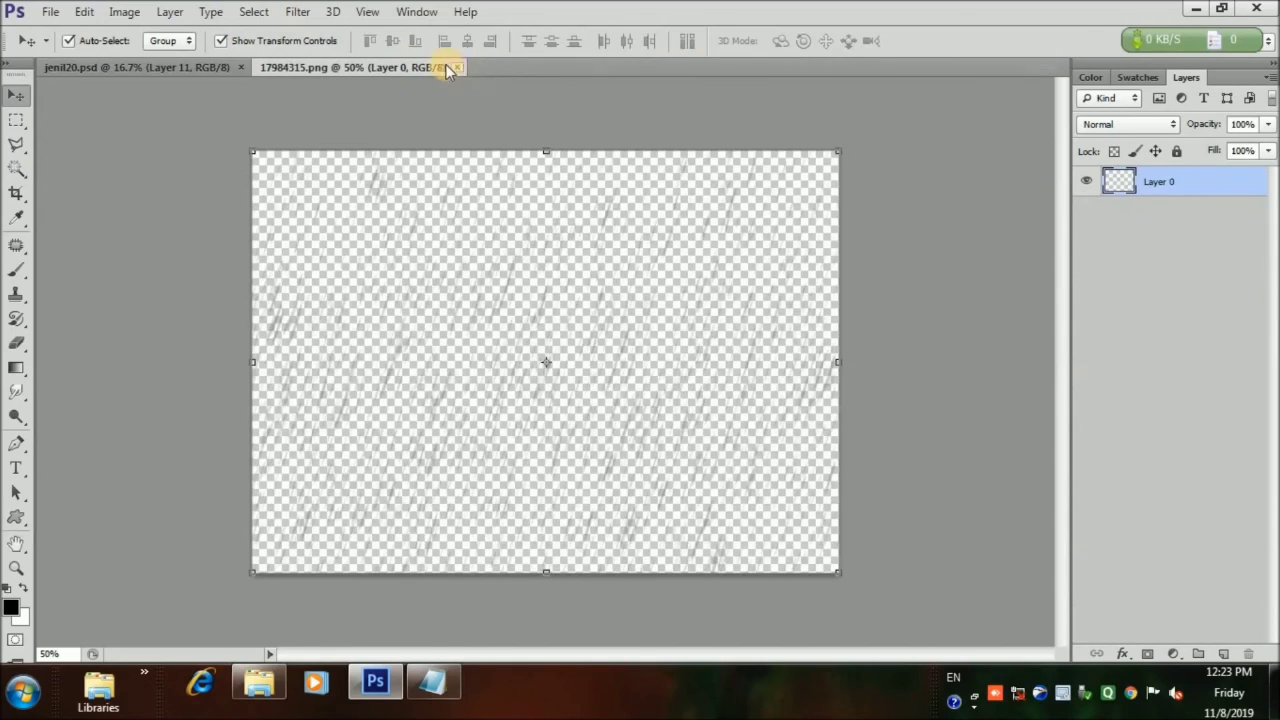
{"action": "left_click", "coordinate": [455, 67]}
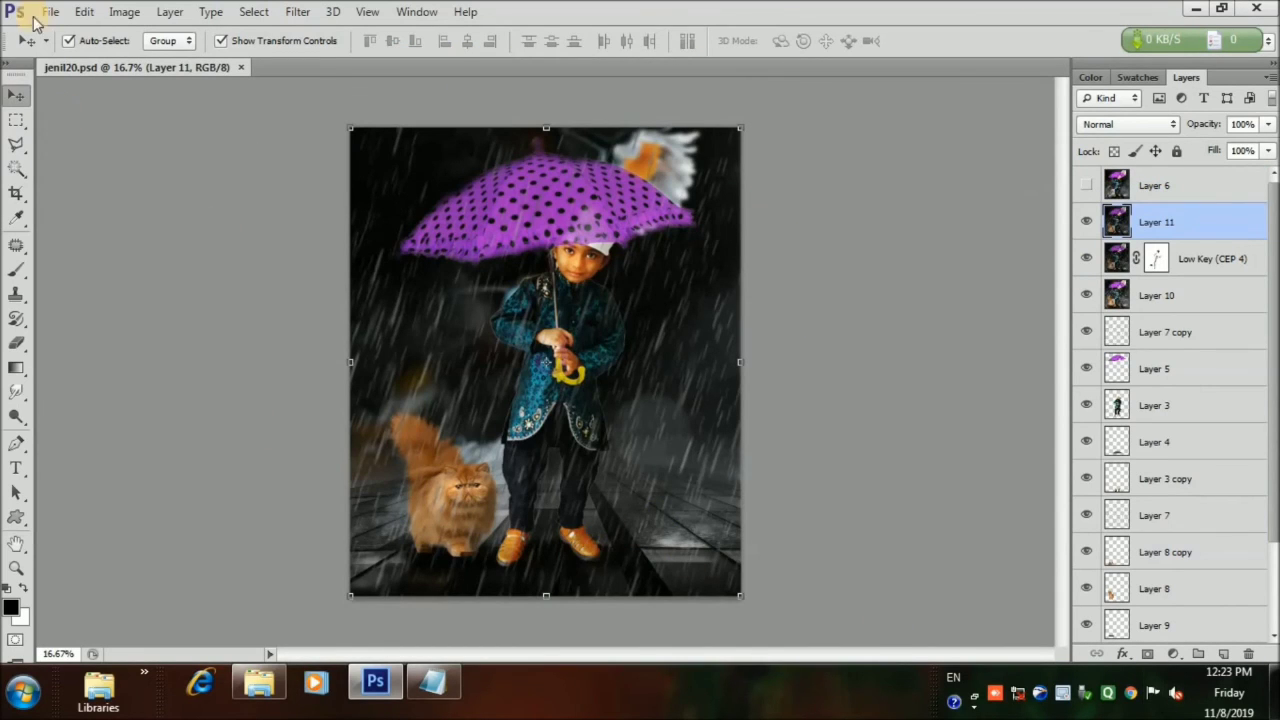
Step: Save a JPEG copy of the composite to the Desktop as jenil20.jpg
{"action": "left_click", "coordinate": [45, 13]}
{"action": "left_click", "coordinate": [80, 245]}
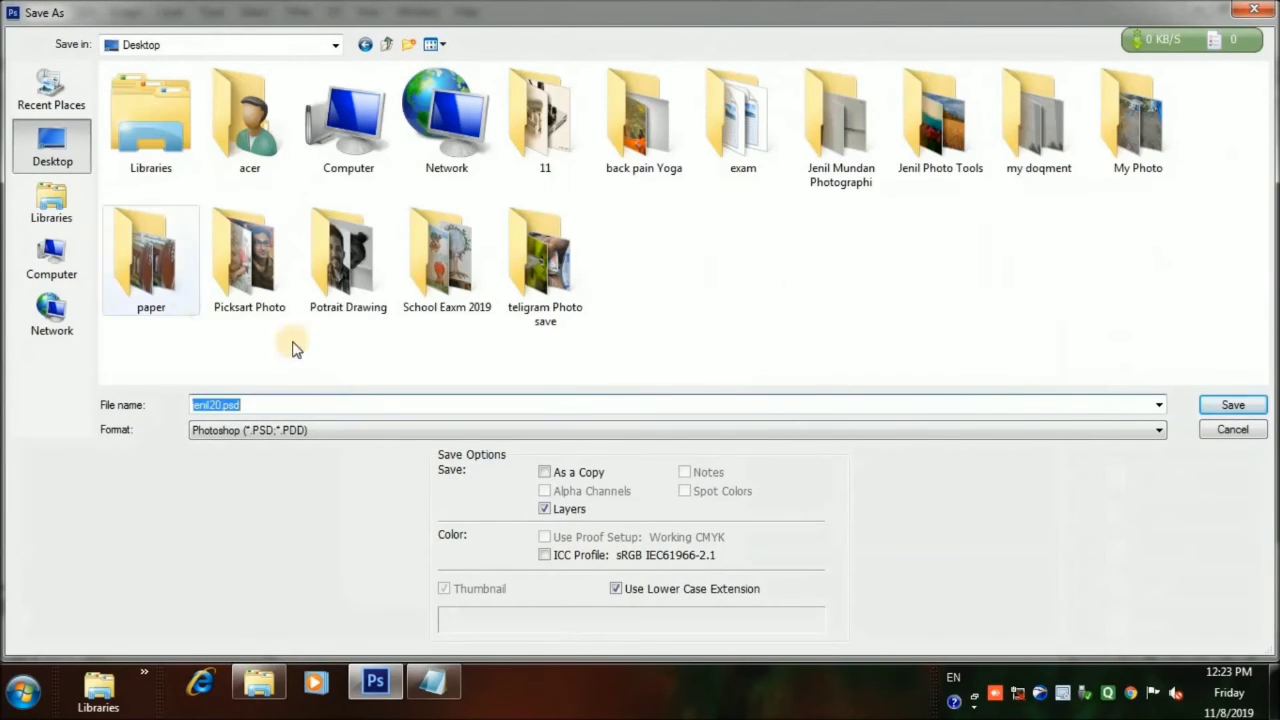
{"action": "left_click", "coordinate": [777, 432]}
{"action": "left_click", "coordinate": [320, 560]}
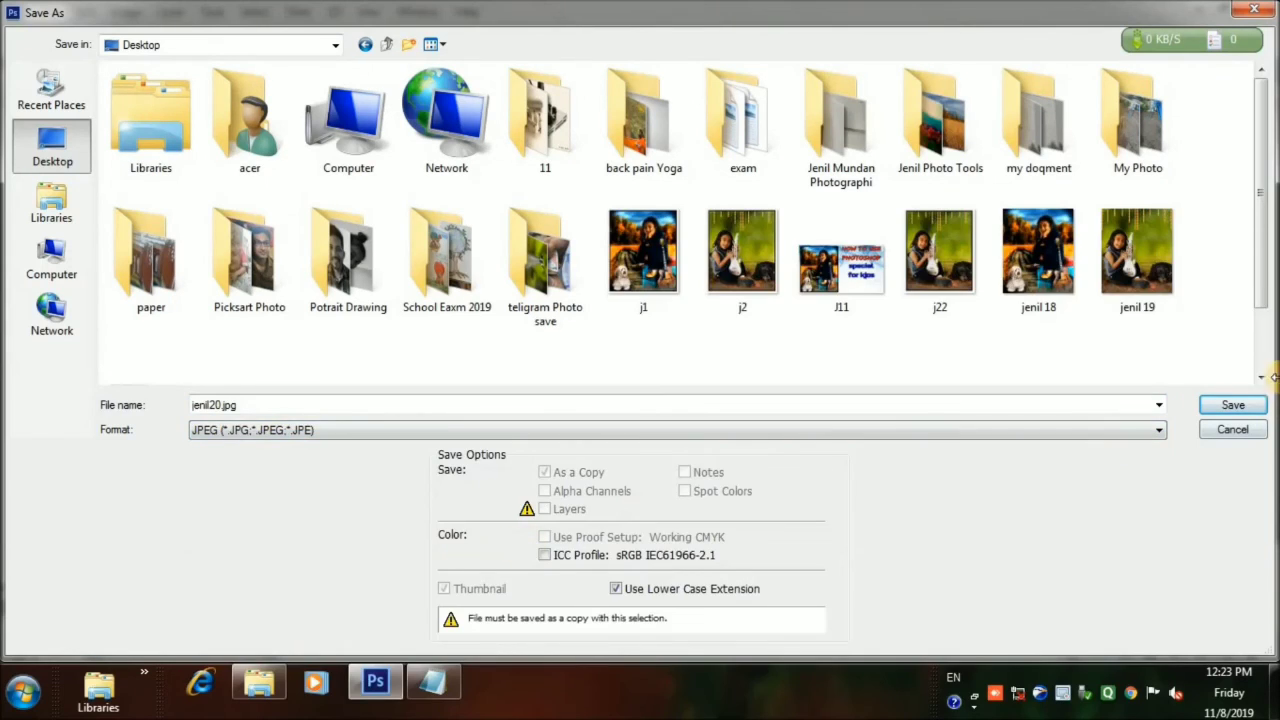
{"action": "left_click", "coordinate": [1232, 405]}
{"action": "left_click", "coordinate": [749, 172]}
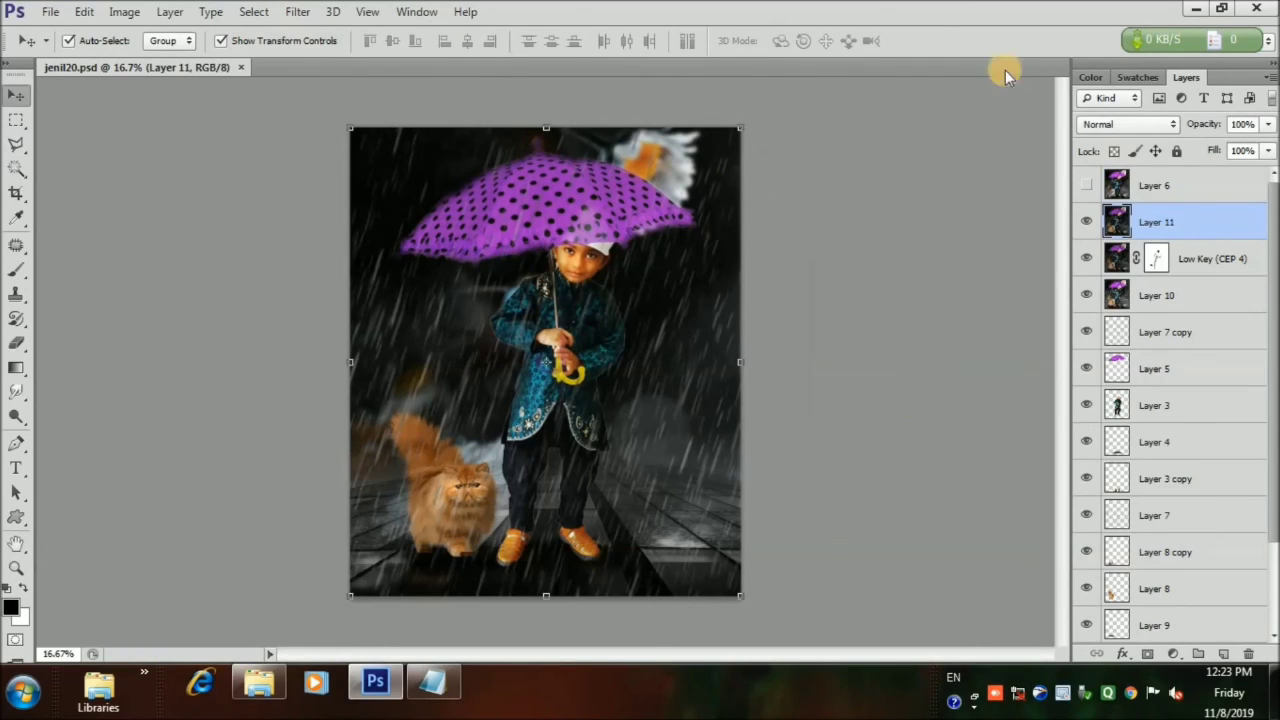